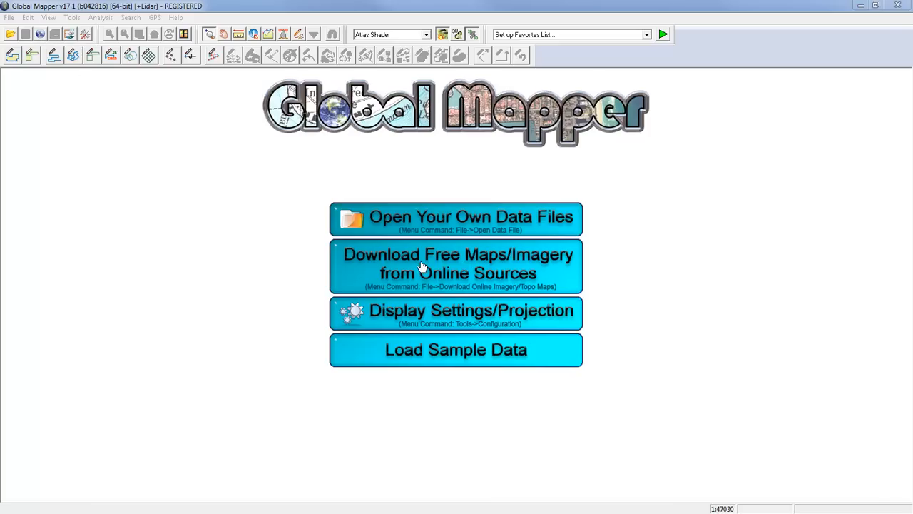
Browse the online data source list, examining the available imagery and terrain data categories, and close it without connecting
left_click(450, 265)
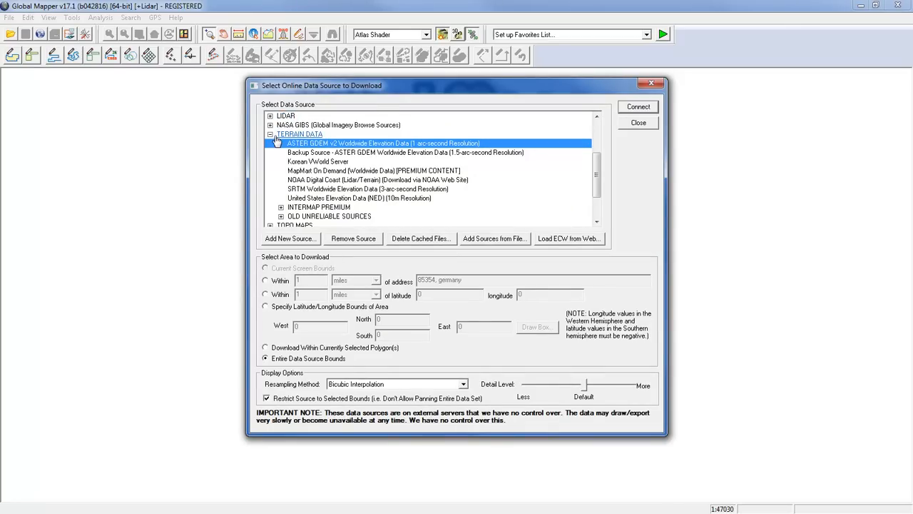
left_click(270, 136)
left_click(270, 134)
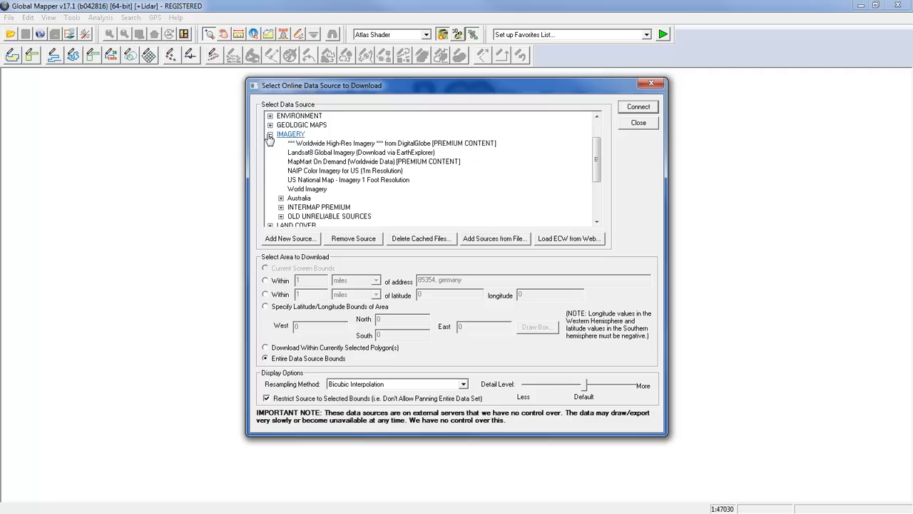
left_click(270, 134)
left_click(271, 170)
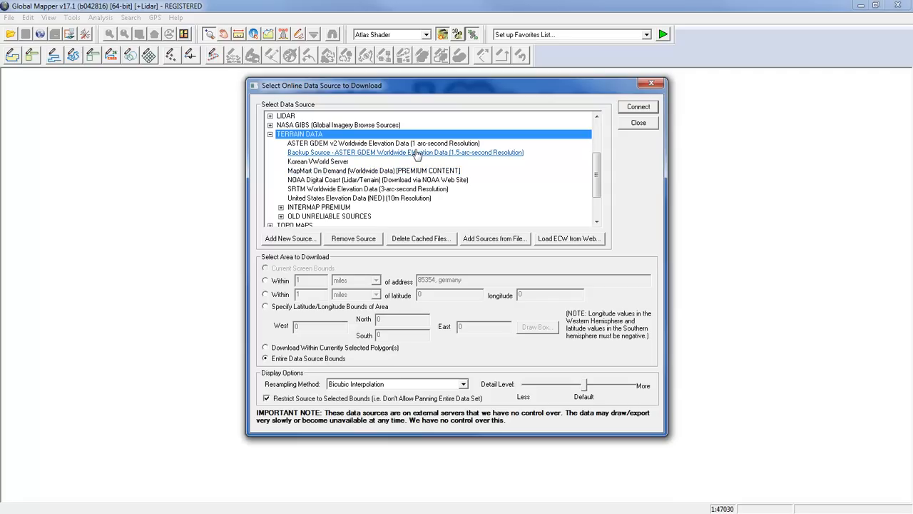
left_click(299, 243)
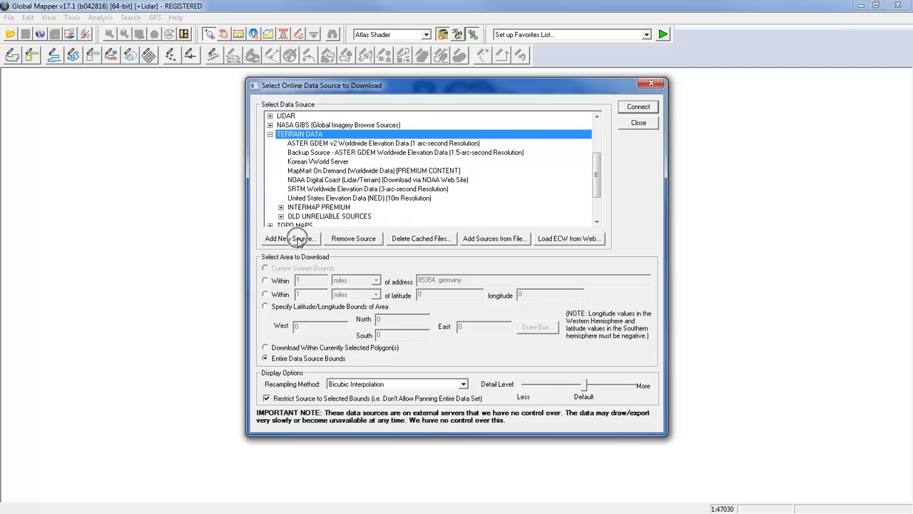
left_click(636, 123)
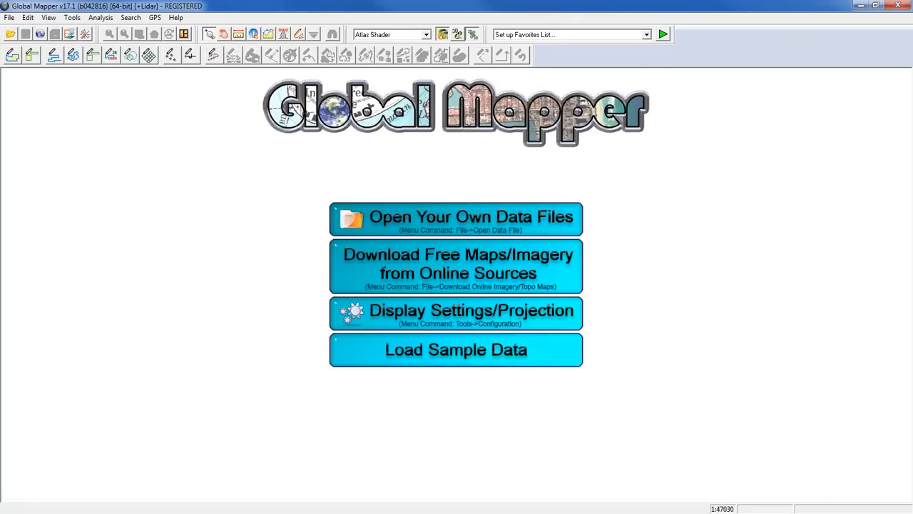
Examine the comma-separated coordinates and elevation values in Elevation.txt in Notepad, and close the file
left_click_drag(912, 84, 514, 104)
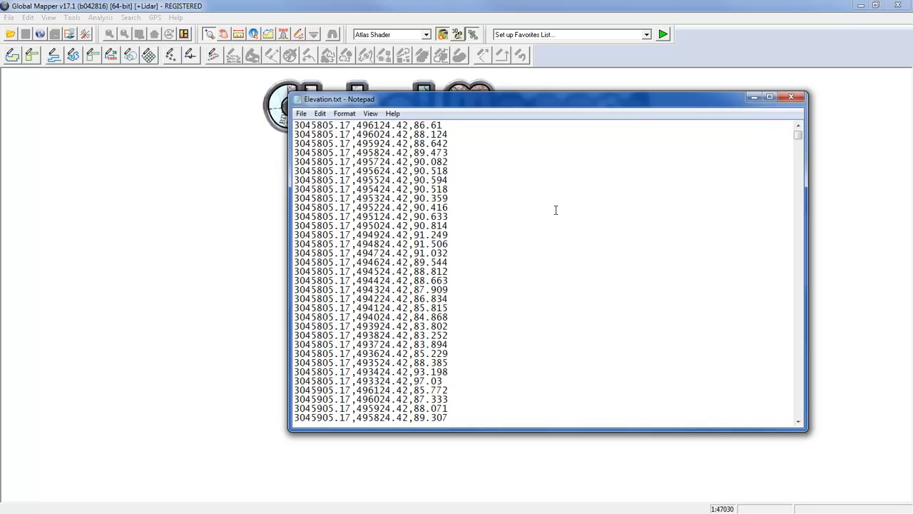
left_click_drag(443, 125, 415, 126)
left_click(790, 98)
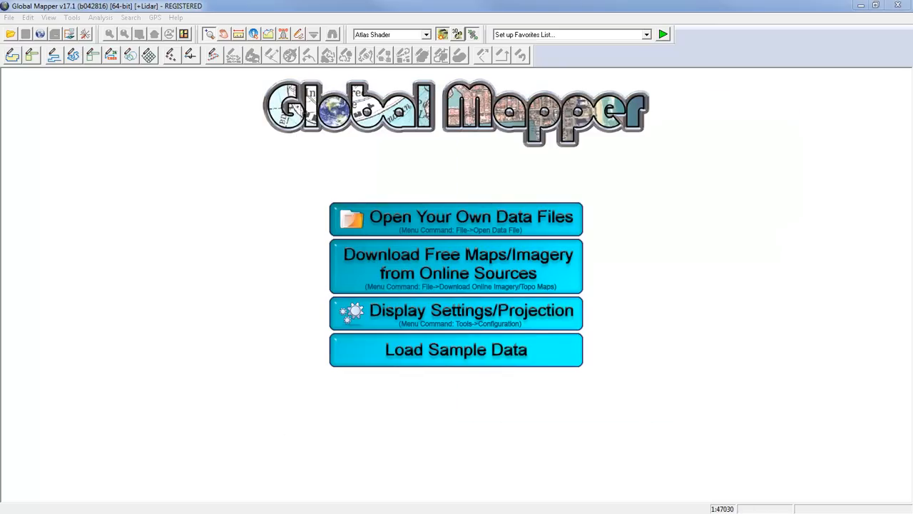
Import Elevation.txt as Point Only features with the X / Easting / Longitude coordinate first
left_click_drag(910, 167, 780, 214)
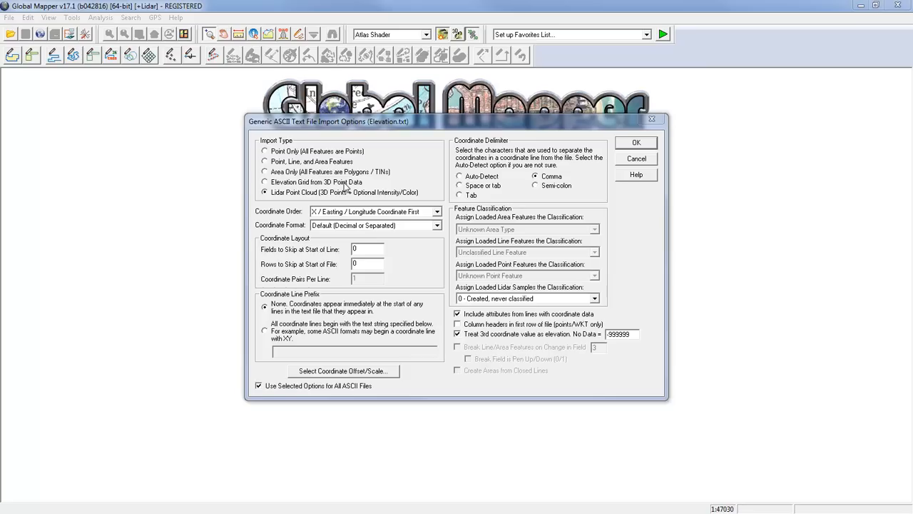
left_click(267, 152)
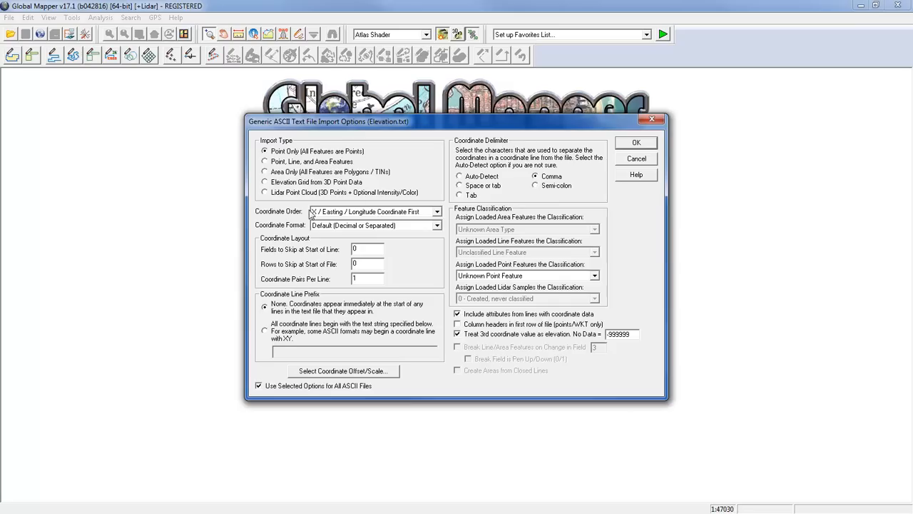
left_click(338, 212)
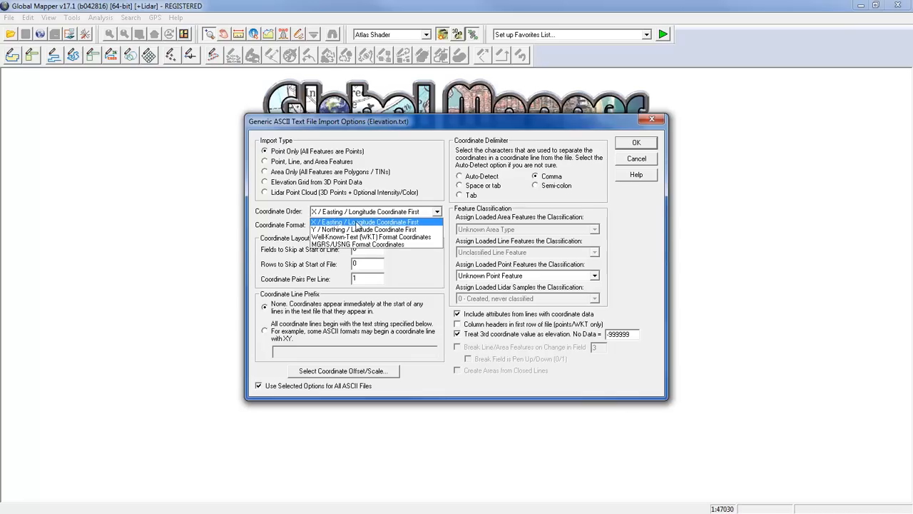
left_click(356, 222)
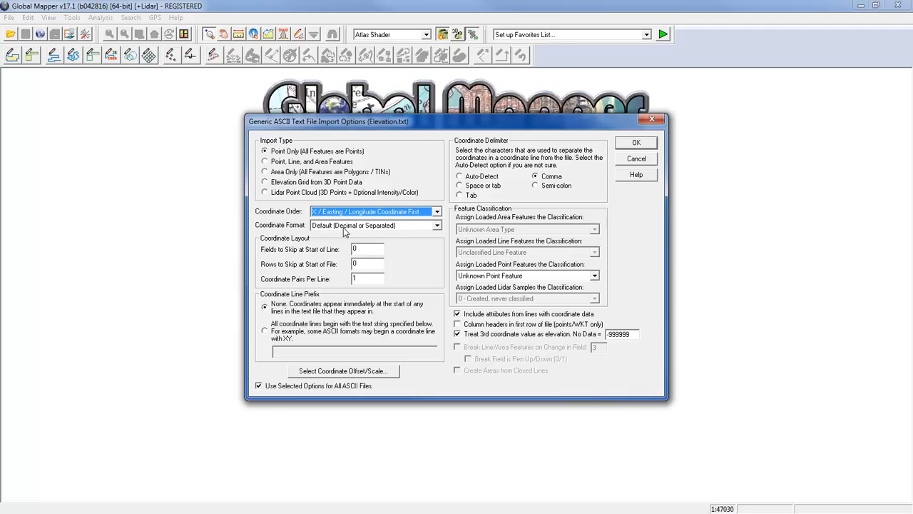
Keep the comma delimiter, exclude attributes from coordinate lines, and load the points in UTM zone 19, NAD83, with metre units
left_click_drag(359, 248, 353, 249)
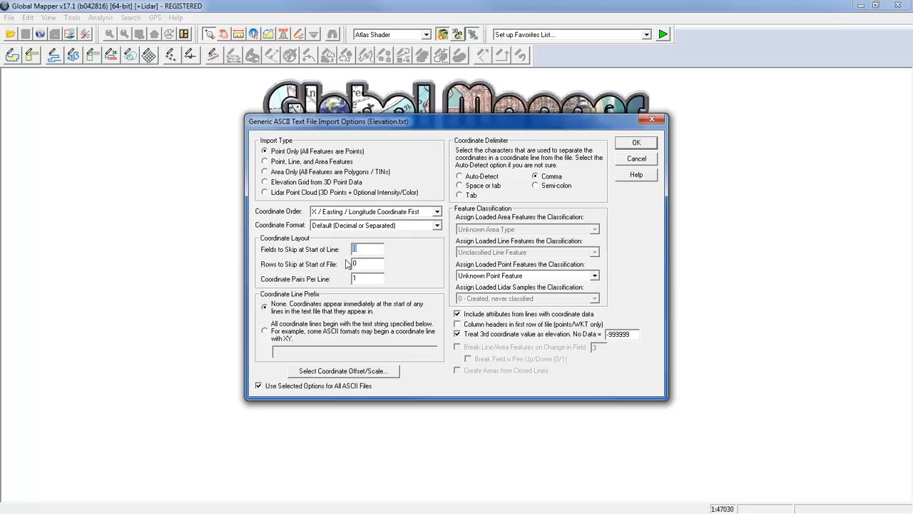
left_click(360, 264)
left_click(537, 177)
left_click(457, 314)
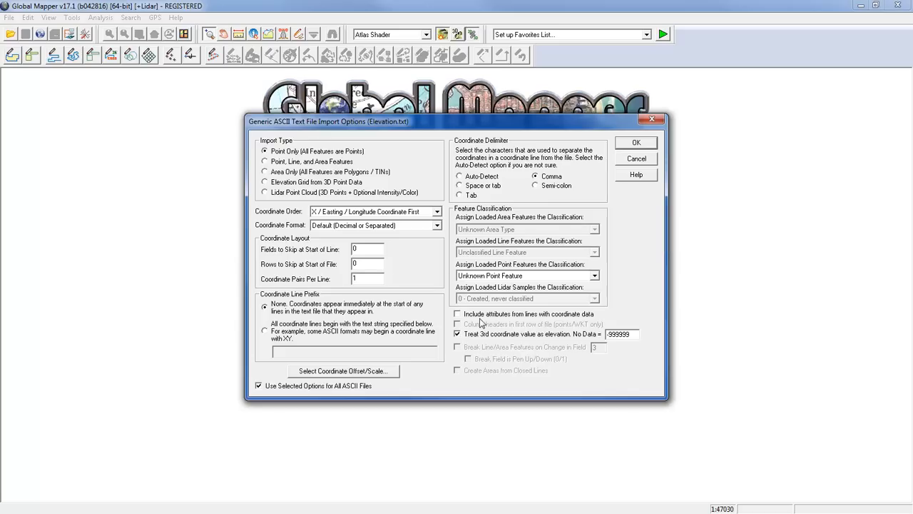
left_click(636, 144)
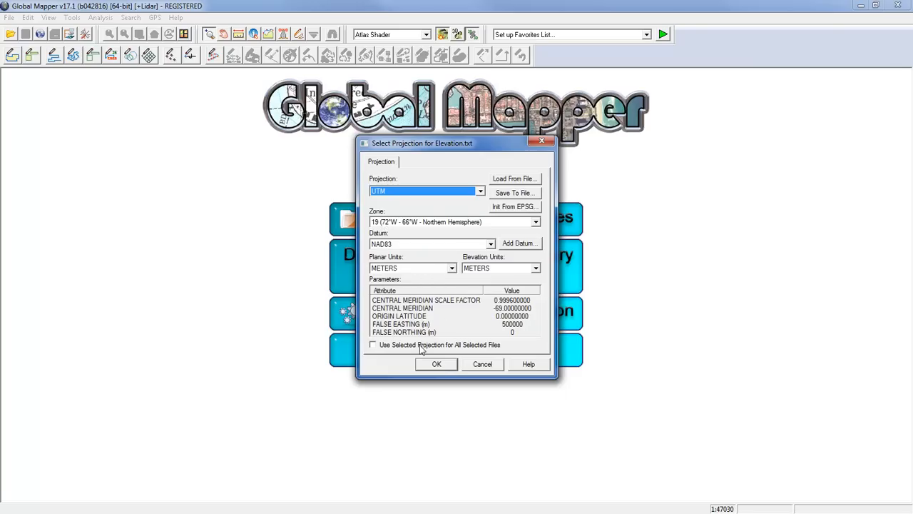
left_click(440, 364)
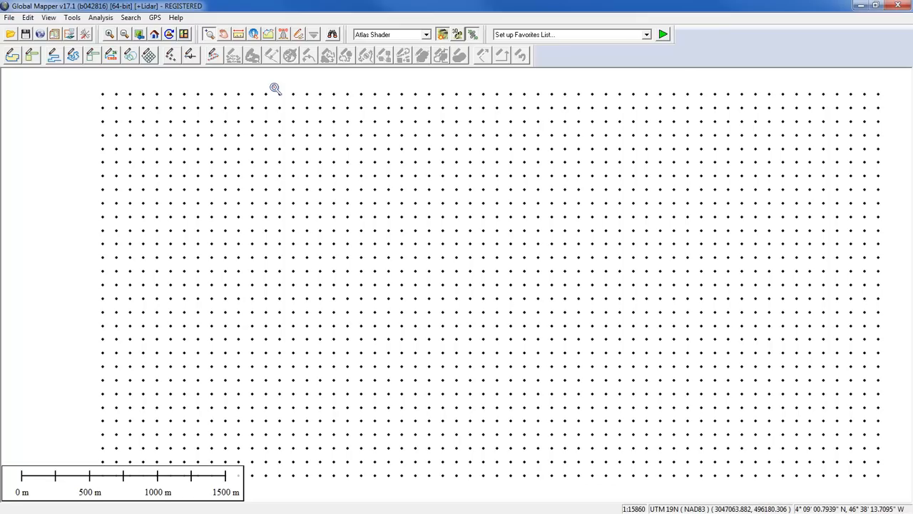
Inspect the elevation attribute of one imported point with the Feature Info tool, and clear the point's highlight
left_click(253, 34)
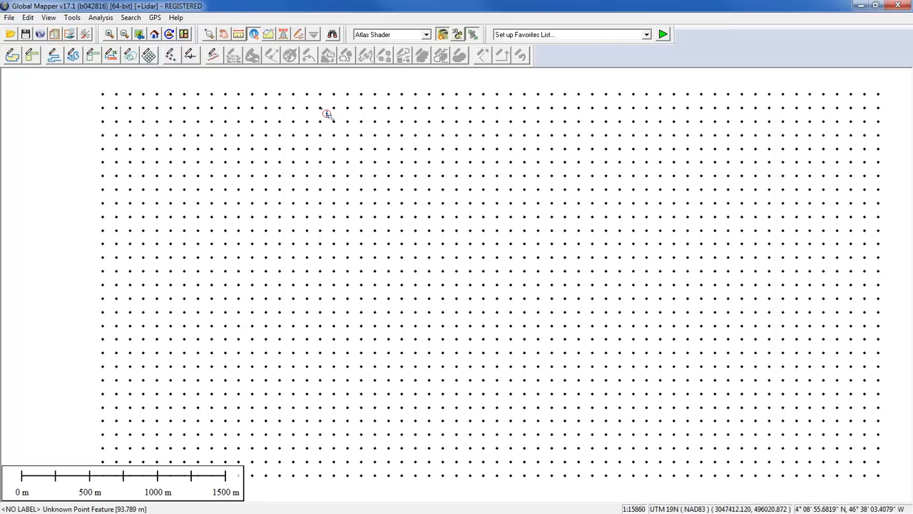
left_click(352, 140)
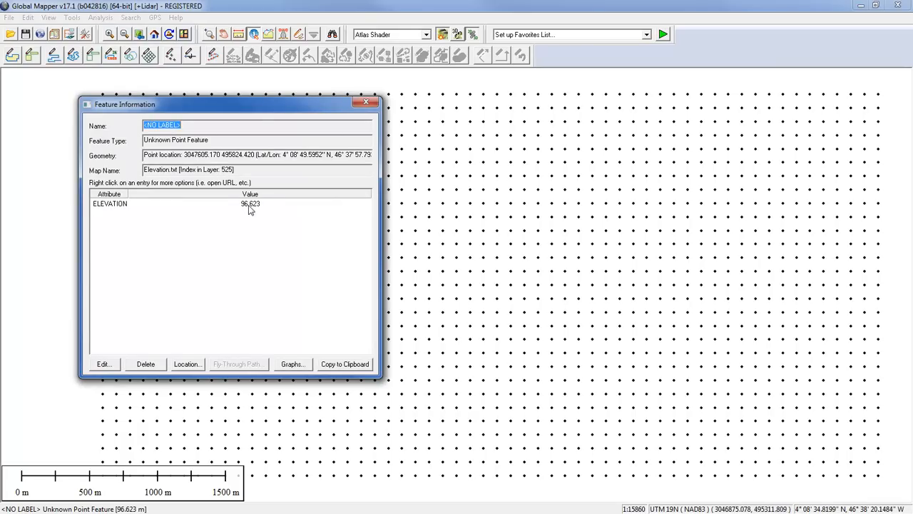
left_click(373, 104)
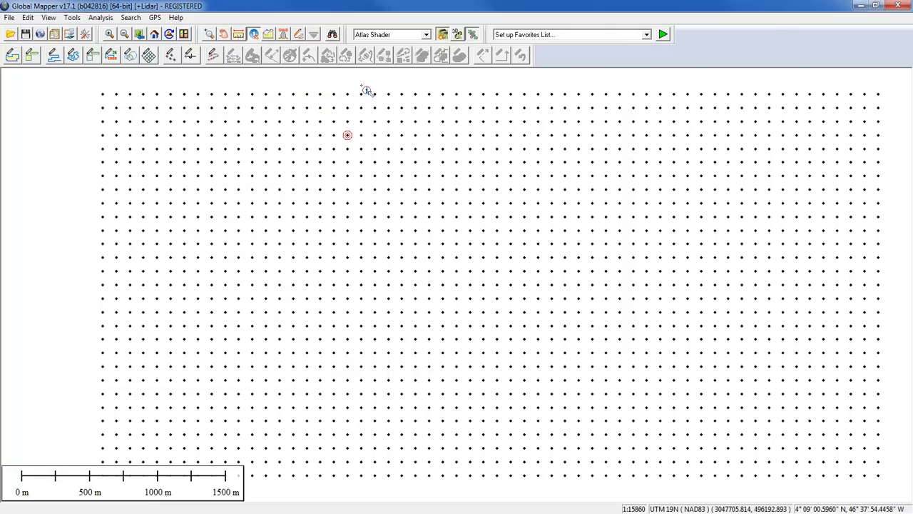
left_click(80, 159)
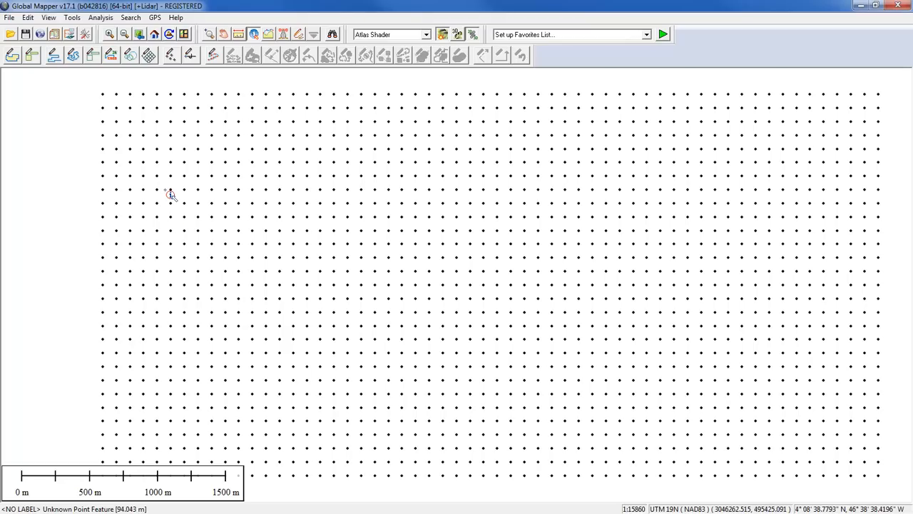
Create an elevation grid named Elevation Grid 1 from the 3D points, with vertical units in metres and automatic grid spacing
left_click(99, 19)
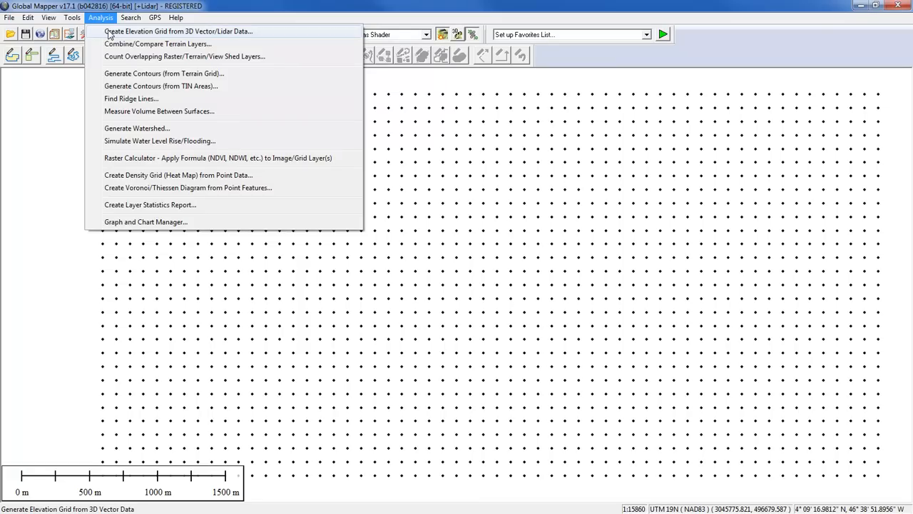
left_click(108, 32)
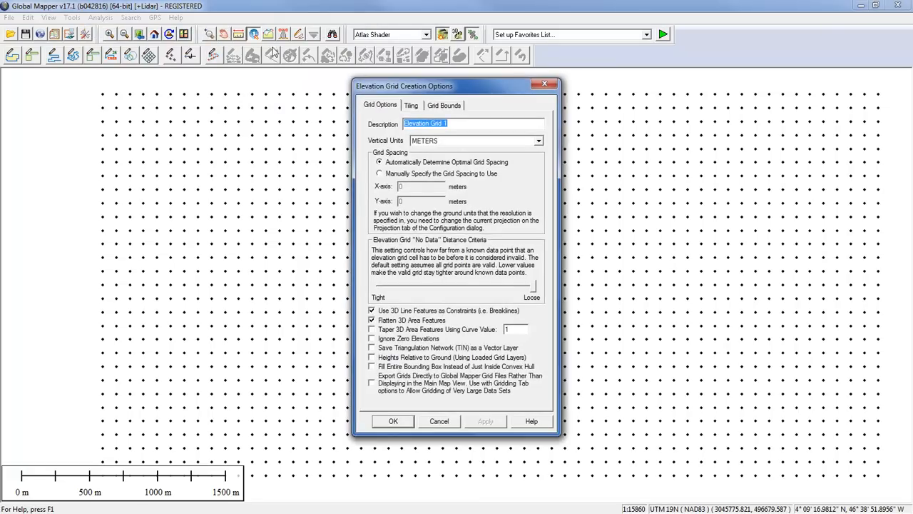
left_click_drag(400, 87, 395, 72)
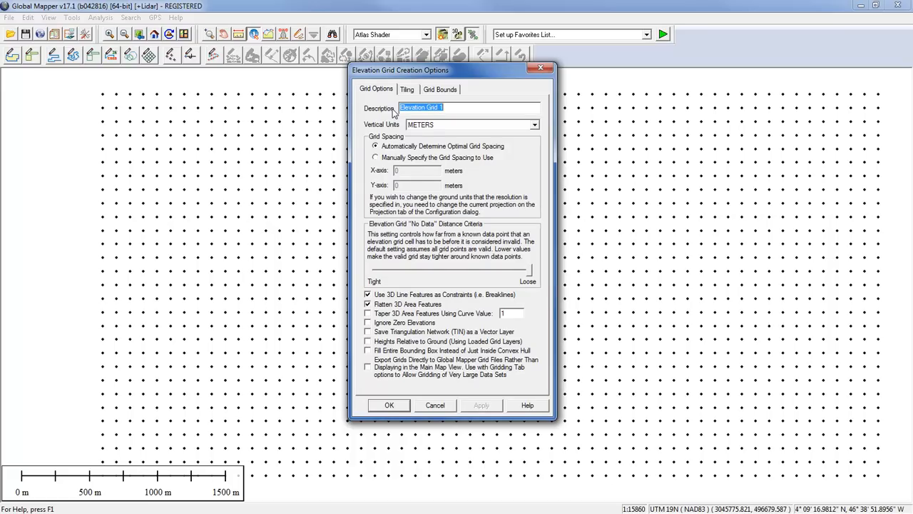
left_click(450, 108)
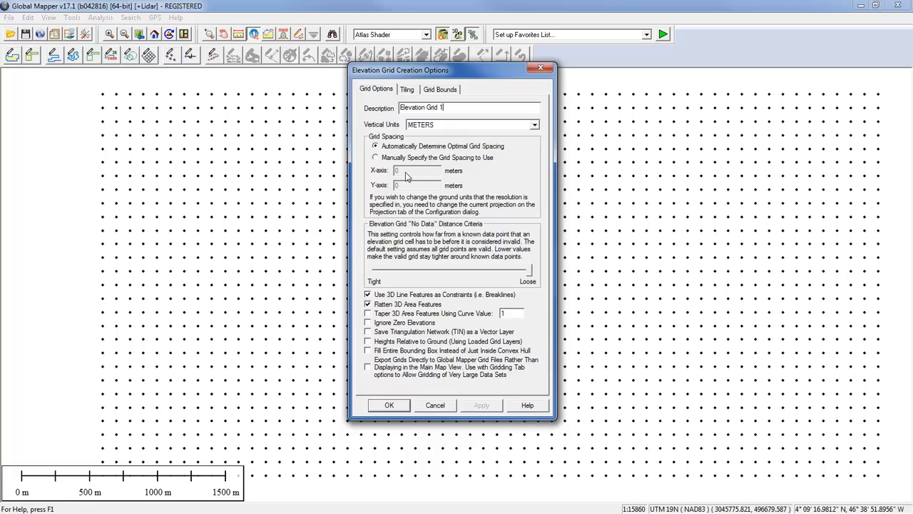
left_click(391, 405)
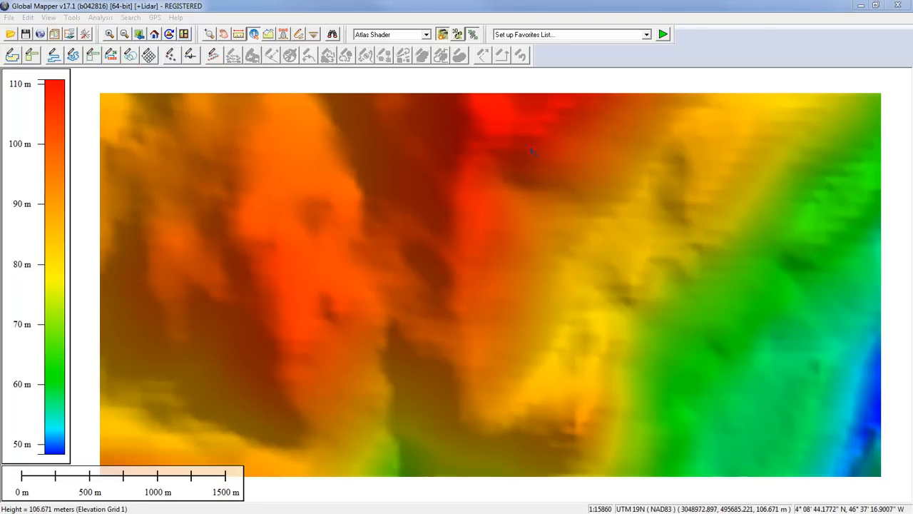
Open the 3D view of the elevation grid and examine the terrain surface from different angles
left_click(458, 36)
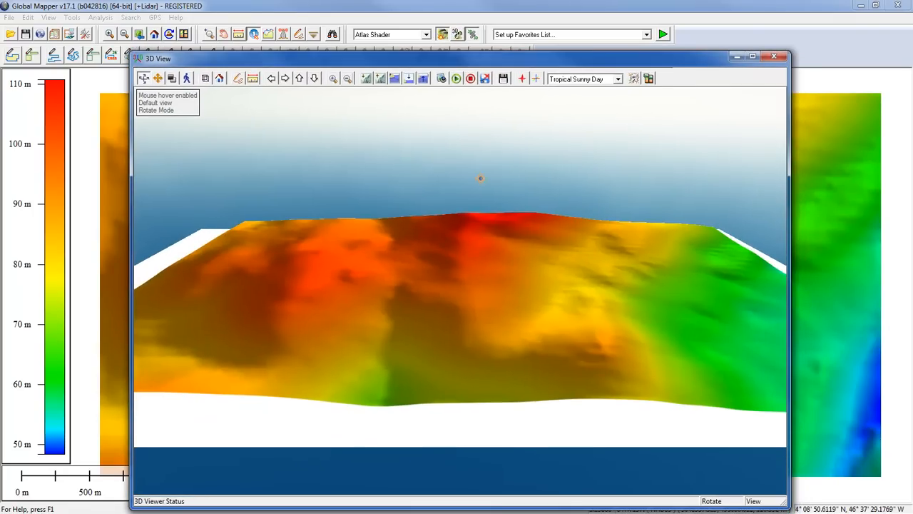
left_click_drag(480, 178, 430, 310)
scroll(498, 342, "up", 2)
left_click_drag(518, 347, 462, 341)
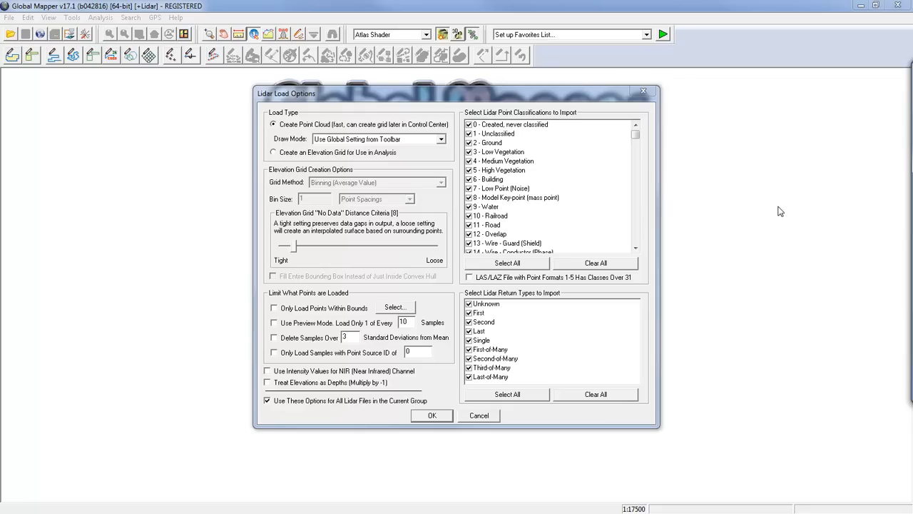
Load LiDAR_Sample.laz as a point cloud with all classifications and return types, and move the overlay list beside the map
left_click(436, 416)
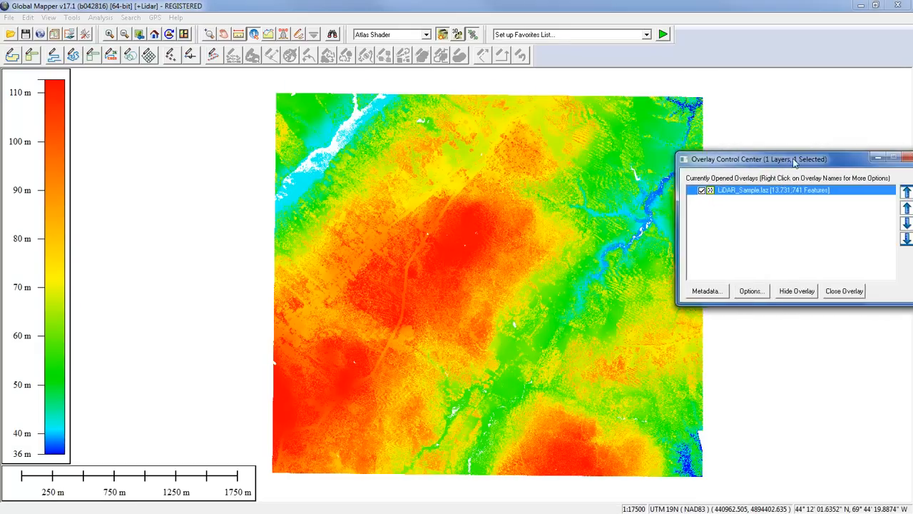
left_click_drag(794, 163, 280, 238)
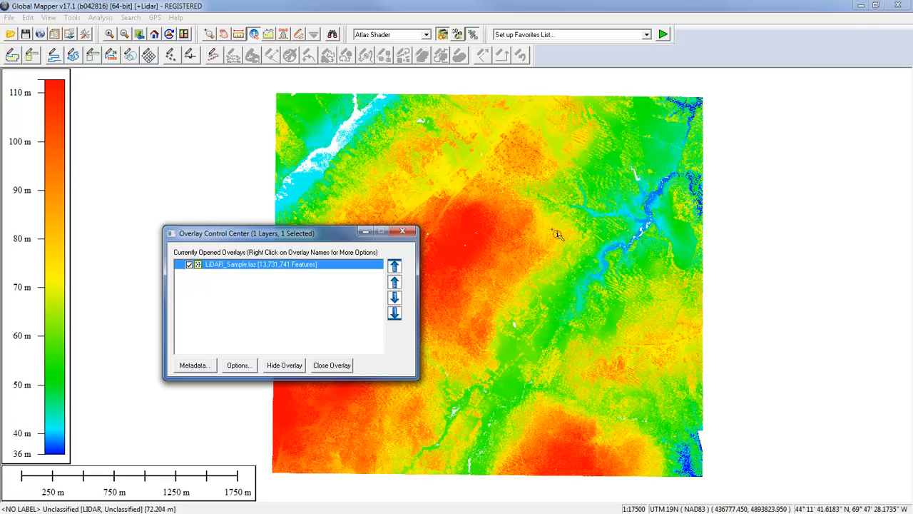
Review the metadata and the return and classification statistics of the LiDAR_Sample.laz layer, and close them
left_click(190, 368)
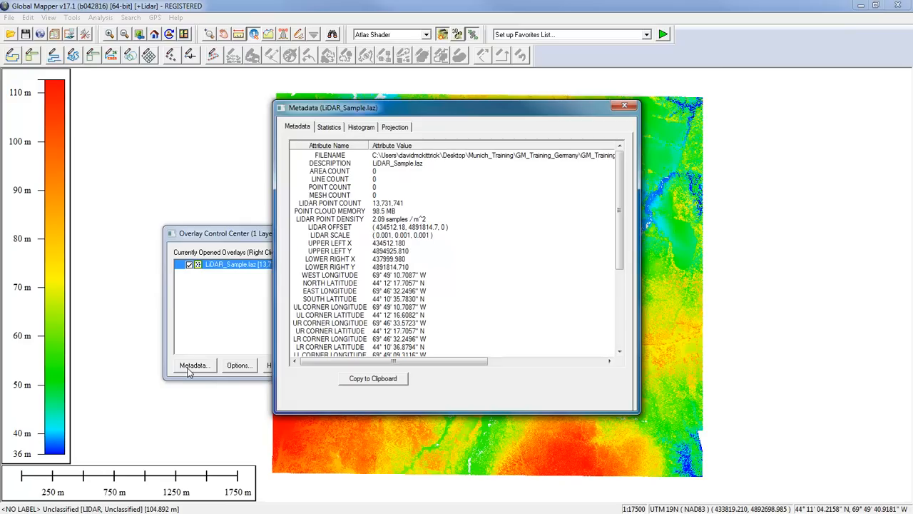
left_click(332, 132)
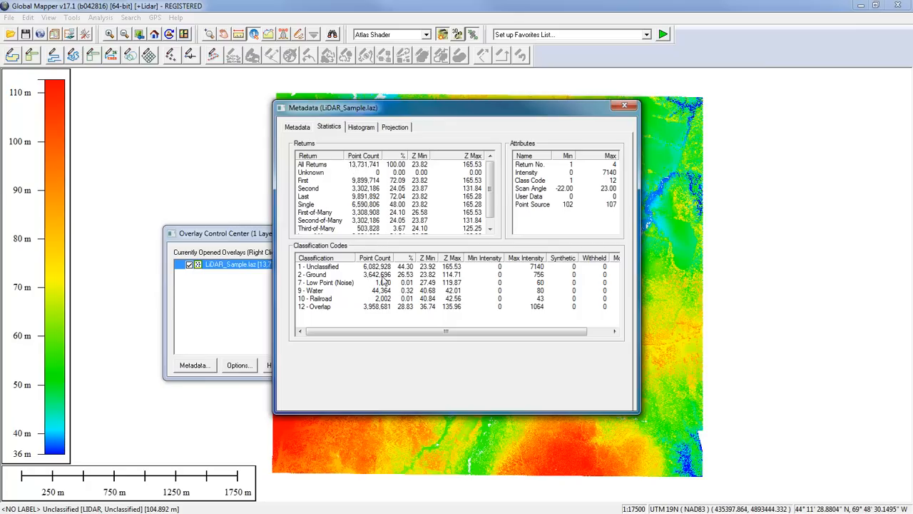
left_click_drag(437, 110, 267, 120)
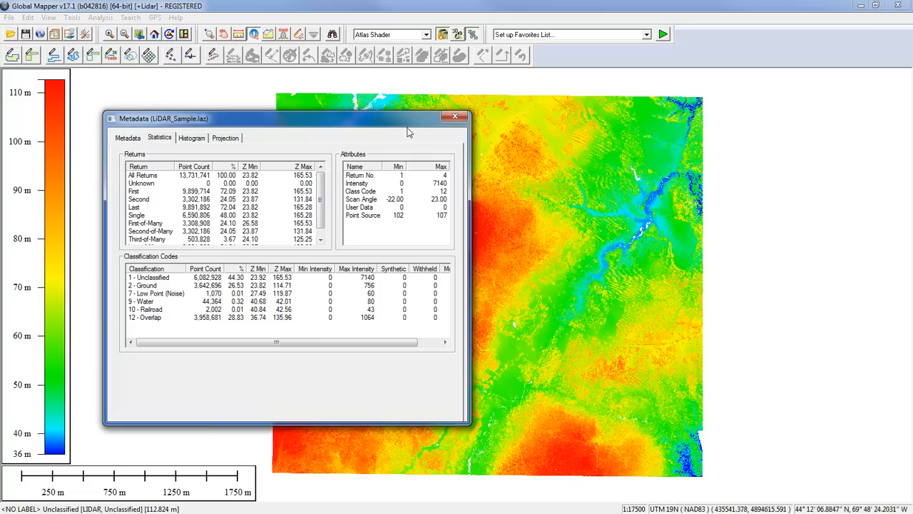
left_click(454, 116)
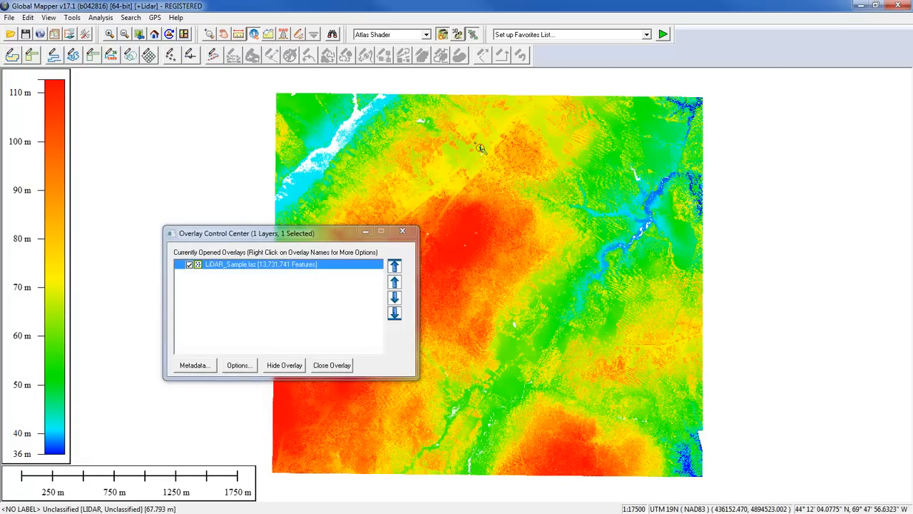
Limit the lidar display to the Ground classification, leaving all return types enabled
left_click_drag(321, 232, 322, 225)
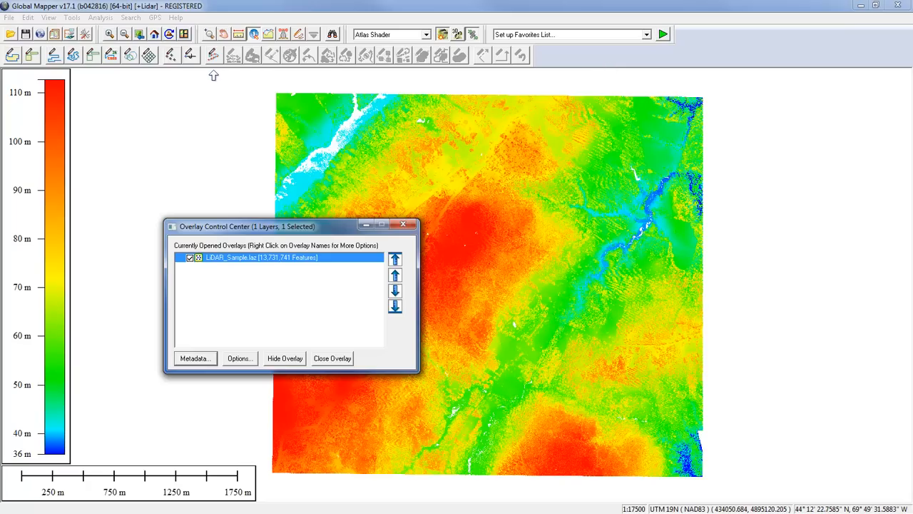
left_click(85, 34)
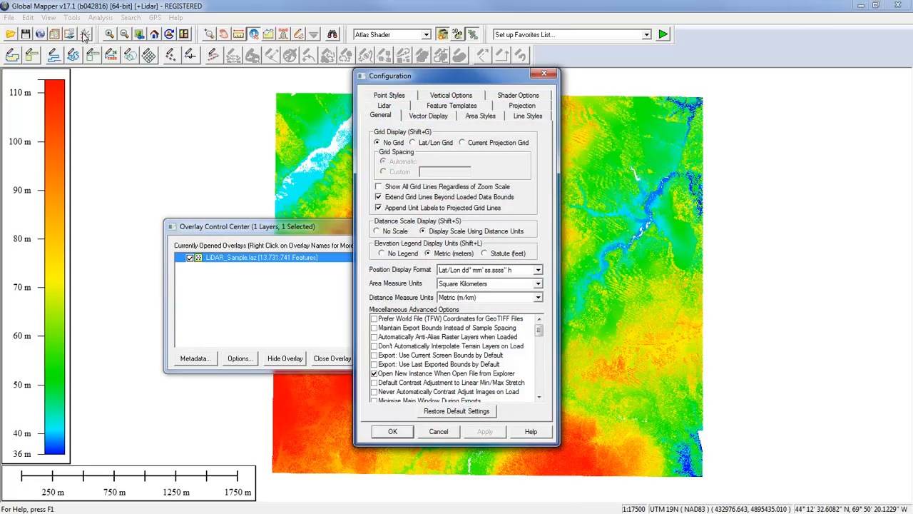
left_click(385, 106)
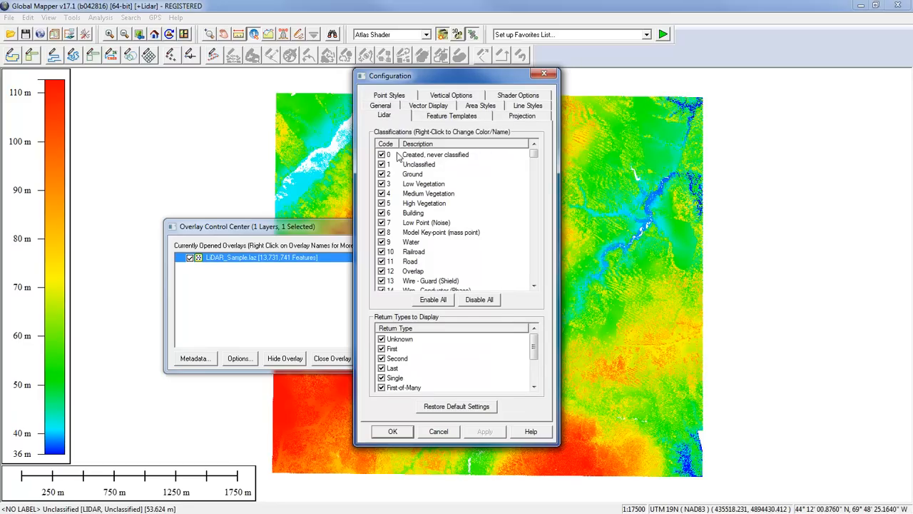
left_click(481, 300)
left_click(381, 175)
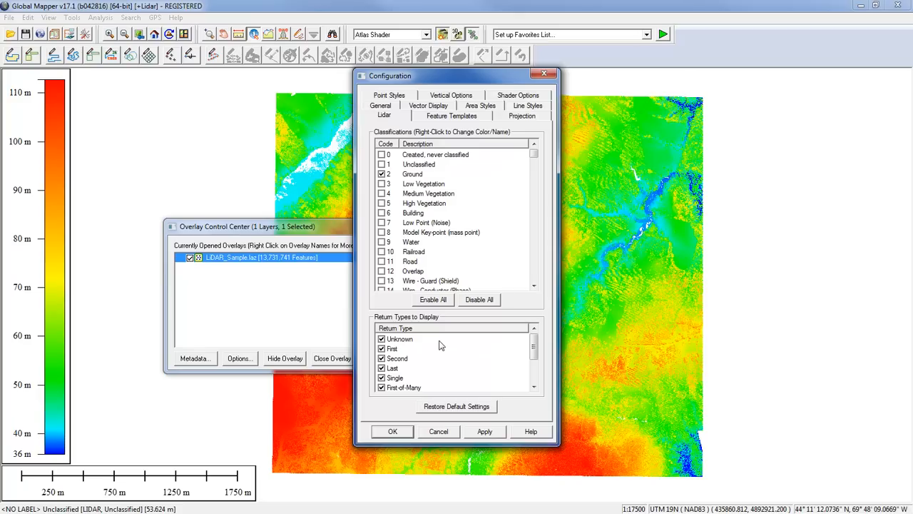
left_click(392, 433)
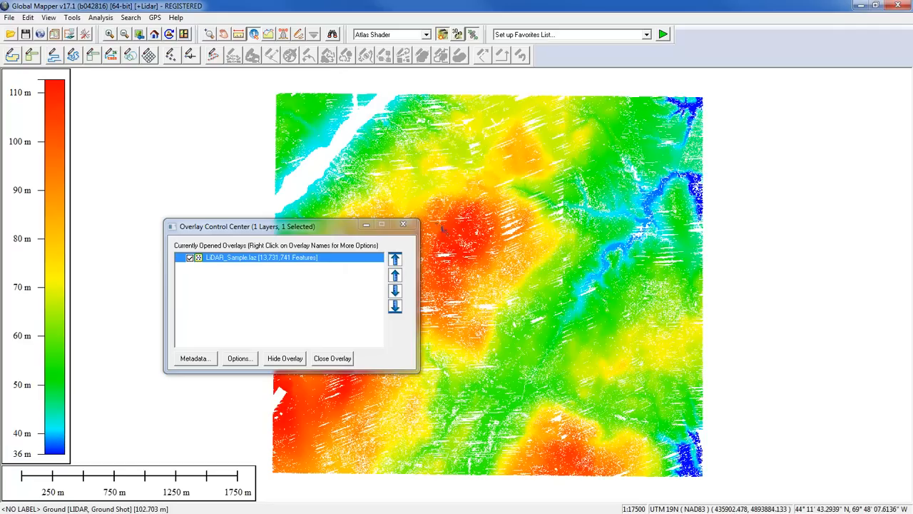
Set up an elevation grid from the lidar data using Triangulation (Grid TIN of Points) and the loosest No Data distance
left_click_drag(334, 228, 280, 192)
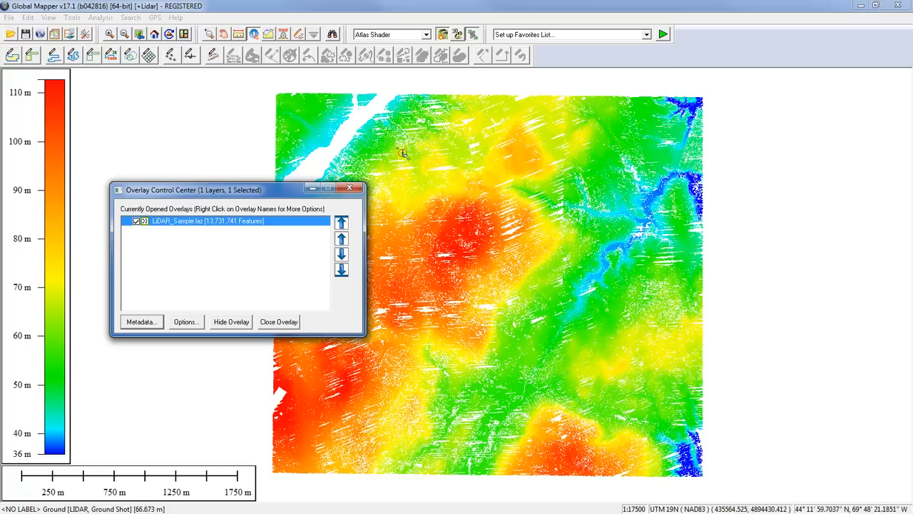
left_click(210, 35)
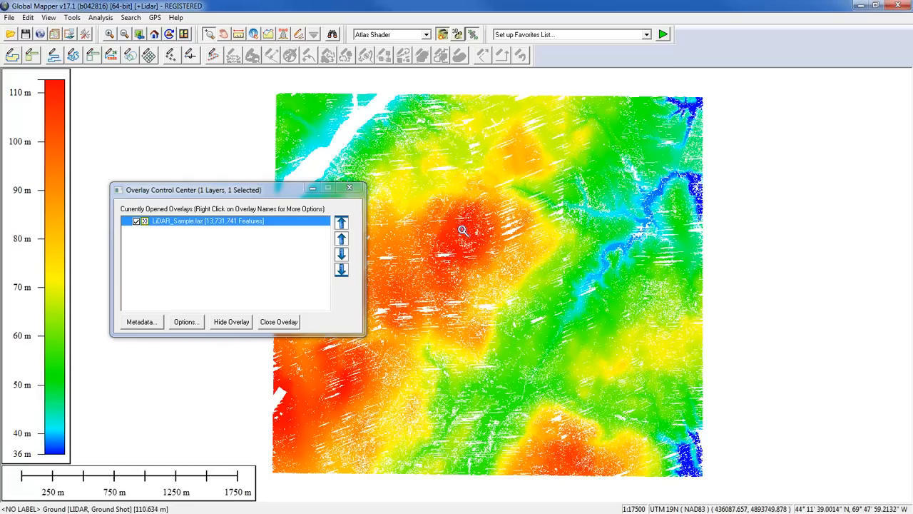
left_click_drag(465, 204, 546, 292)
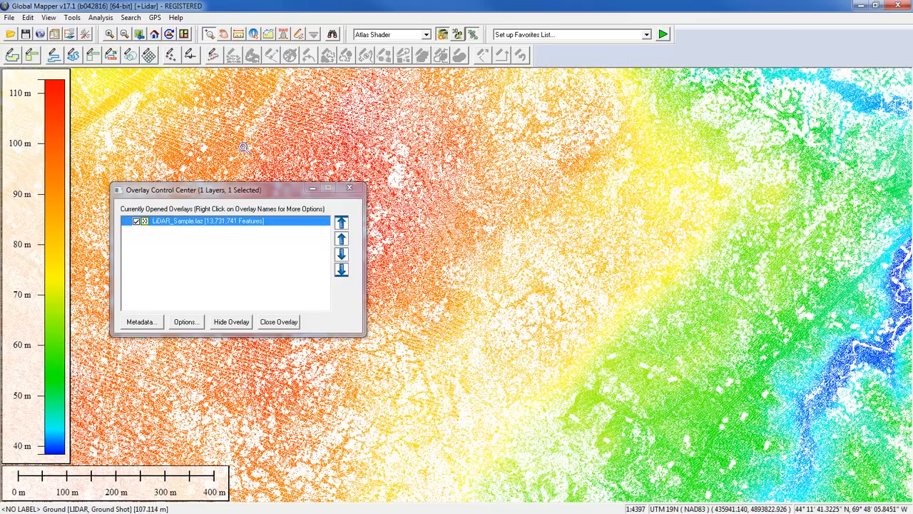
left_click(100, 20)
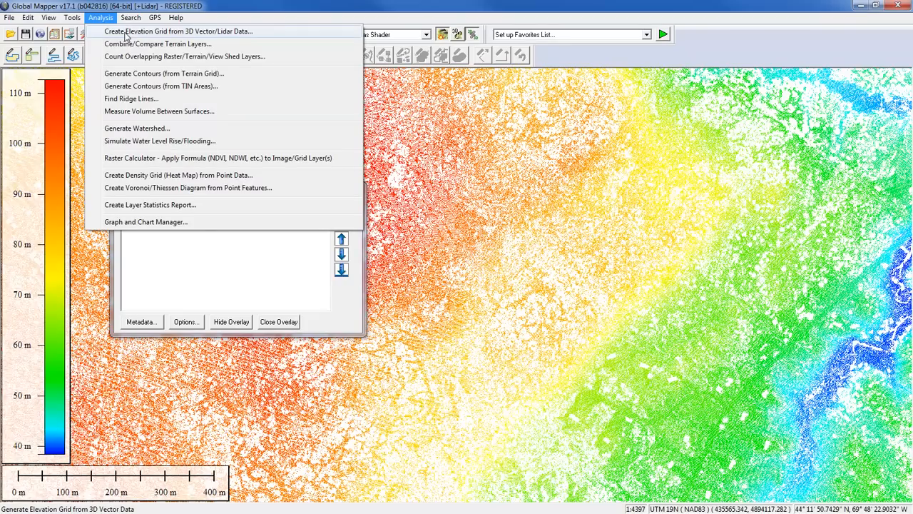
left_click(125, 32)
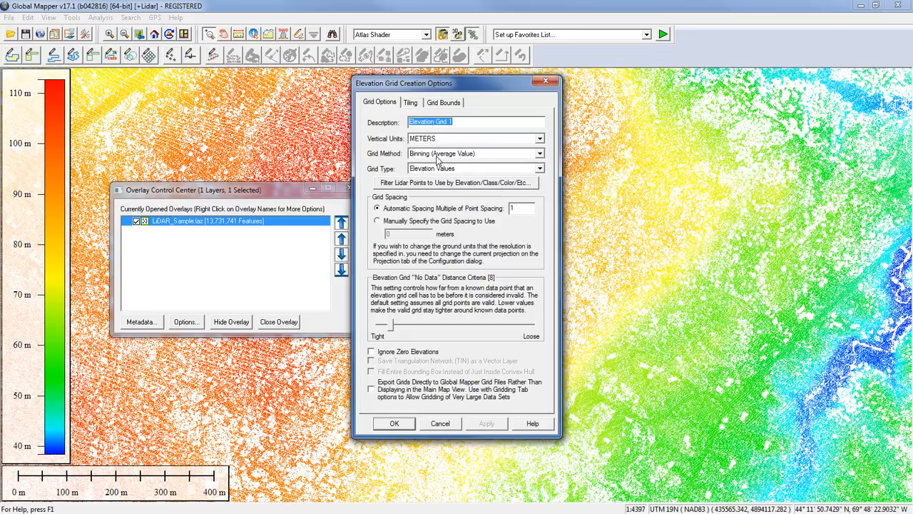
left_click(539, 154)
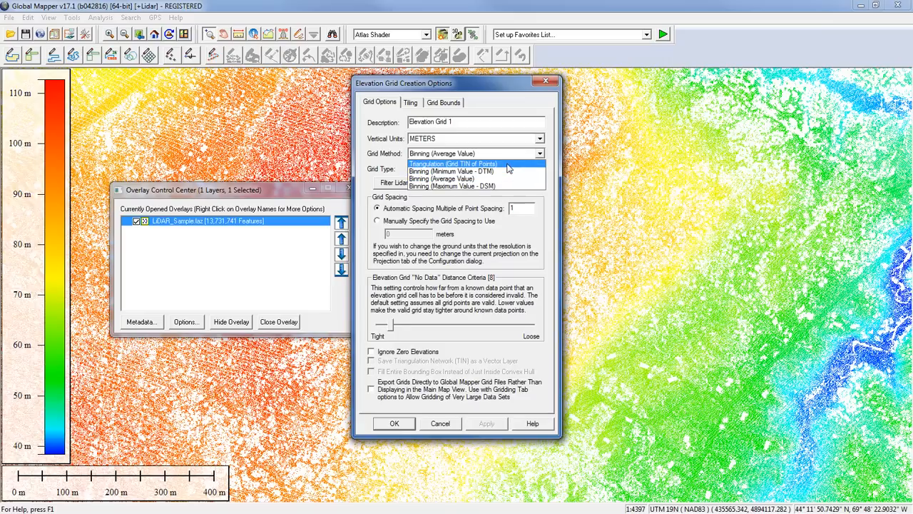
left_click(507, 164)
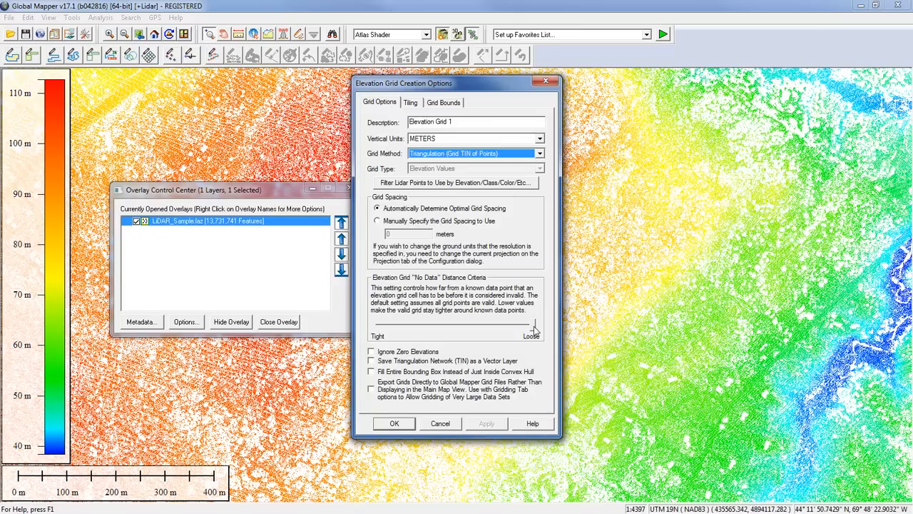
left_click_drag(533, 326, 400, 330)
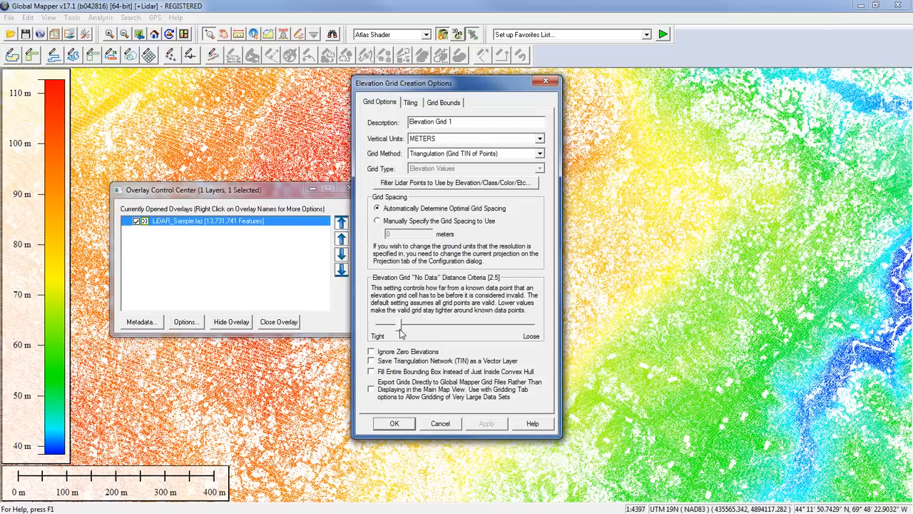
left_click_drag(401, 332, 542, 330)
Restrict the grid bounds to a drawn box about 635 m by 545 m over the red high ground and generate Elevation Grid 1
left_click(443, 103)
left_click(371, 131)
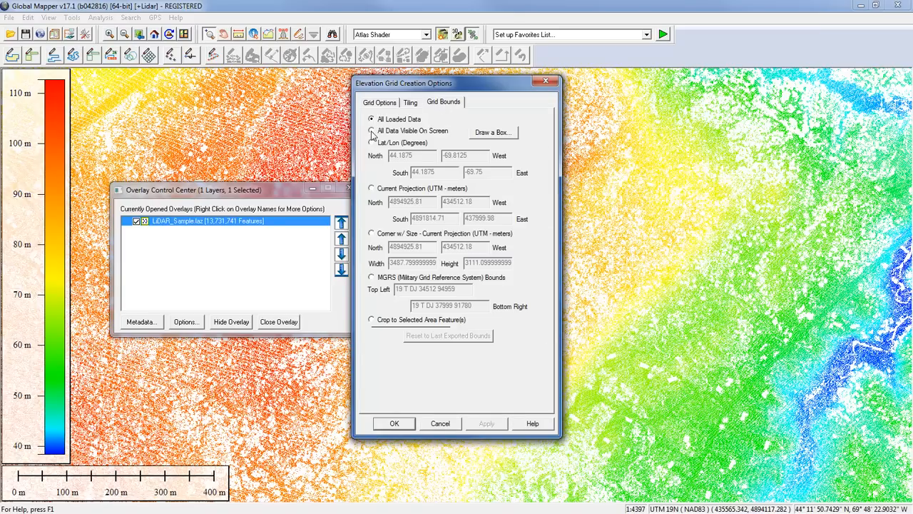
left_click(491, 133)
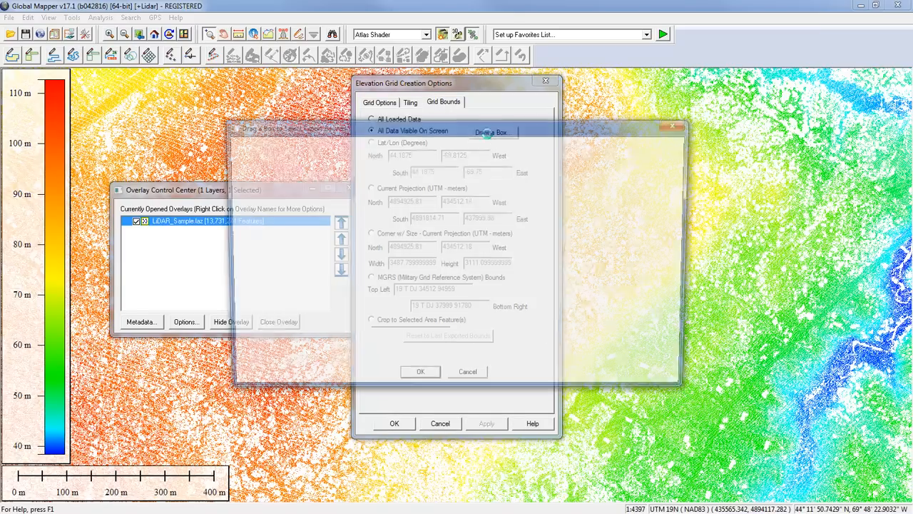
left_click_drag(351, 183, 506, 309)
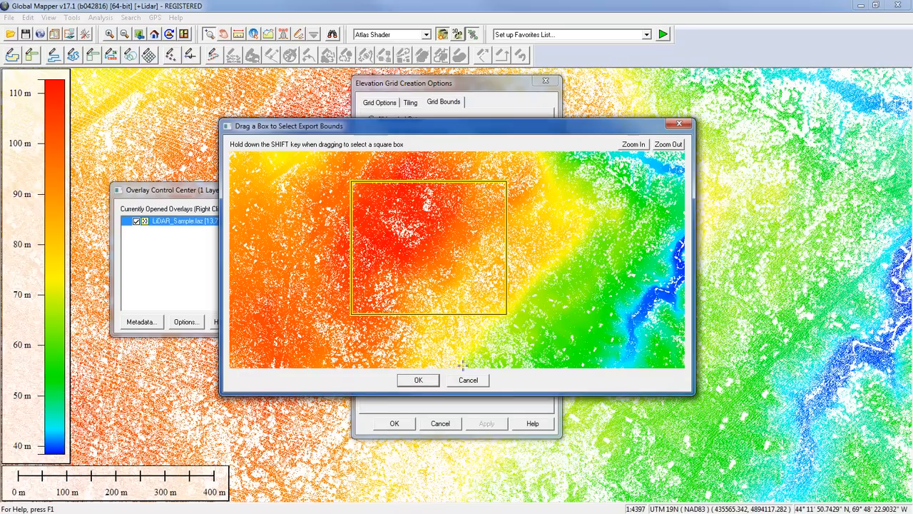
left_click(418, 380)
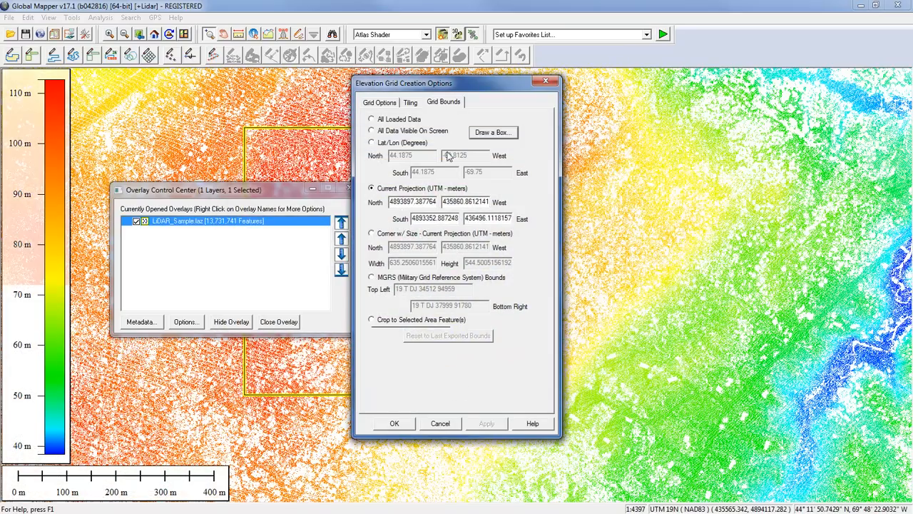
left_click(386, 104)
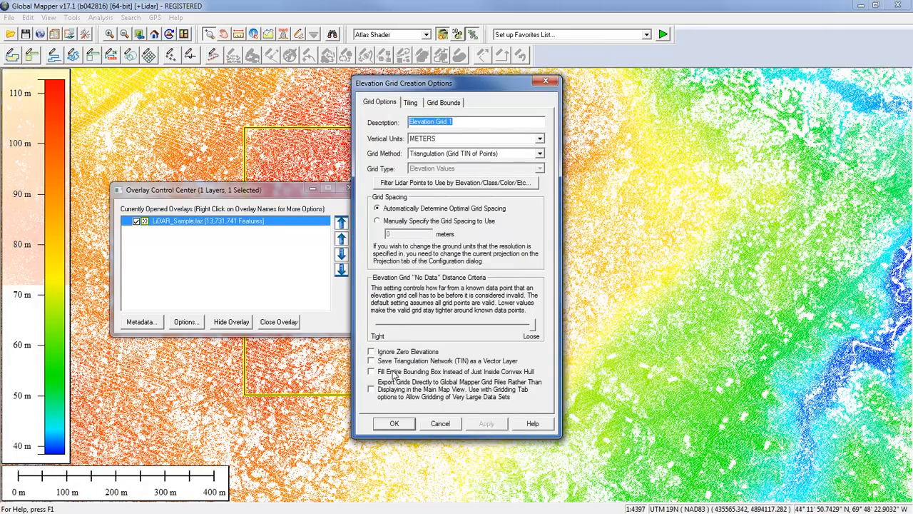
left_click(396, 424)
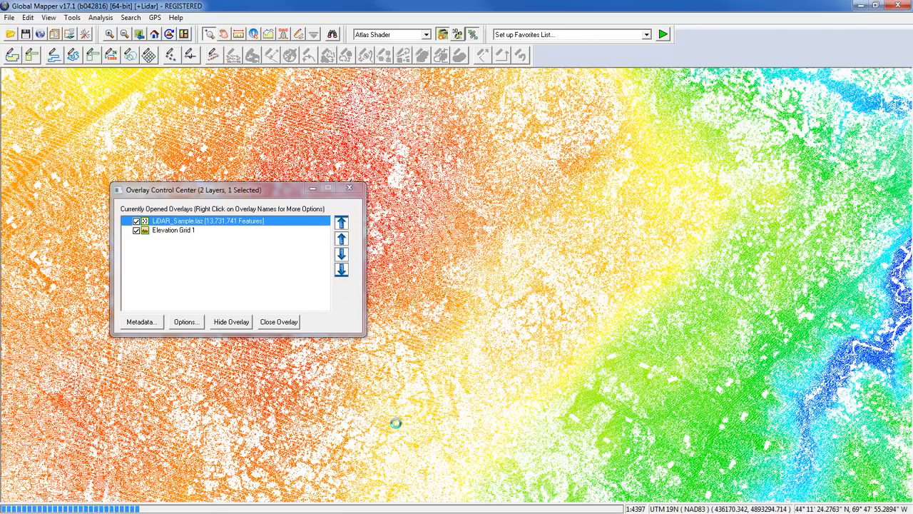
Hide the LiDAR_Sample.laz layer and move the overlay list aside to view the Elevation Grid 1 terrain
left_click(136, 222)
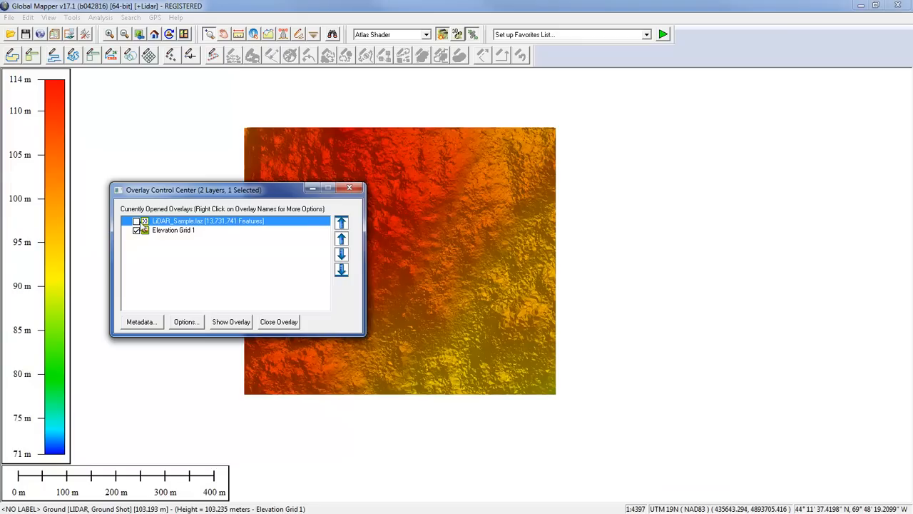
left_click_drag(282, 198, 259, 118)
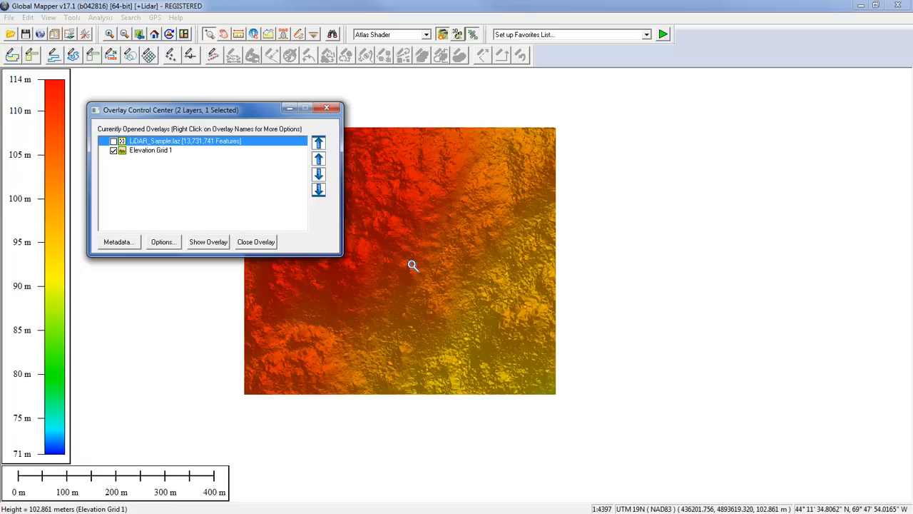
middle_click_drag(406, 267, 540, 254)
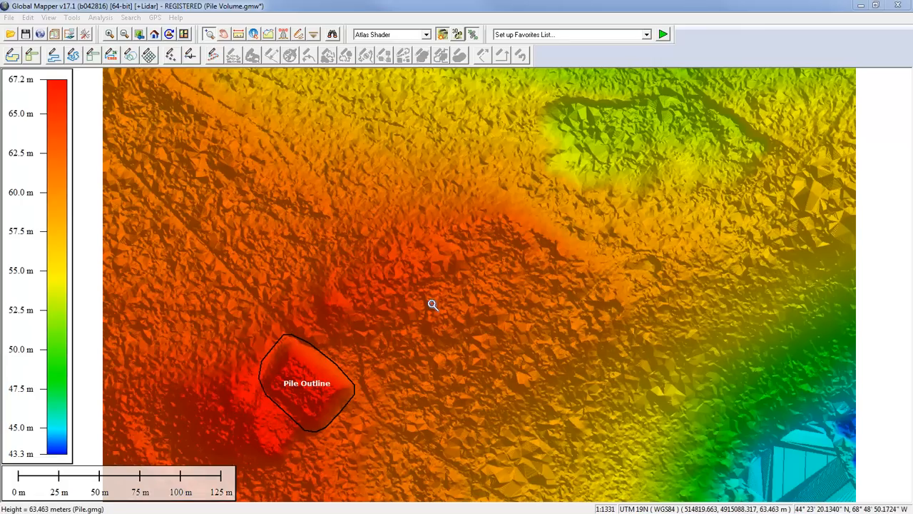
Examine a path profile about 98 m long drawn across the Pile Outline area, and clear the path
left_click(269, 35)
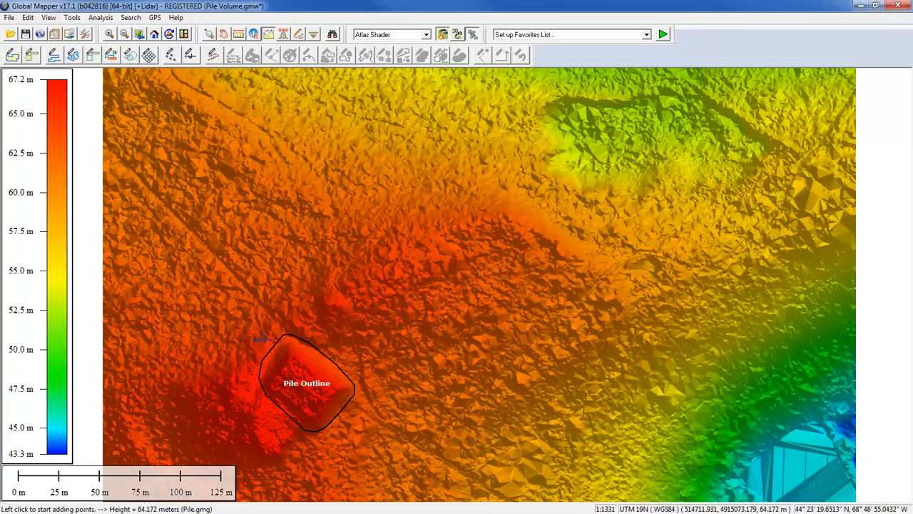
left_click(230, 363)
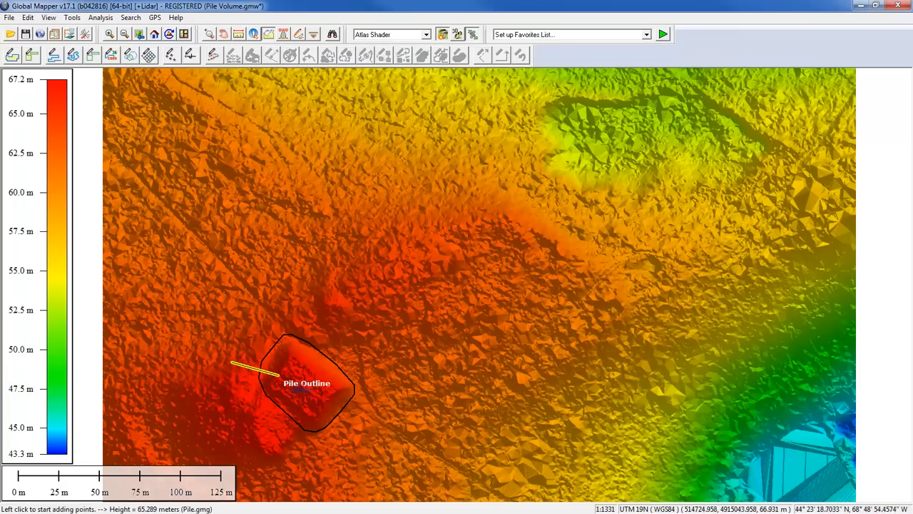
right_click(367, 386)
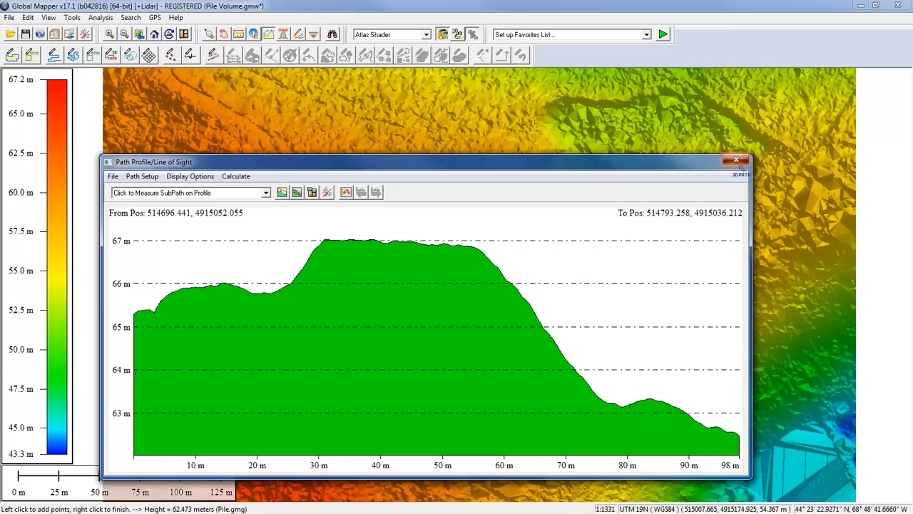
left_click(737, 159)
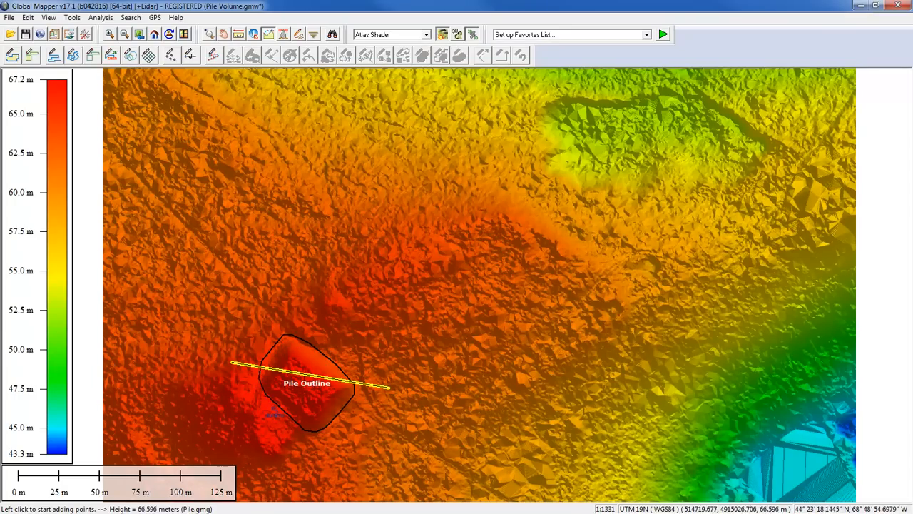
key("Escape")
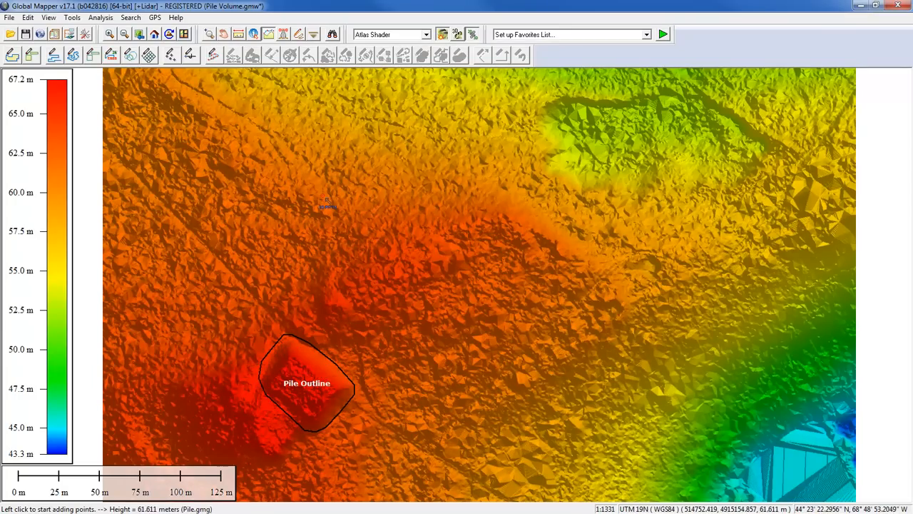
Select the Pile Outline area, calculate its pile volume, and close the measurement information
left_click(298, 35)
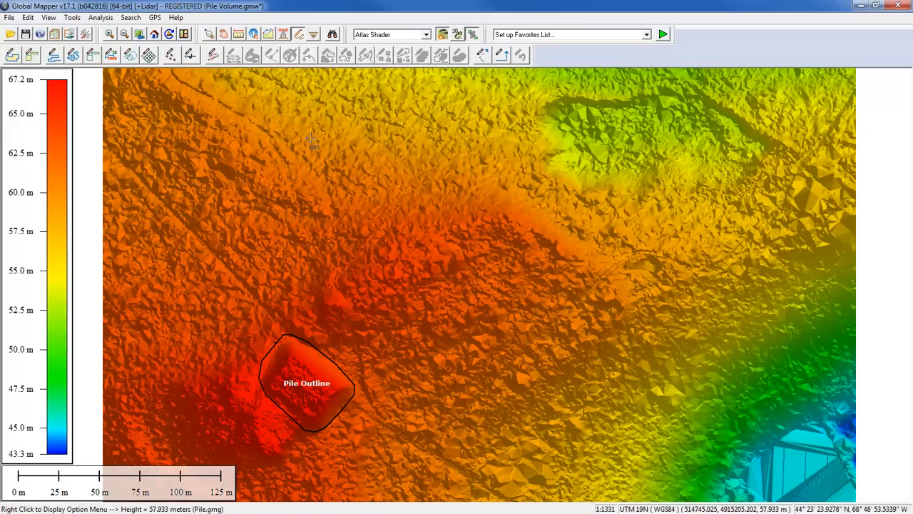
left_click(321, 363)
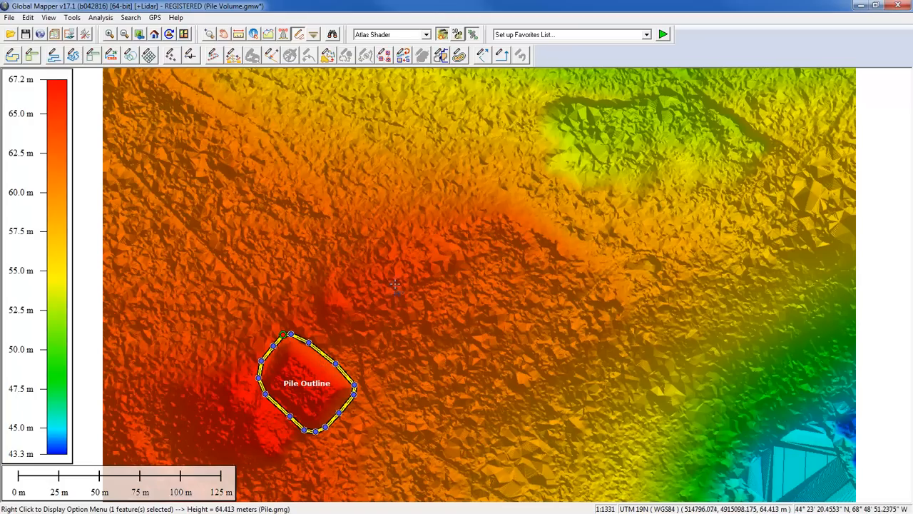
right_click(465, 230)
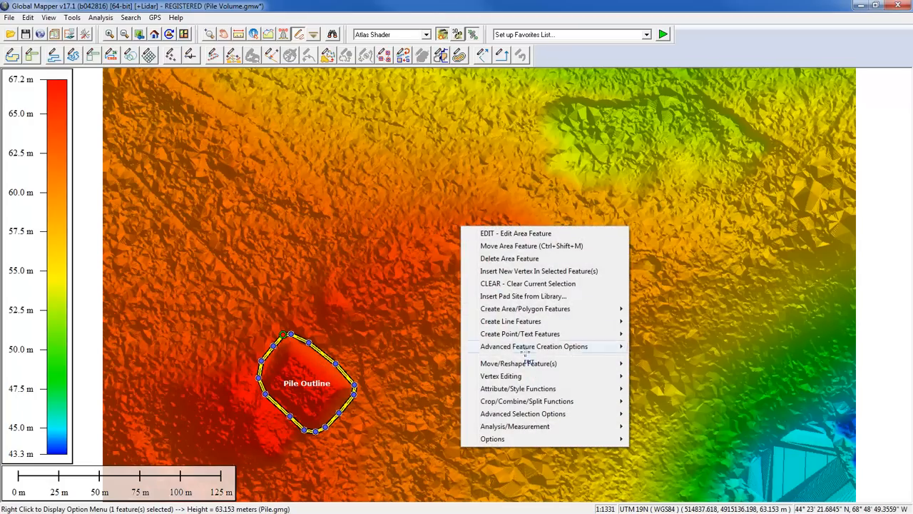
mouse_move(529, 428)
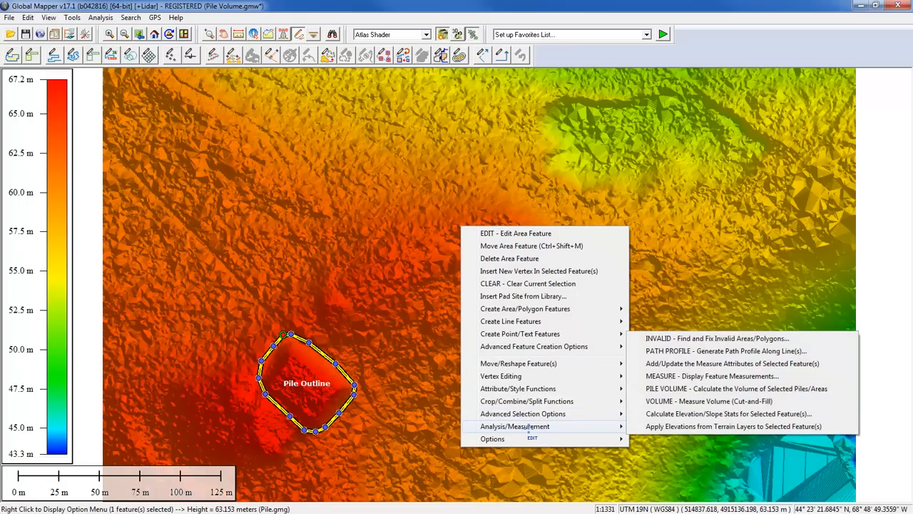
left_click(659, 389)
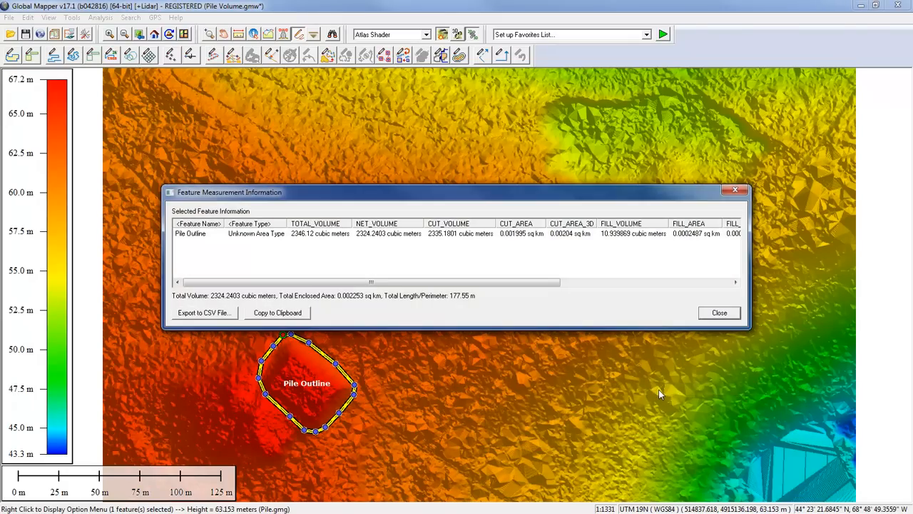
left_click_drag(448, 192, 441, 171)
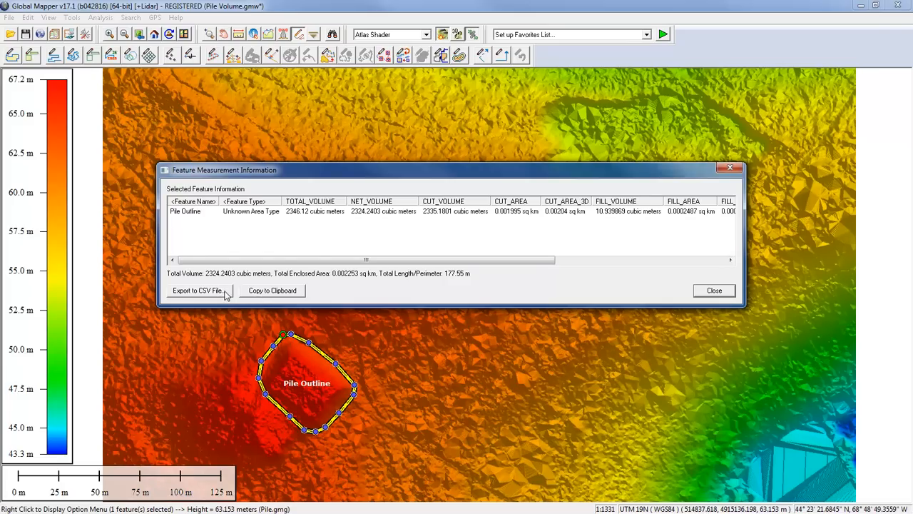
left_click(714, 290)
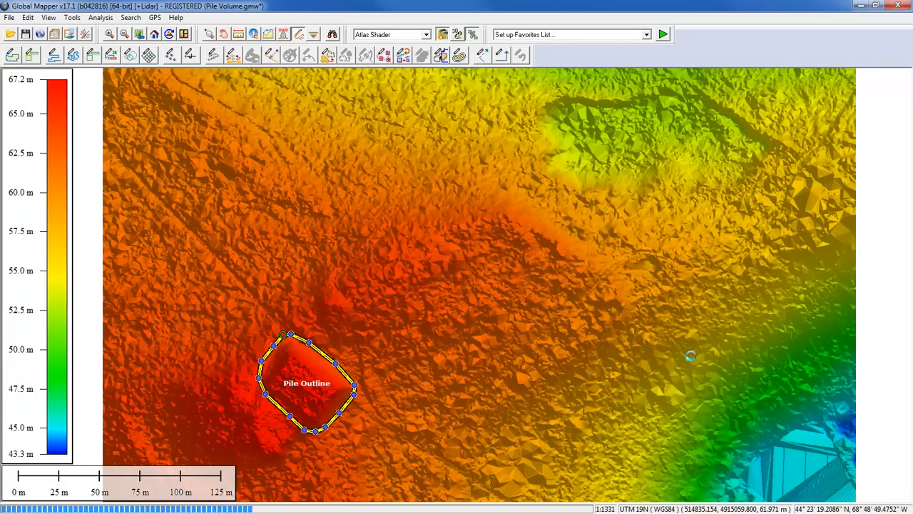
left_click(825, 337)
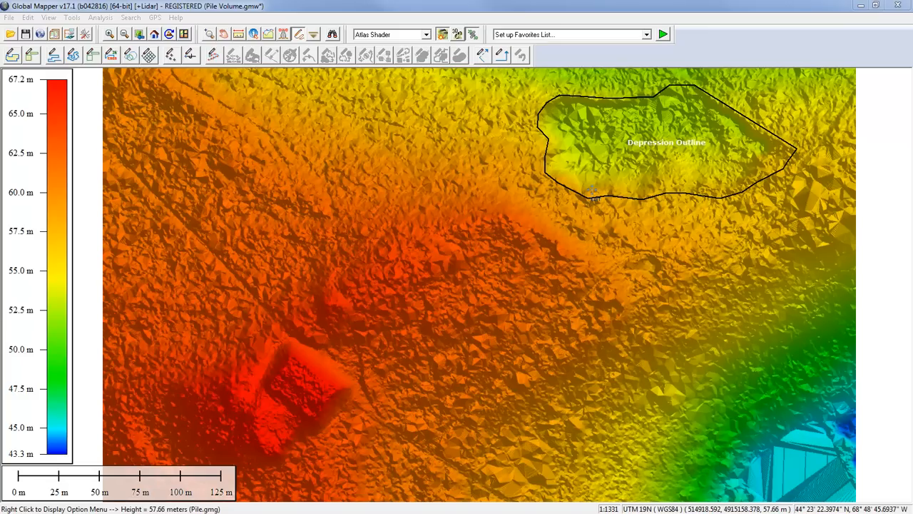
Select the Depression Outline area, calculate its pile volume, and close the measurement information
left_click(629, 196)
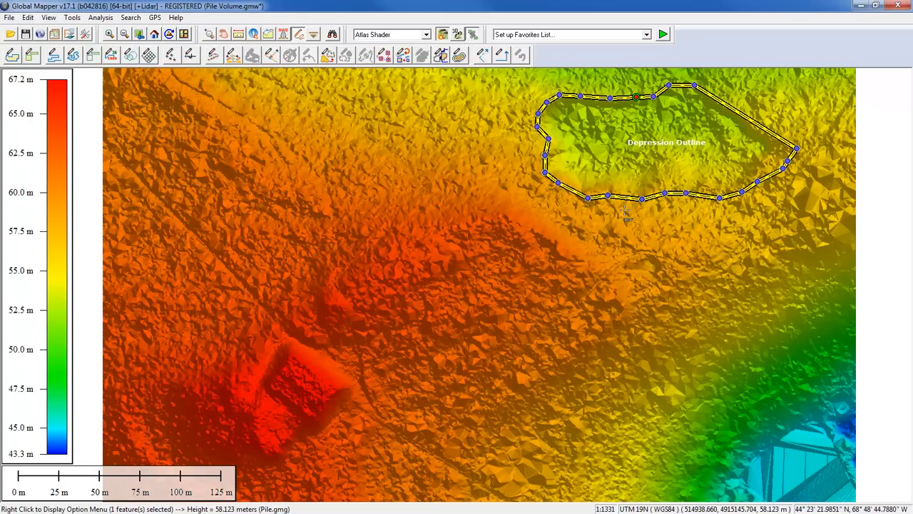
right_click(625, 212)
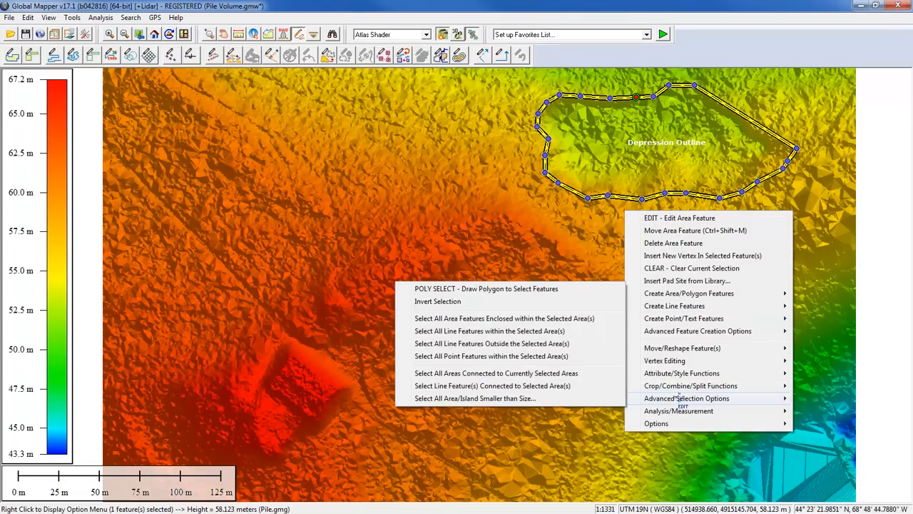
mouse_move(679, 411)
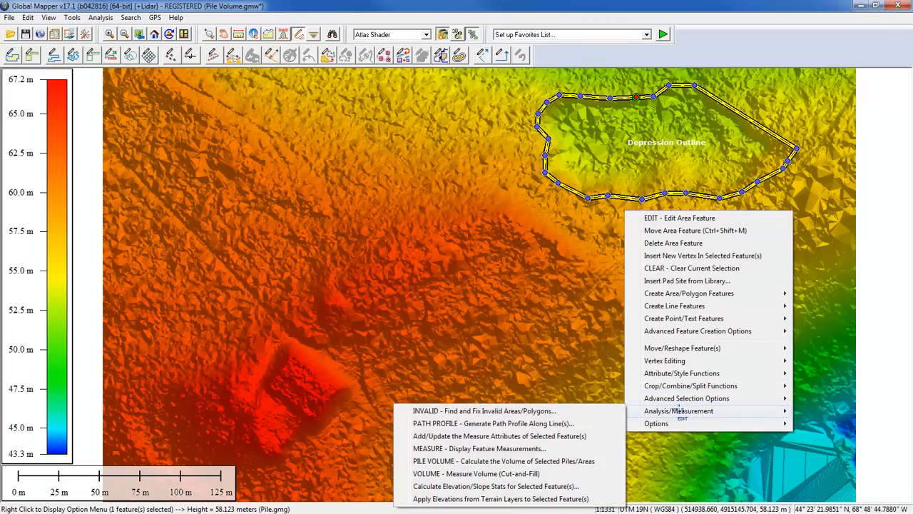
left_click(482, 462)
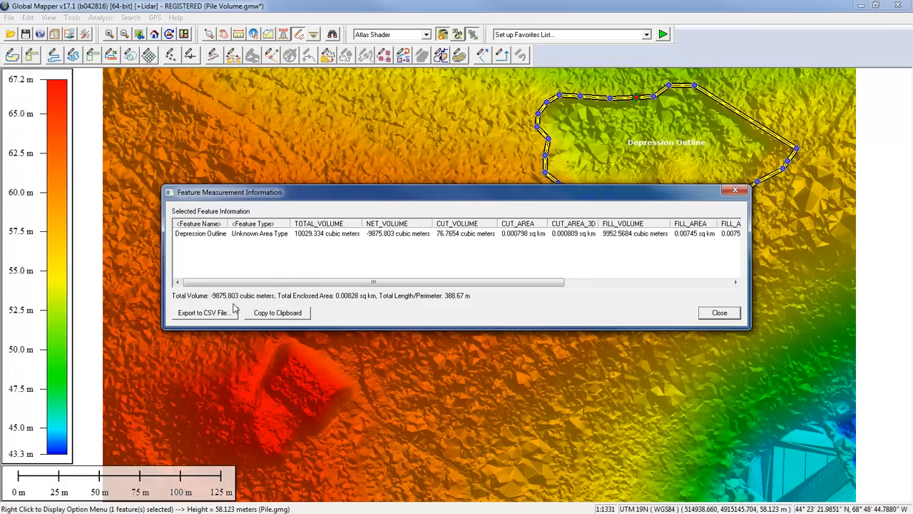
left_click_drag(460, 194, 457, 230)
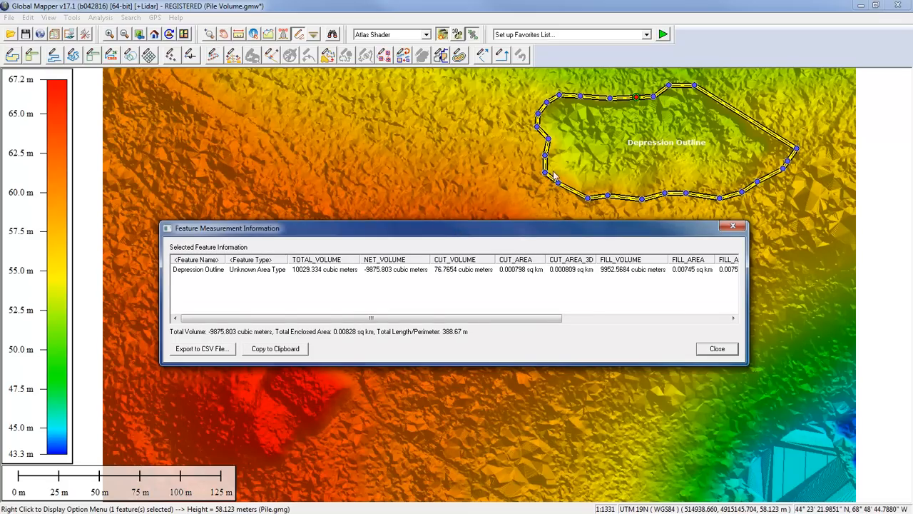
left_click(717, 349)
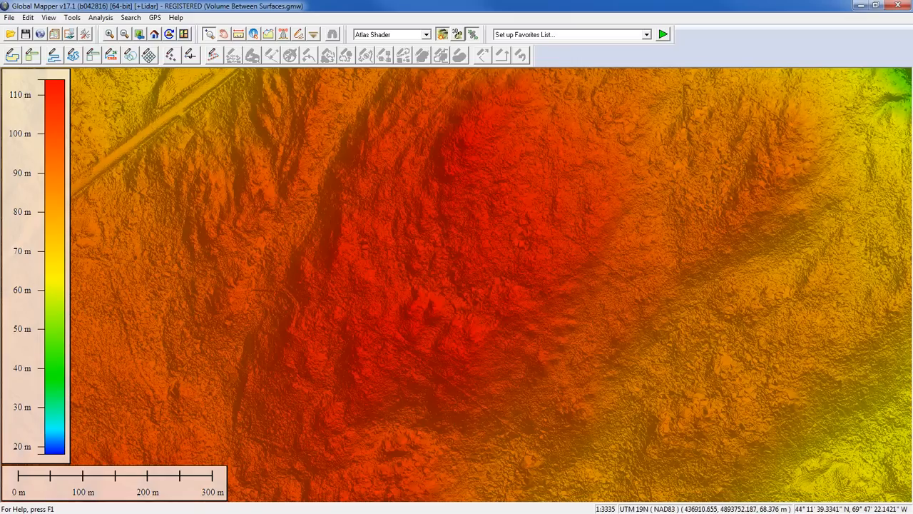
Swipe across the red high ground with the Image Swipe tool to compare the overlapping terrain layers
left_click(312, 35)
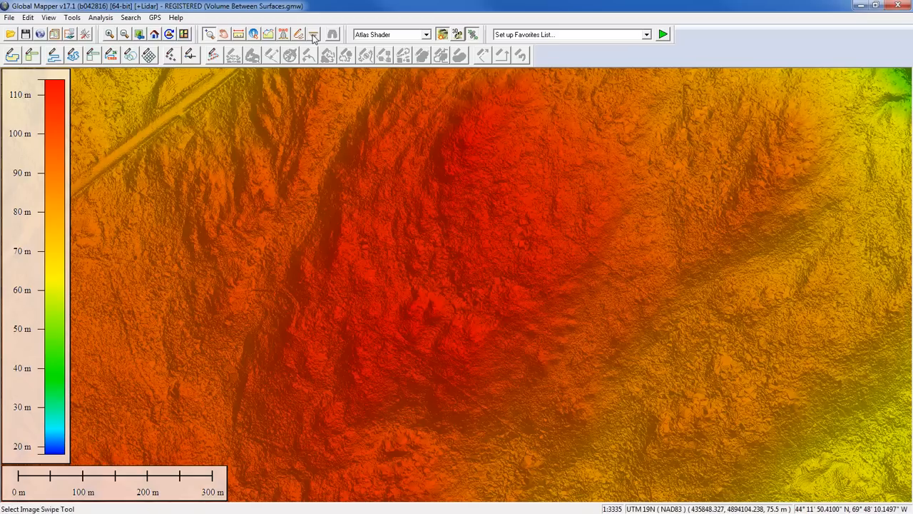
left_click(441, 344)
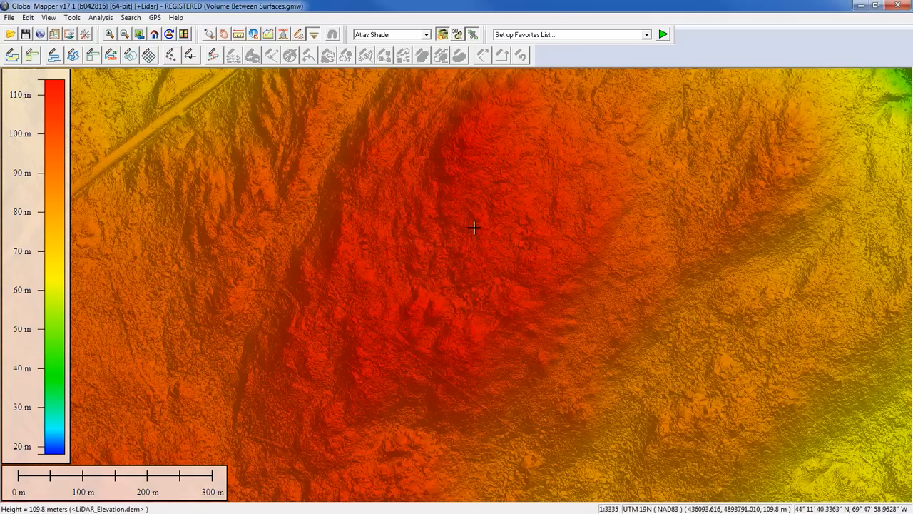
left_click_drag(499, 87, 510, 69)
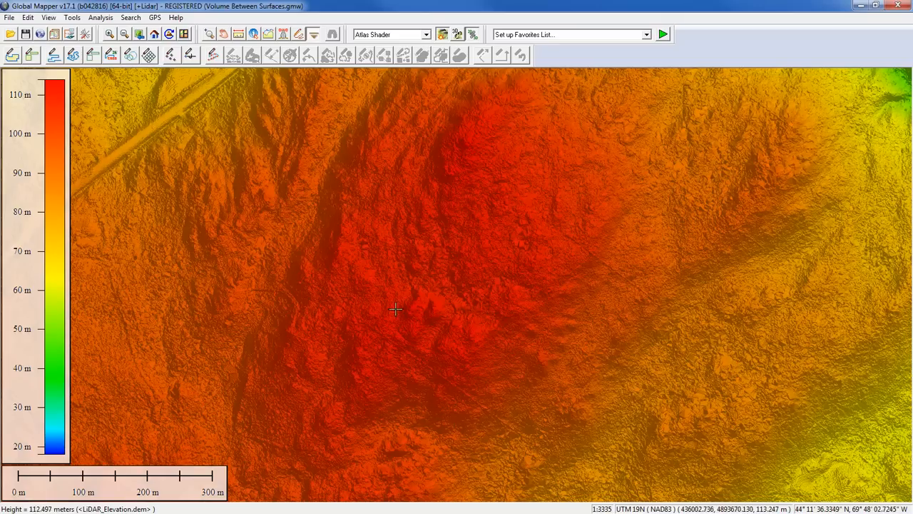
Measure the volume between Hi_Res_Offset.gmg and LiDAR_Elevation.dem in cubic meters within a drawn box about 235 m by 201 m on the red high ground
left_click(102, 17)
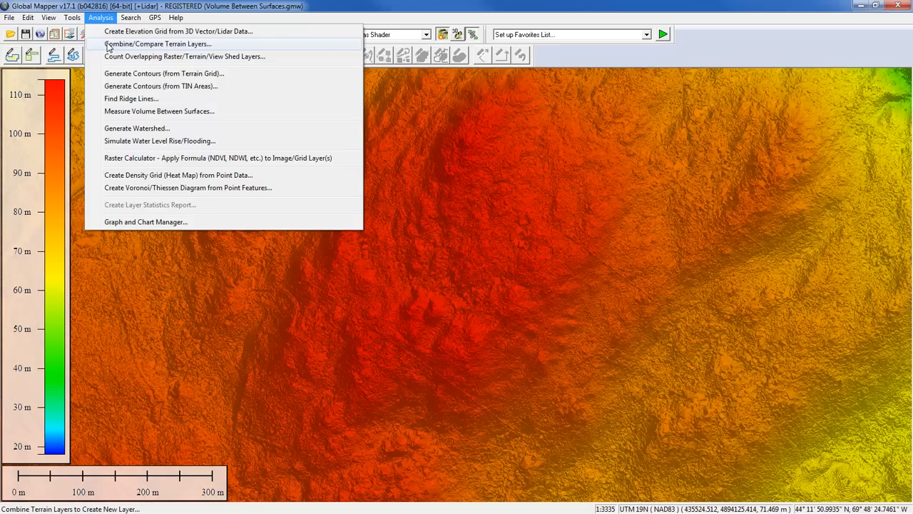
left_click(113, 112)
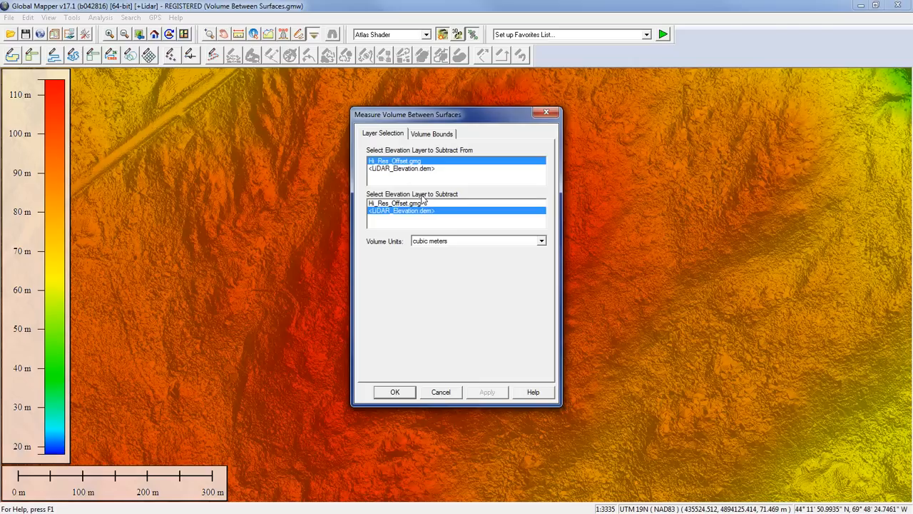
left_click(443, 243)
left_click(443, 243)
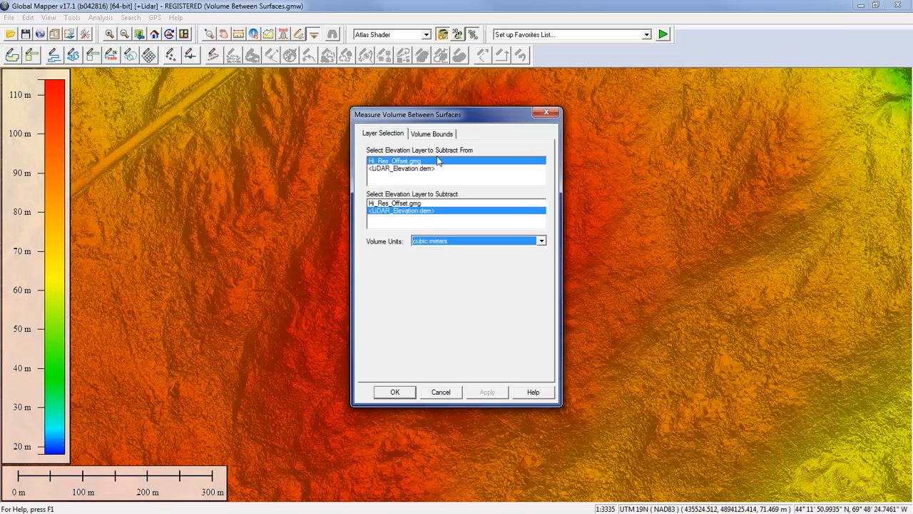
left_click(433, 135)
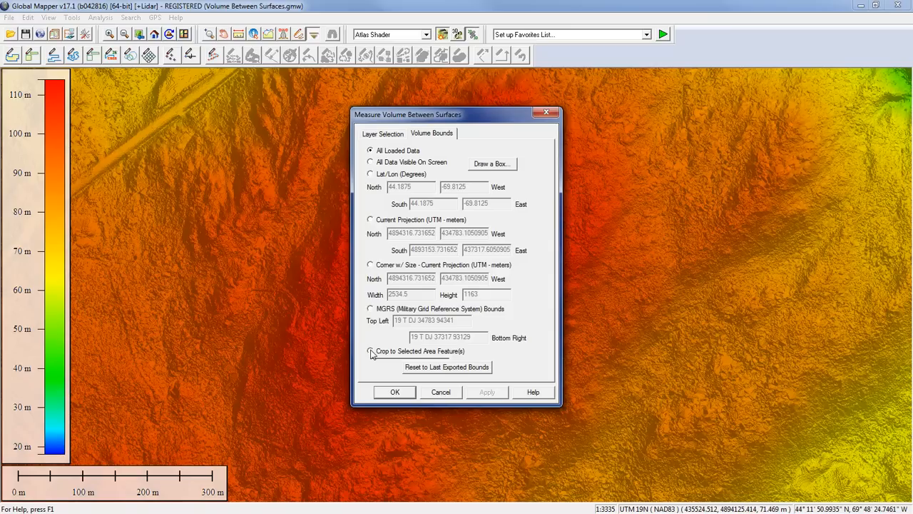
left_click(492, 164)
left_click_drag(405, 216, 481, 280)
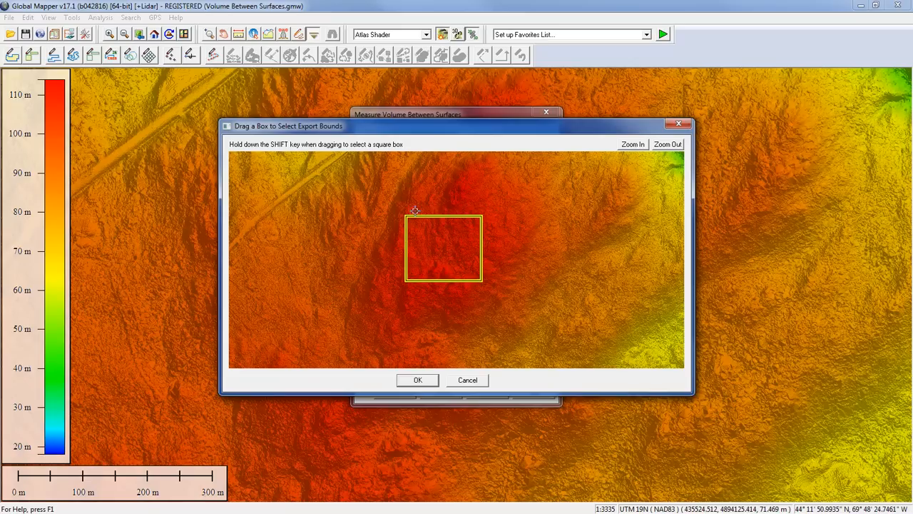
left_click(418, 379)
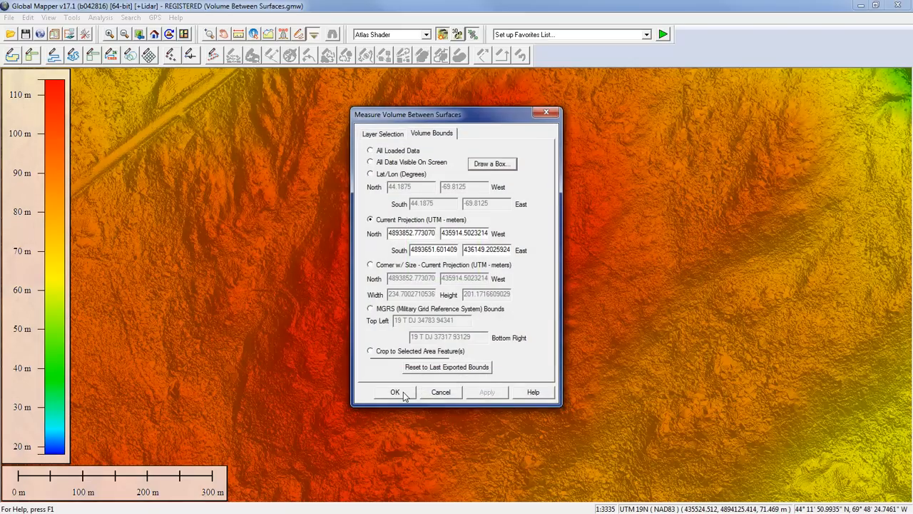
left_click(396, 392)
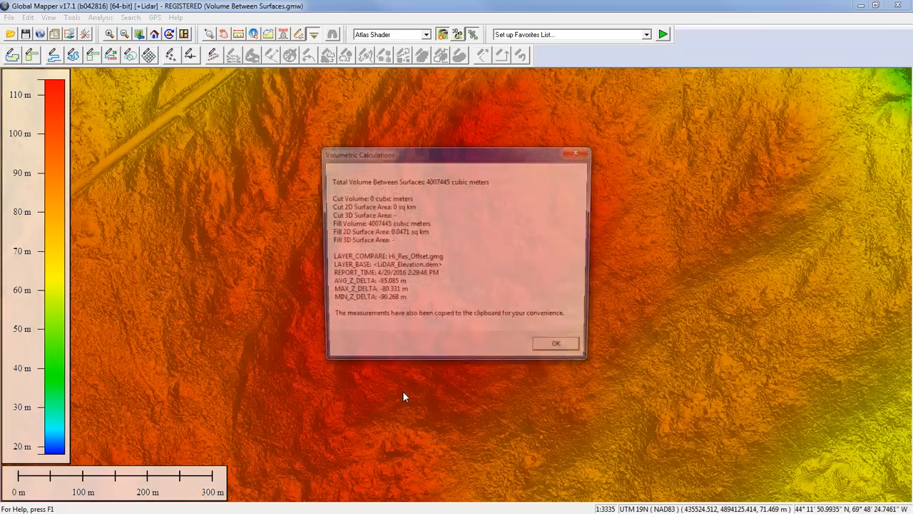
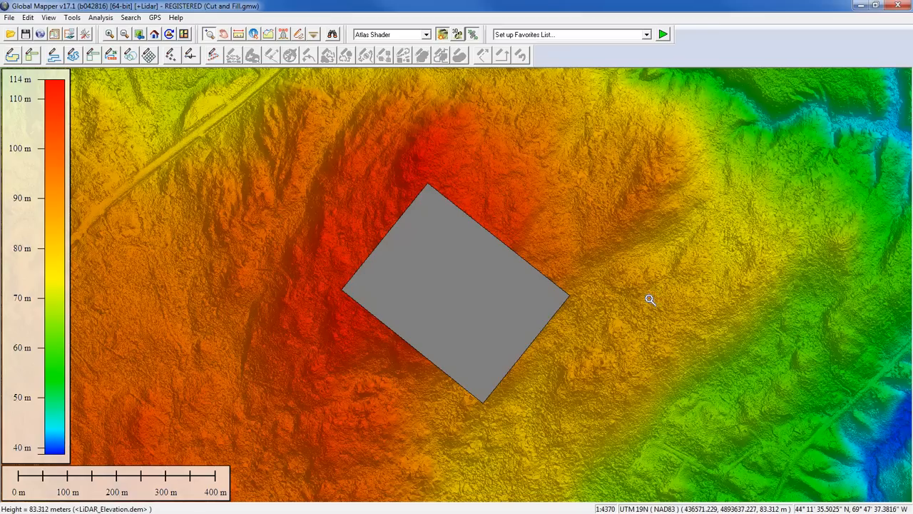
Examine the grey building site draped over the terrain in the 3D view from several angles, and close the view
left_click(461, 35)
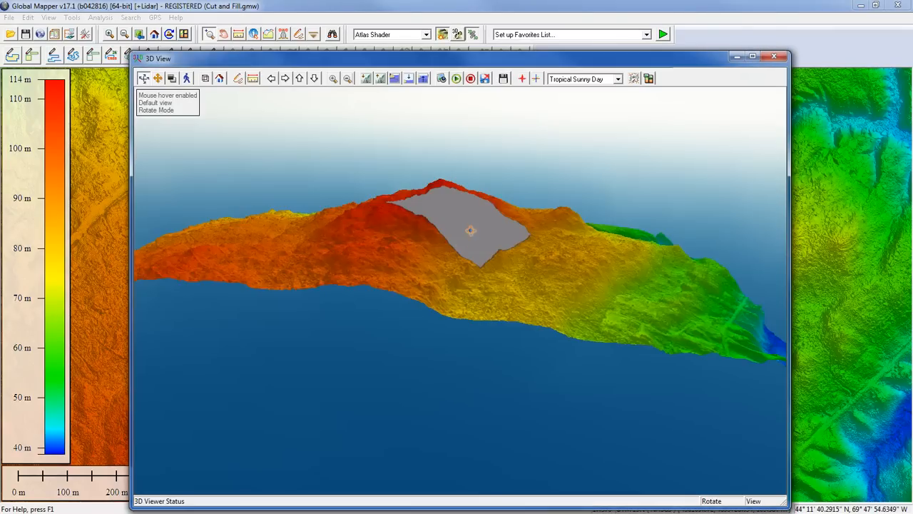
left_click_drag(477, 268, 400, 271)
left_click_drag(486, 279, 462, 251)
scroll(413, 249, "up", 2)
left_click_drag(611, 253, 613, 215)
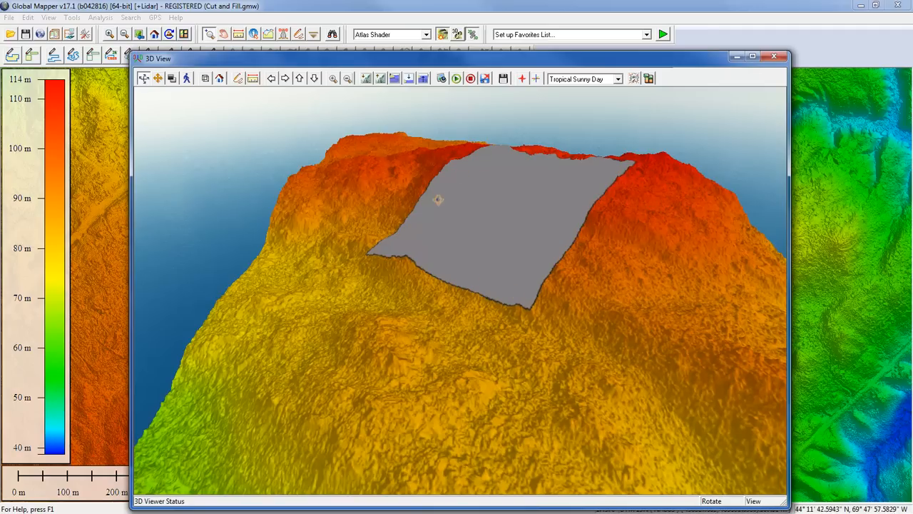
left_click(772, 57)
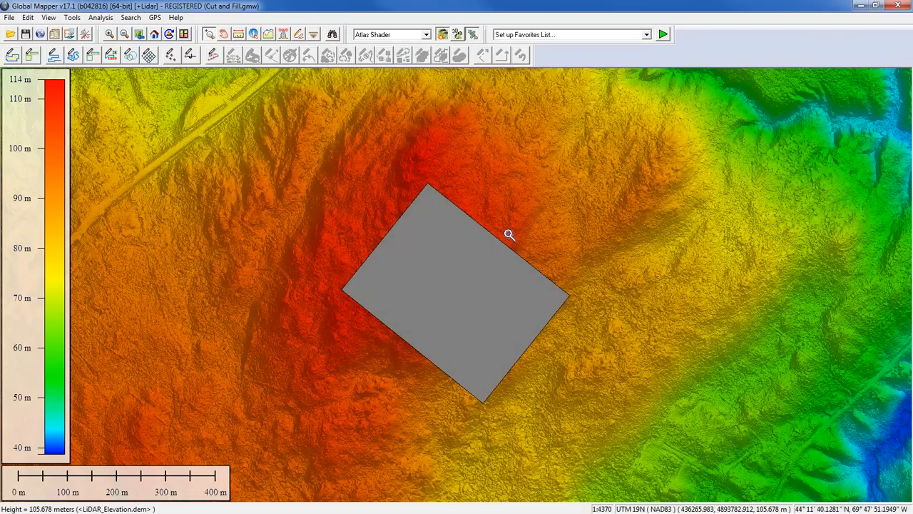
Select the grey Building Site area and open the flattened site plan grid calculation for it
left_click(298, 34)
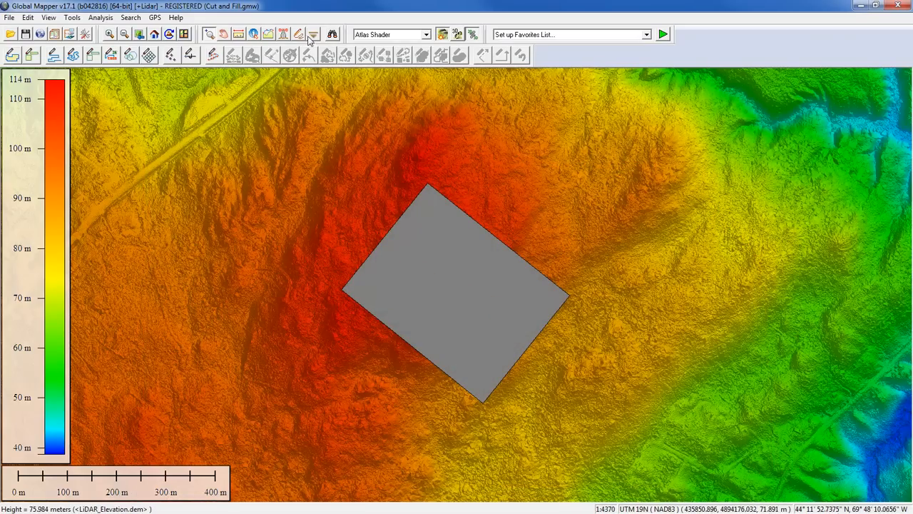
left_click(469, 268)
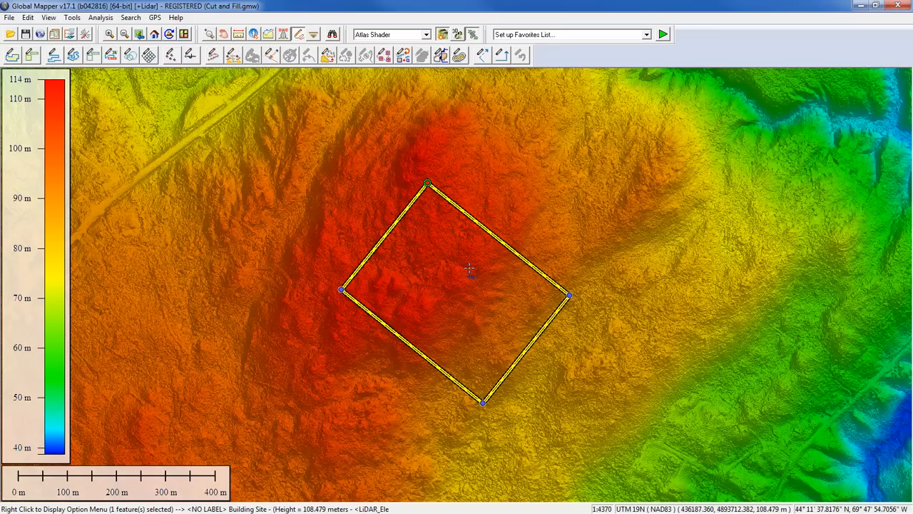
double_click(470, 269)
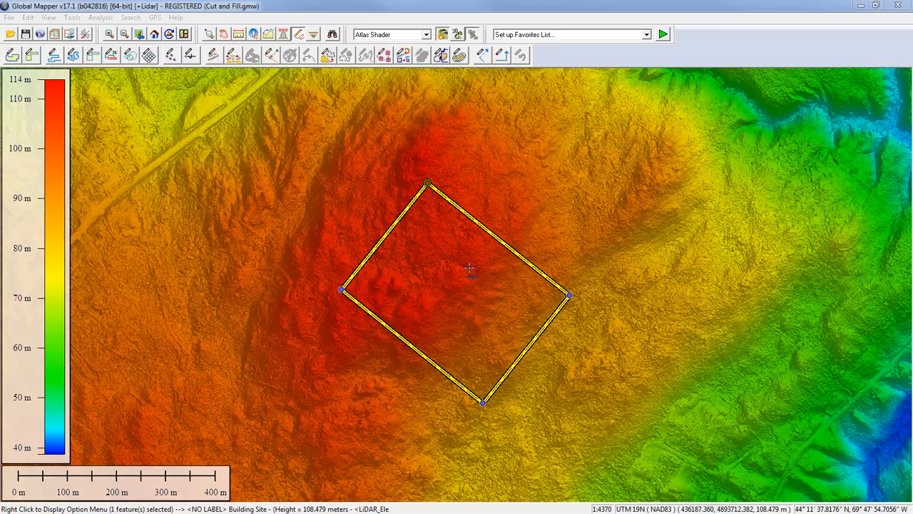
right_click(633, 177)
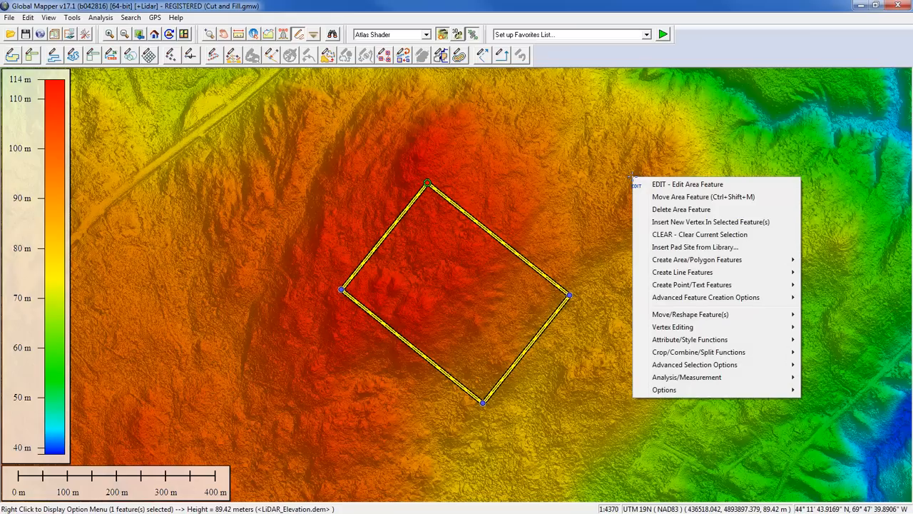
mouse_move(678, 298)
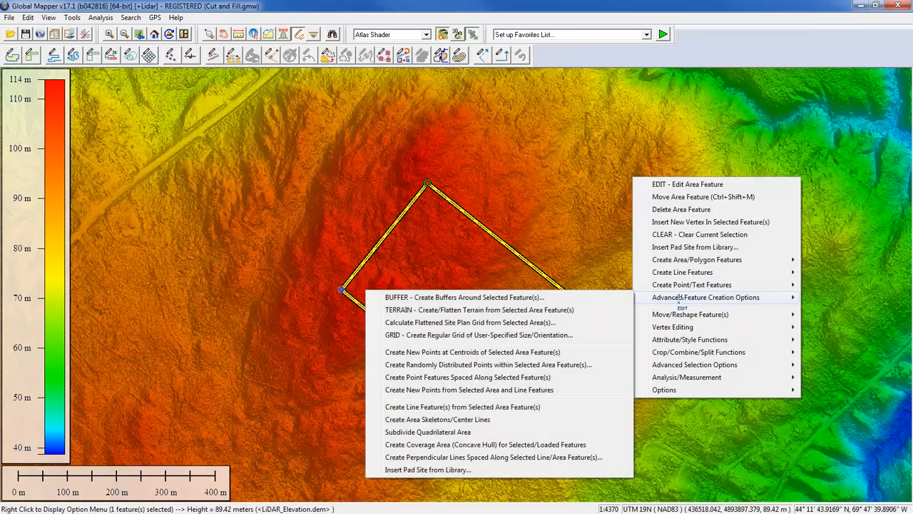
left_click(428, 323)
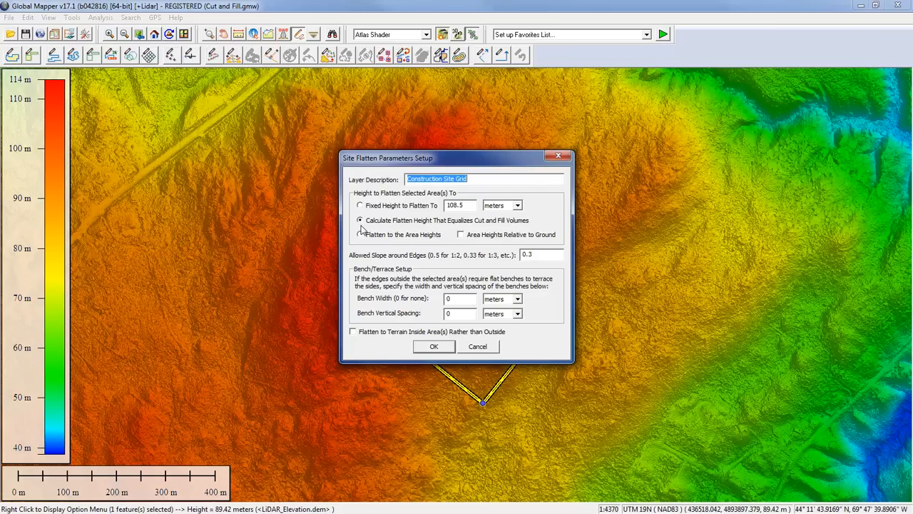
Calculate the Construction Site Grid at the flatten height that equalizes cut and fill volumes, with an allowed edge slope of 0.3
left_click_drag(408, 158, 637, 170)
left_click(589, 217)
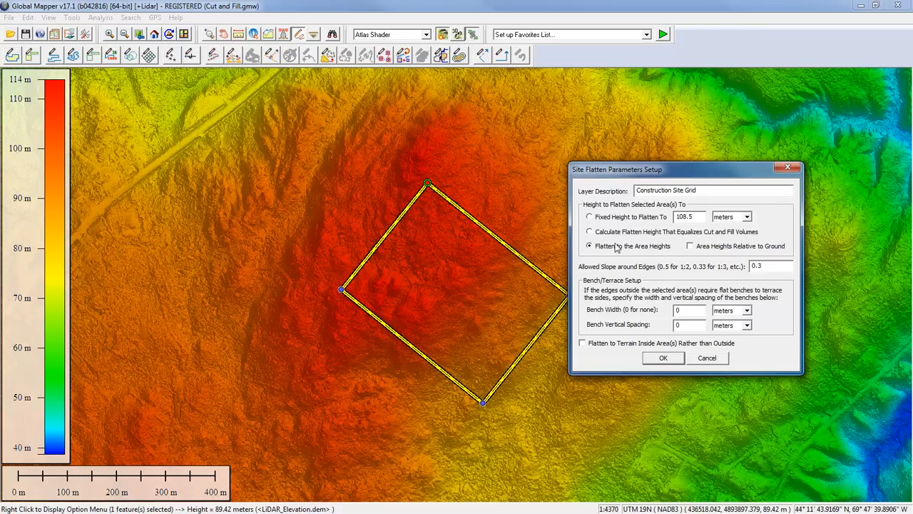
left_click(589, 231)
left_click_drag(767, 266, 729, 272)
left_click(761, 266)
left_click(663, 358)
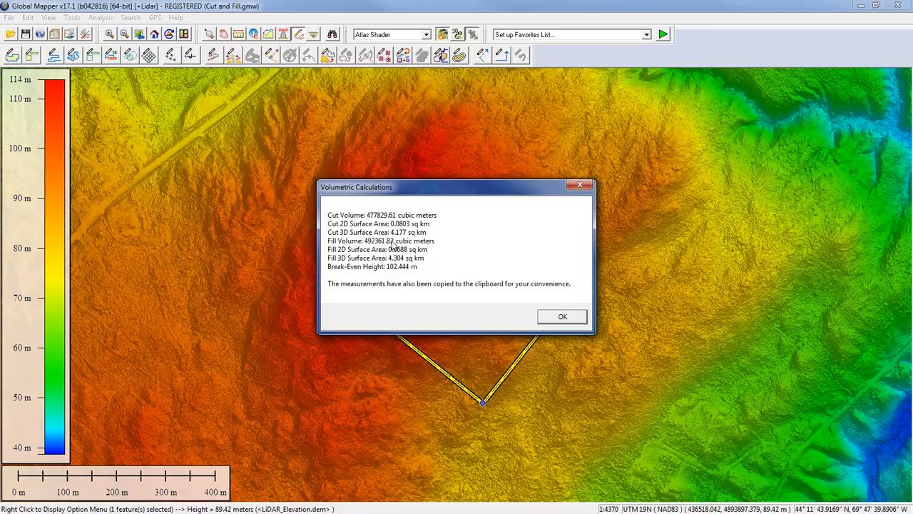
Review the cut and fill volume results for the building site and accept them to add the flattened grid to the map
left_click_drag(457, 187, 455, 211)
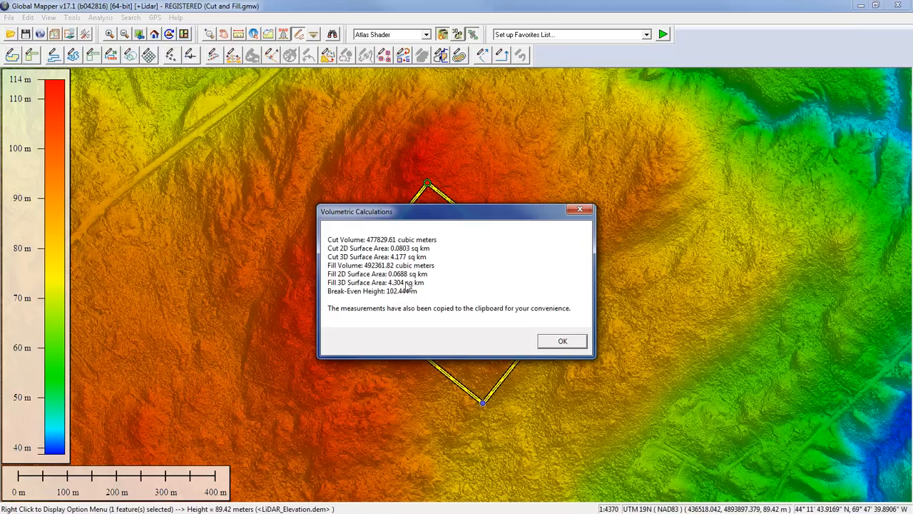
left_click_drag(444, 214, 451, 273)
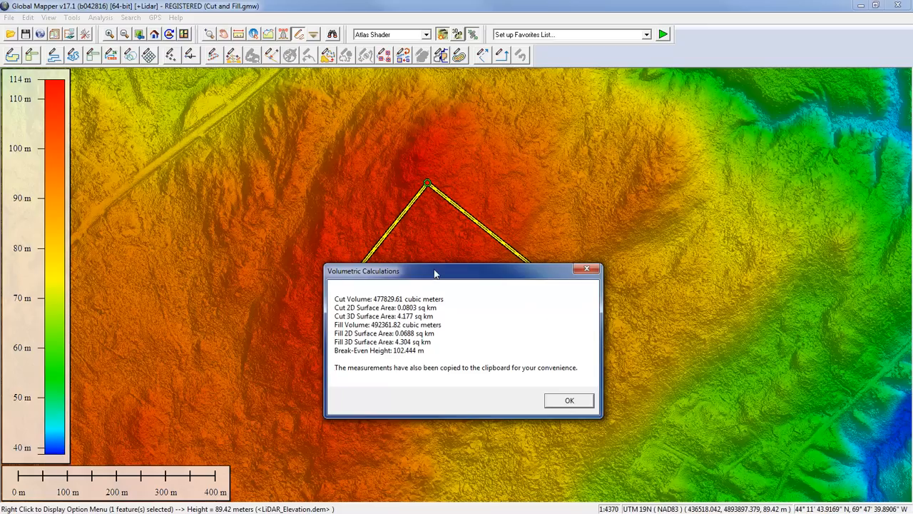
left_click_drag(435, 273, 503, 241)
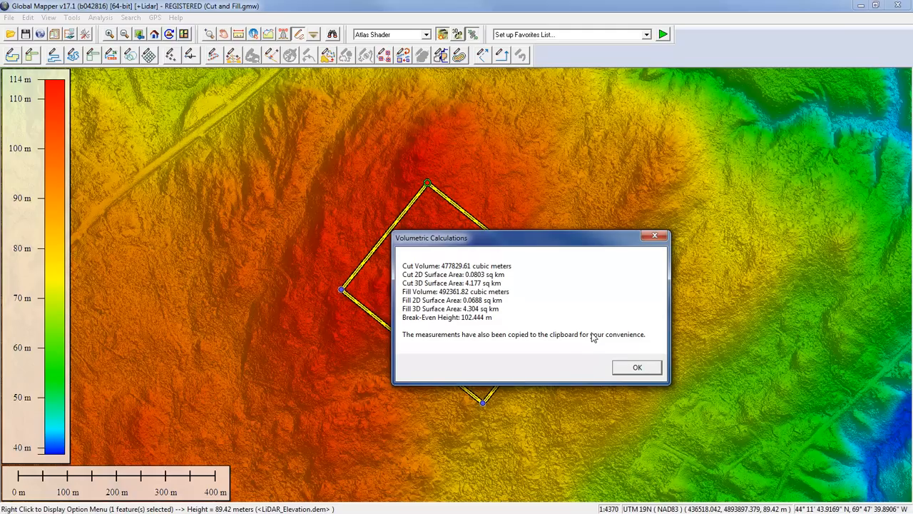
left_click(637, 368)
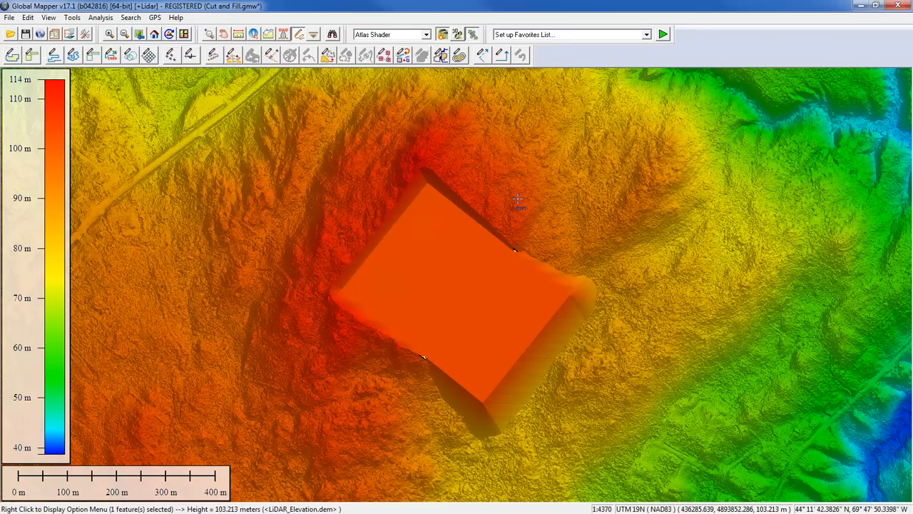
Examine the flattened building site and its sloped edges in the 3D view from several angles
left_click(457, 35)
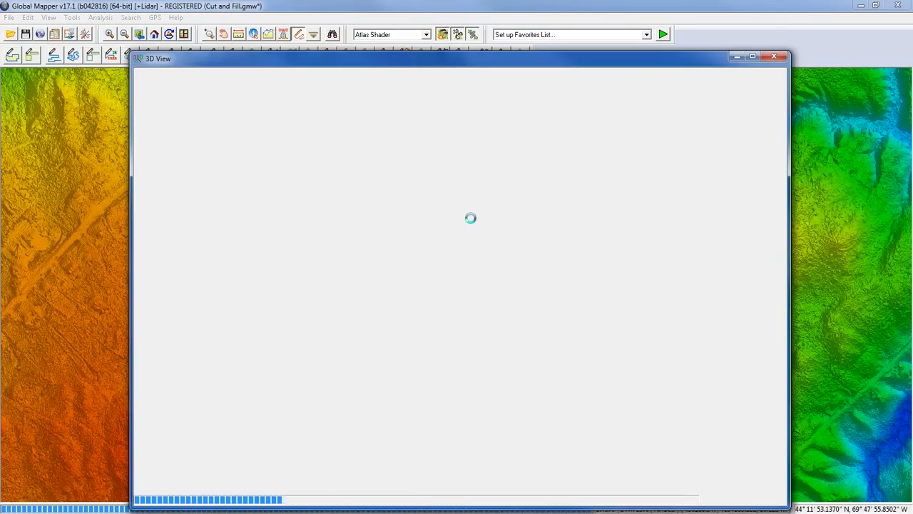
scroll(479, 269, "up", 3)
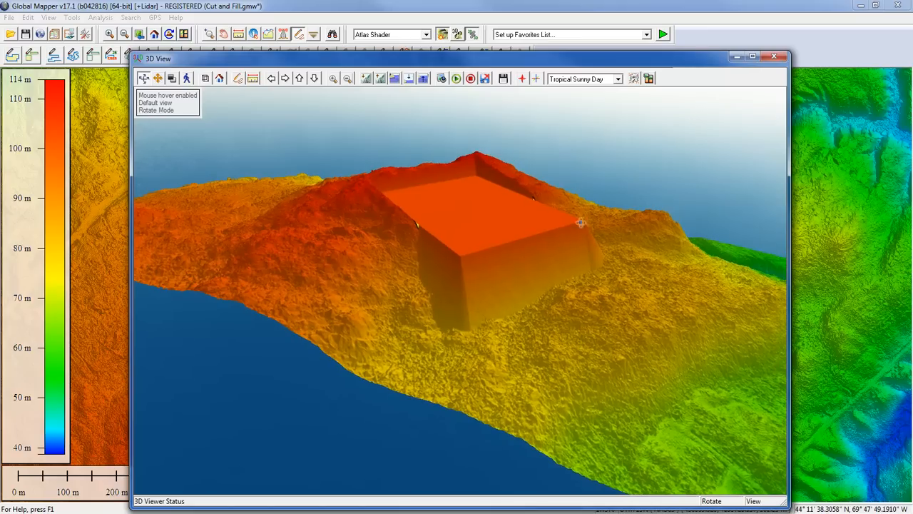
left_click_drag(551, 286, 685, 259)
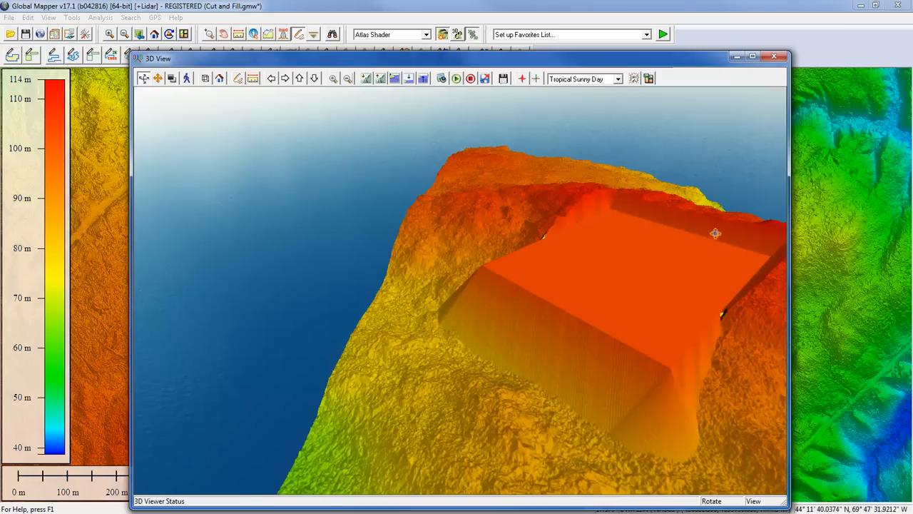
Inspect the flattened site's edge slopes from another angle in the 3D view
mouse_move(577, 281)
left_mouse_down()
mouse_move(597, 285)
mouse_move(581, 263)
left_mouse_up()
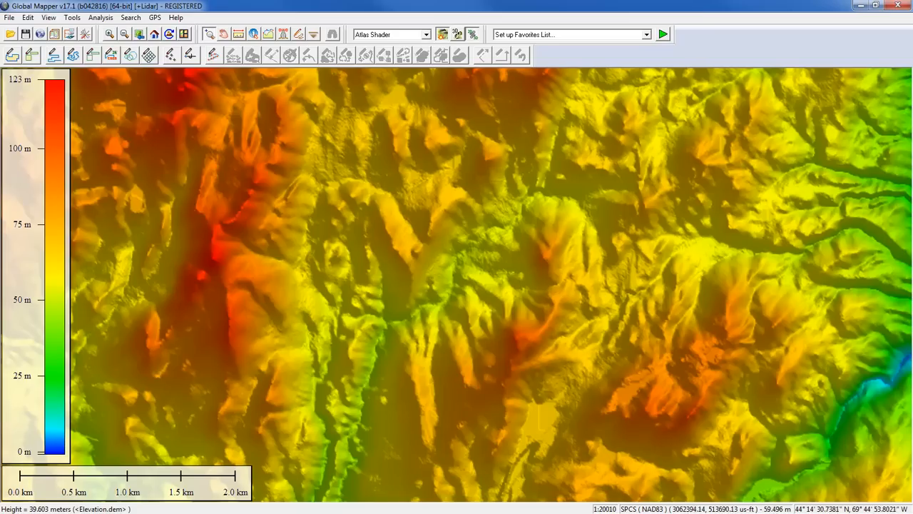
Open contour generation from the terrain grid and set the layer description to 5-METER CONTOURS
left_click(102, 18)
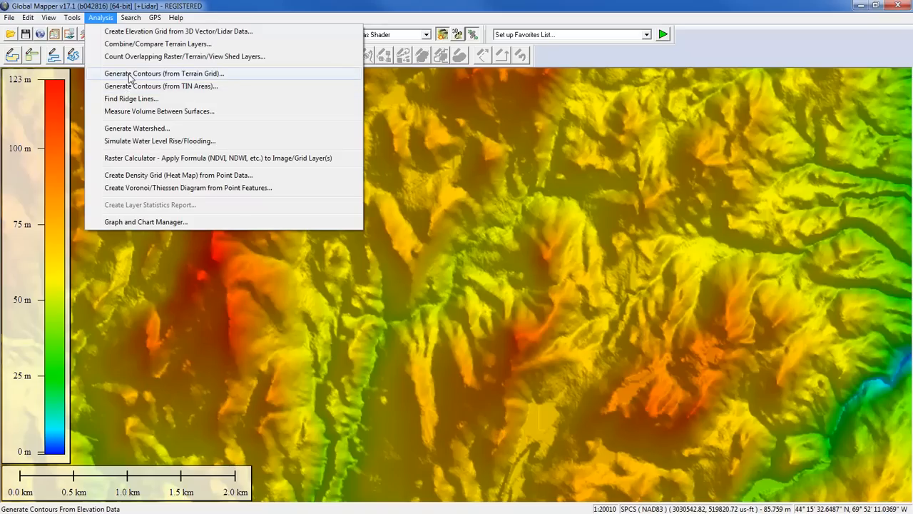
left_click(130, 76)
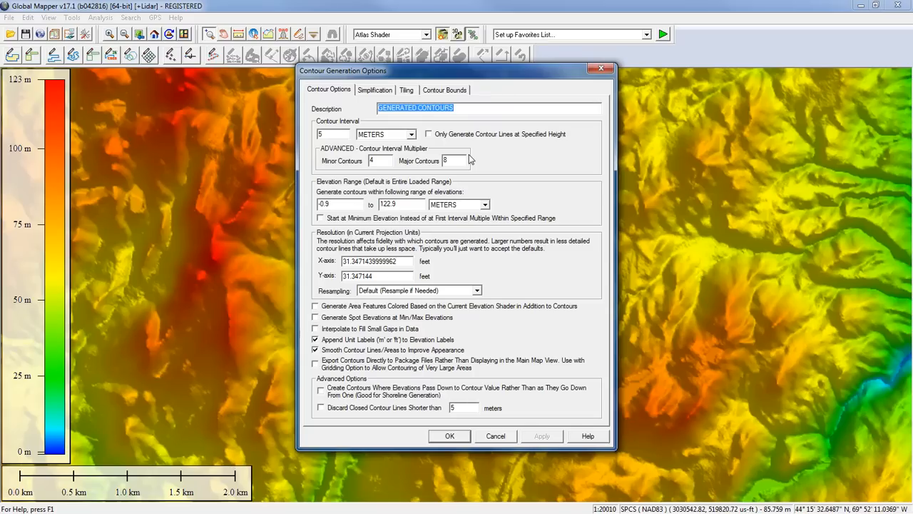
left_click(473, 110)
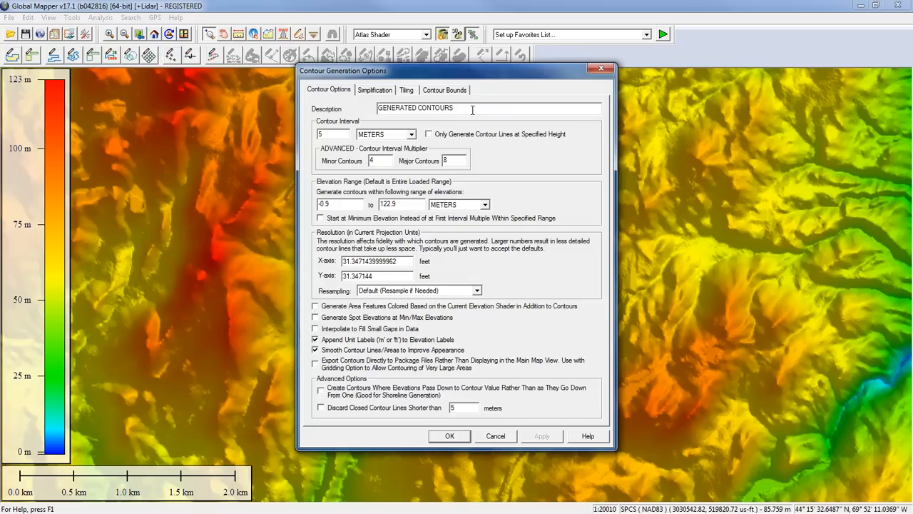
left_click(332, 134)
left_click_drag(463, 108, 368, 114)
left_click(416, 108)
type("5-METER")
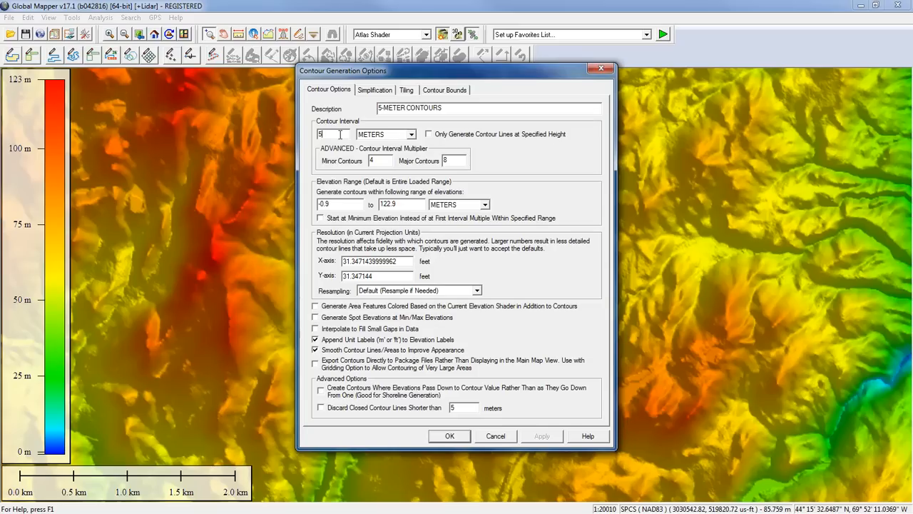
Generate the contours at a 5-meter interval, limited to all data visible on screen
left_click_drag(326, 135, 318, 136)
left_click(338, 139)
left_click(462, 159)
left_click(317, 307)
left_click(317, 317)
left_click(444, 90)
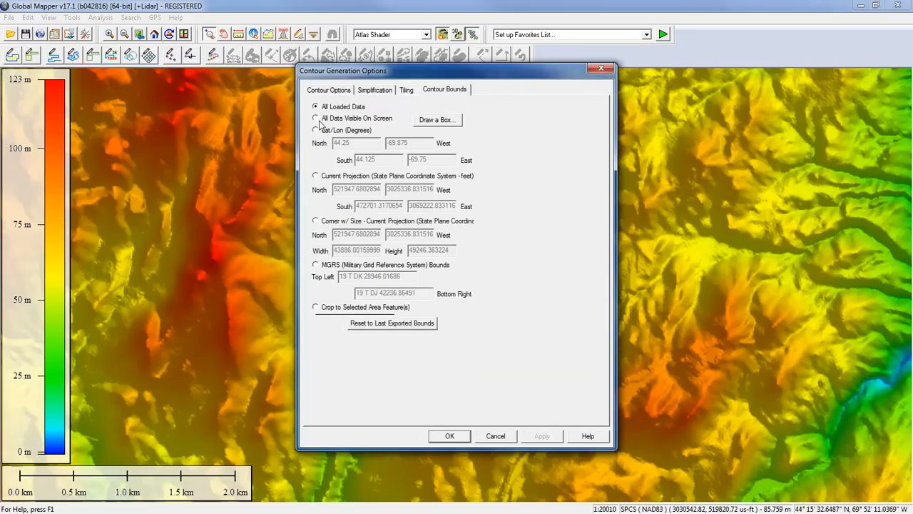
left_click(317, 119)
left_click(449, 436)
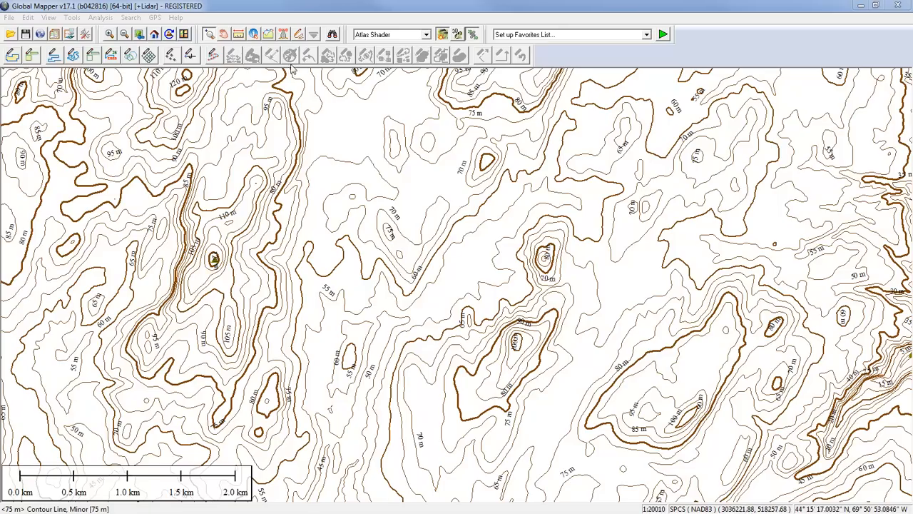
Pick the minor 65 m contour line in the upper middle of the map as a vector feature
left_click(298, 34)
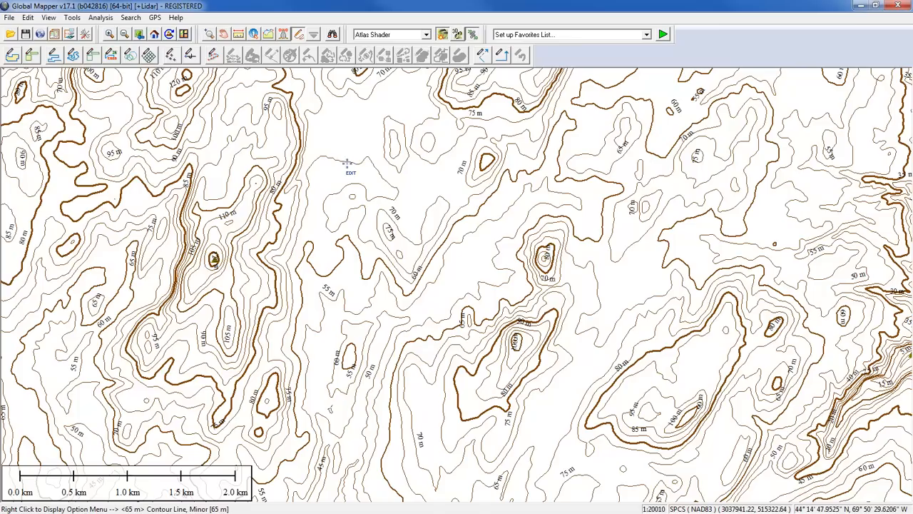
left_click(348, 161)
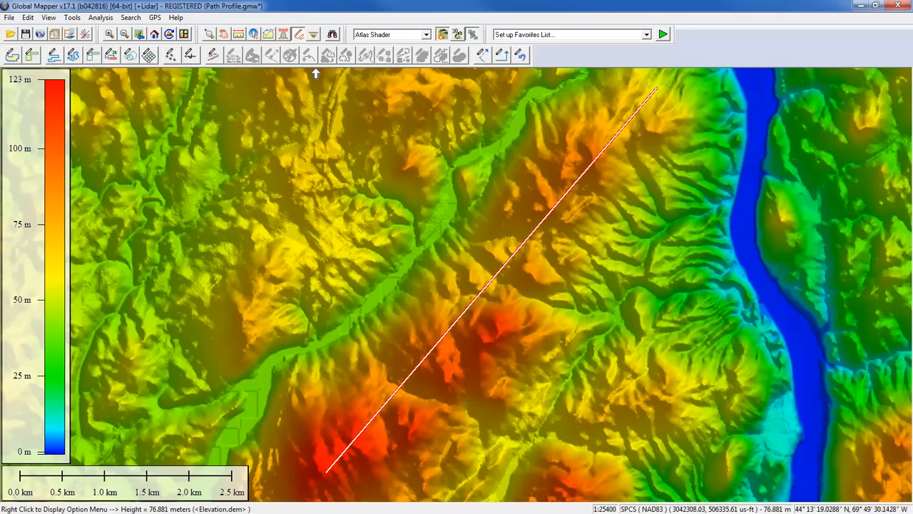
Select the existing diagonal line across the hills and generate a path profile along it
left_click(269, 36)
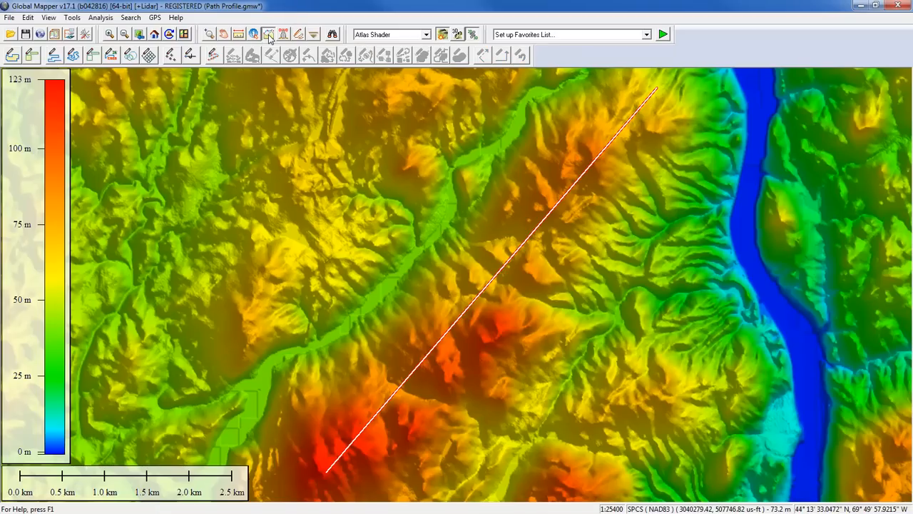
left_click(269, 36)
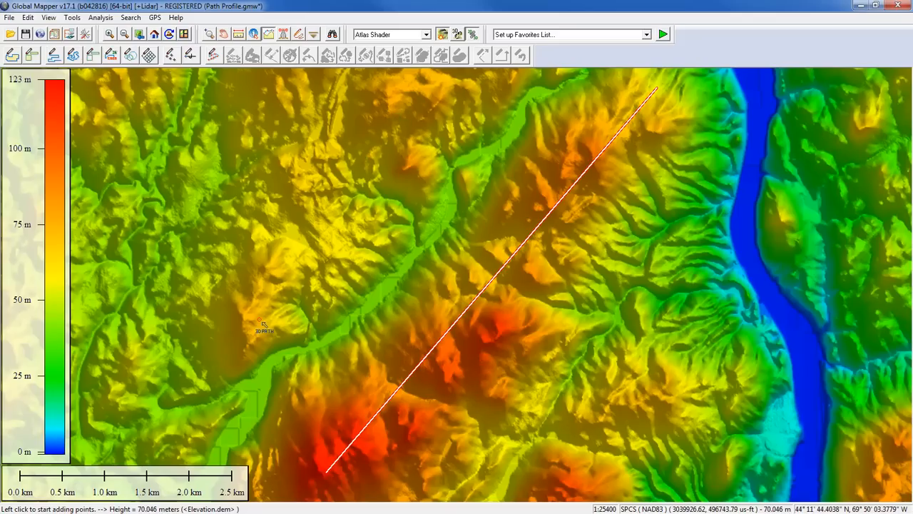
left_click(298, 34)
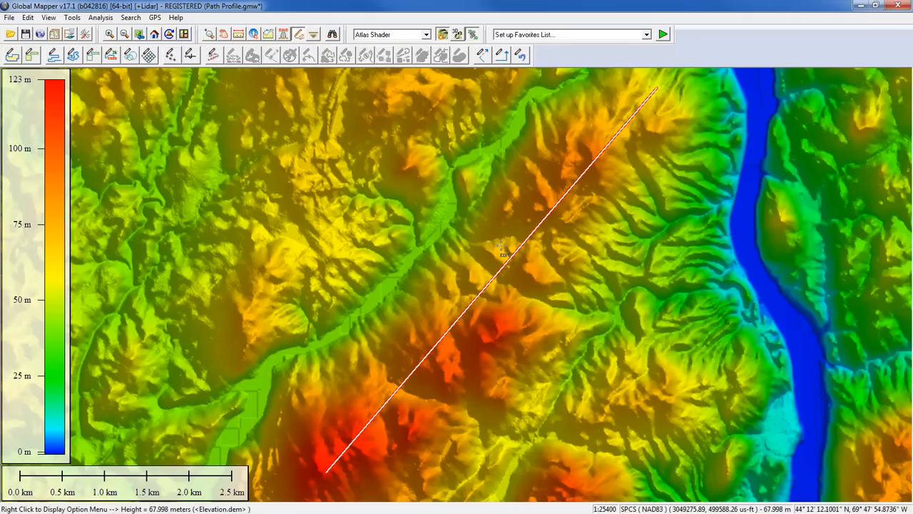
left_click(510, 259)
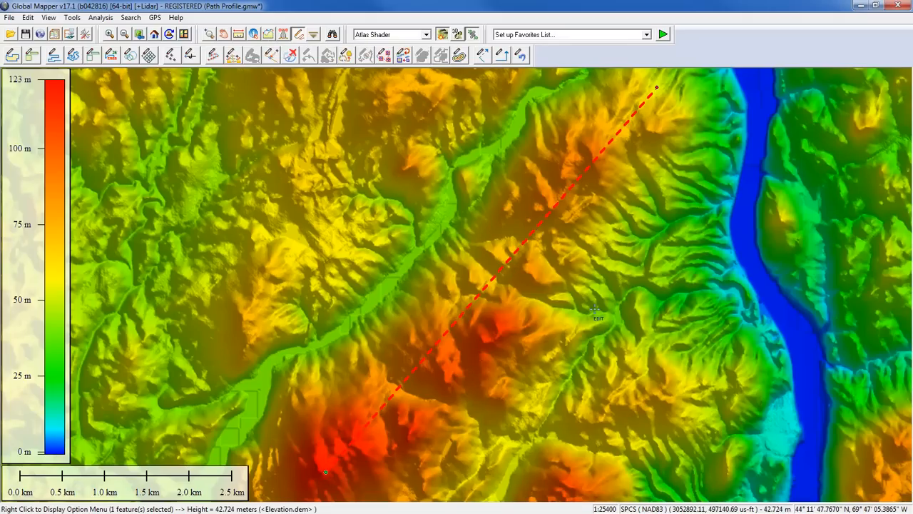
right_click(602, 249)
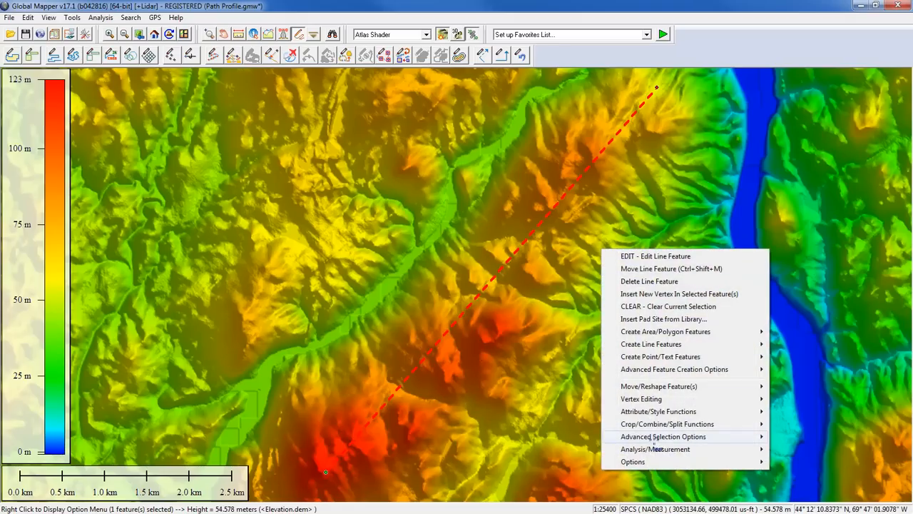
mouse_move(653, 452)
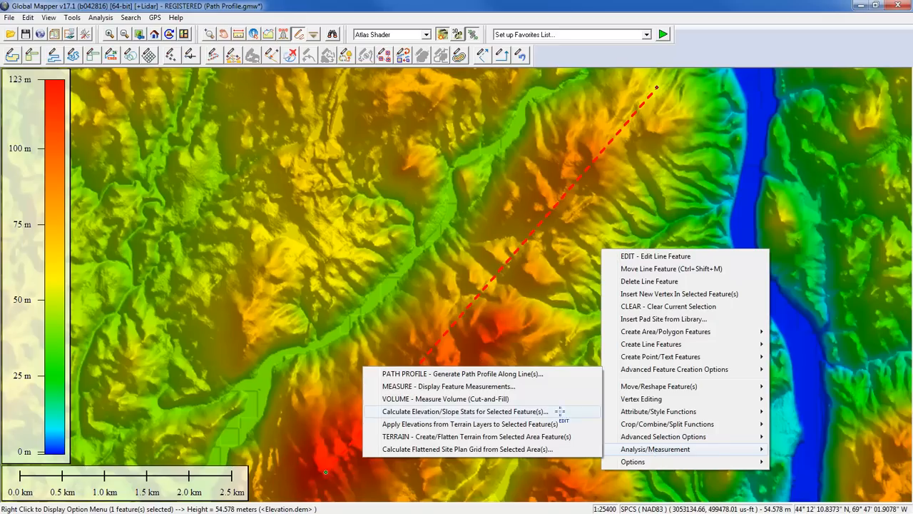
left_click(526, 376)
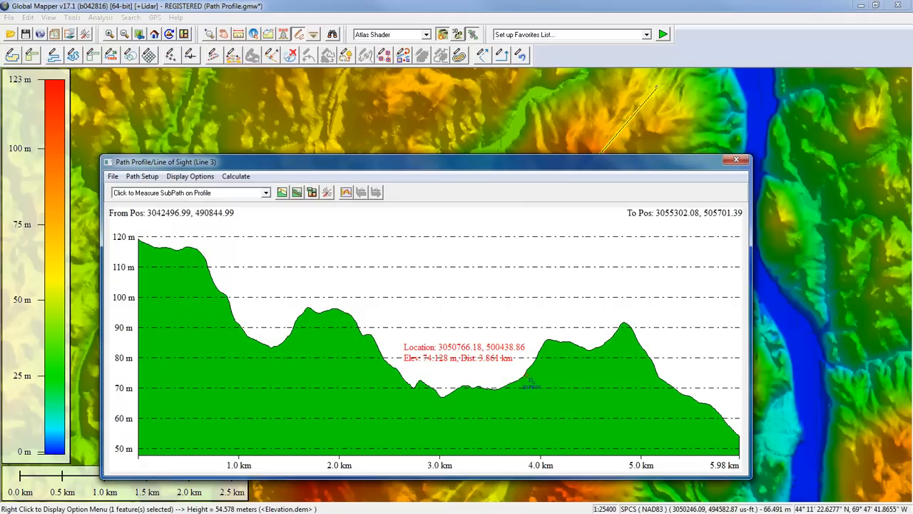
Dock the path profile at the bottom of the main map window and give the map view slightly more height
left_click_drag(518, 169, 544, 133)
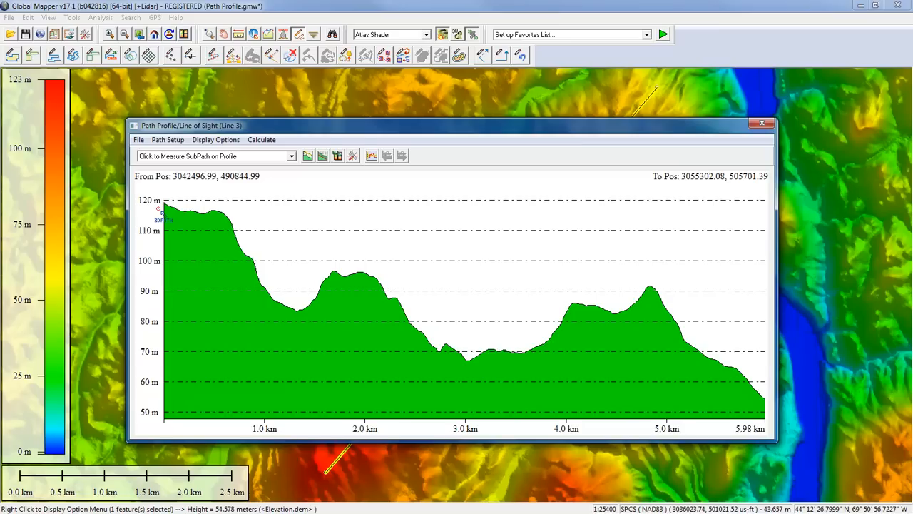
left_click_drag(431, 133, 457, 142)
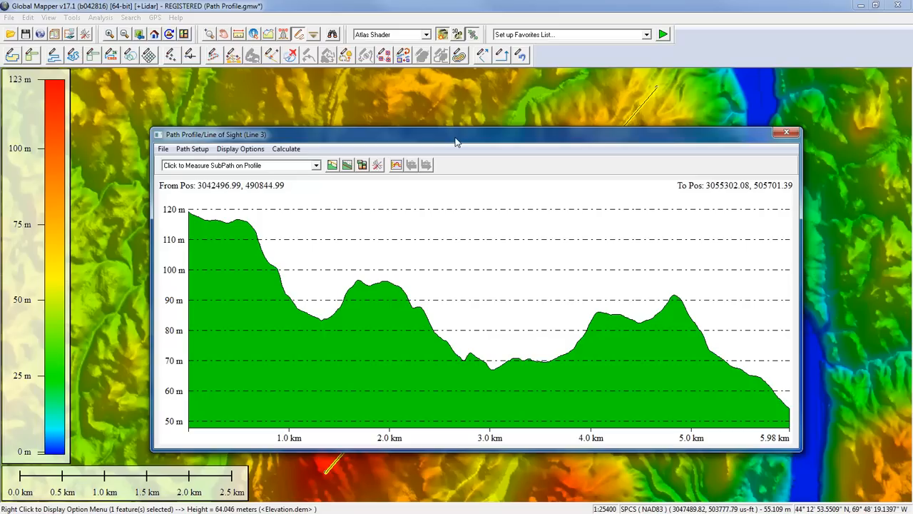
left_click(363, 166)
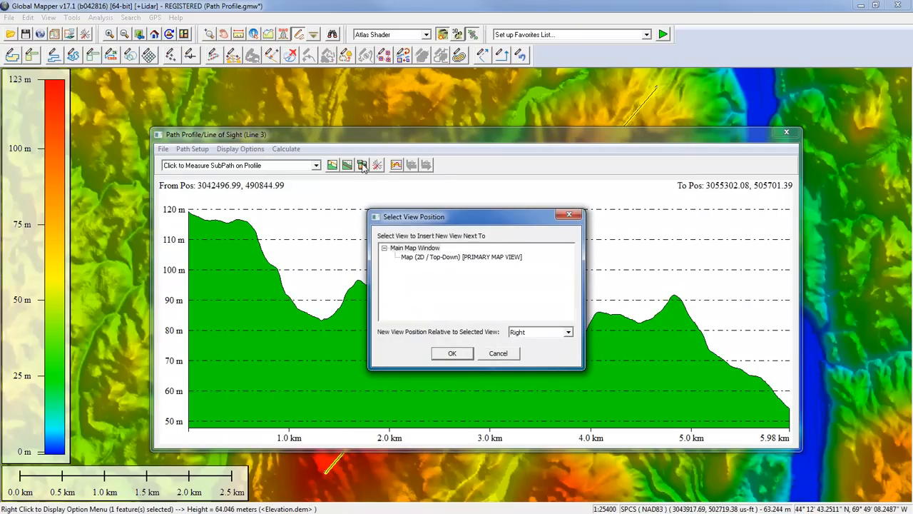
left_click(529, 334)
left_click(520, 343)
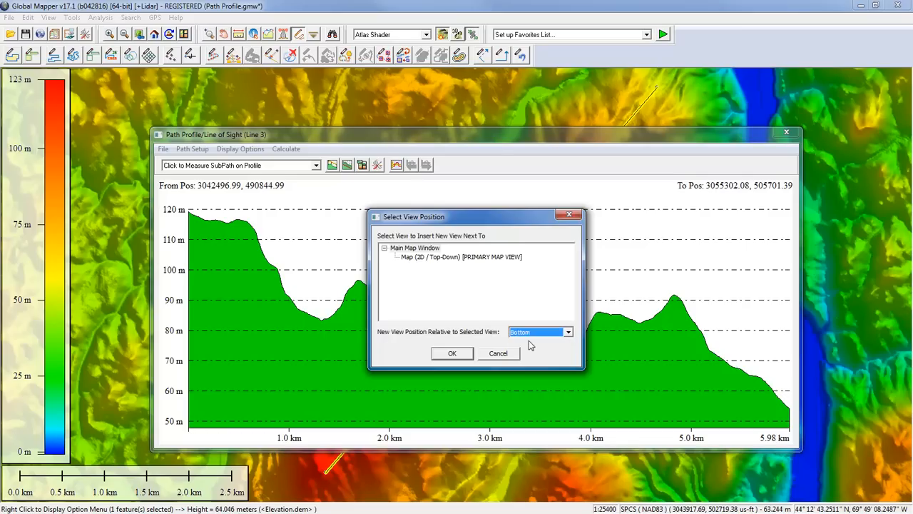
left_click(463, 354)
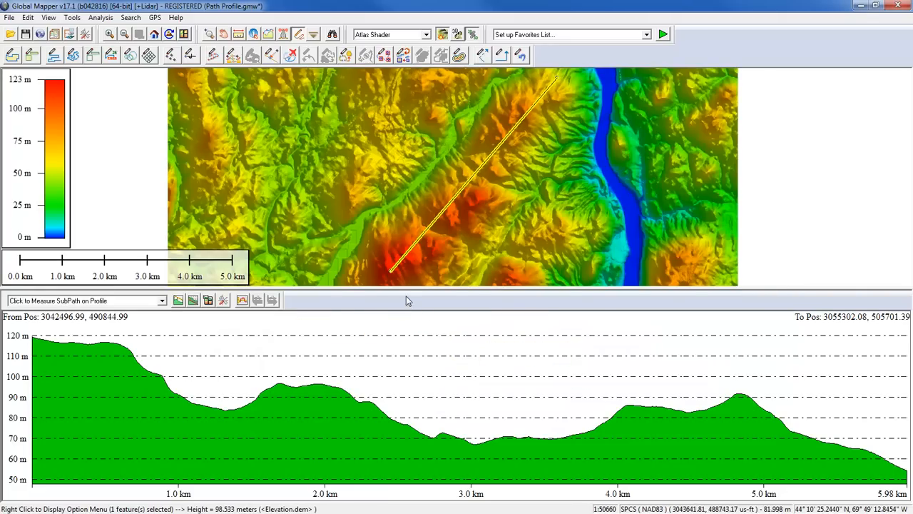
left_click_drag(406, 288, 406, 309)
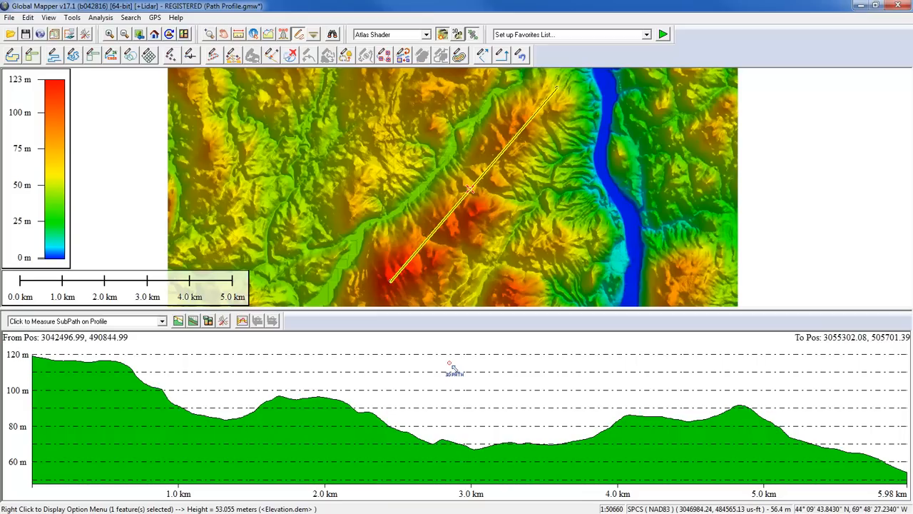
Set up line-of-sight analysis on the profile with sight elevations from 10 m to 2 m above ground, ignoring earth curvature
left_click(178, 321)
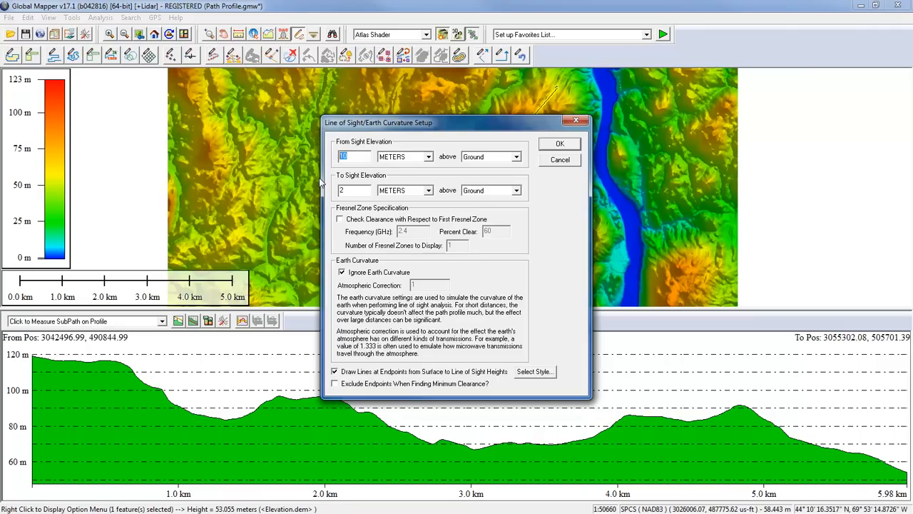
left_click(357, 157)
left_click(557, 145)
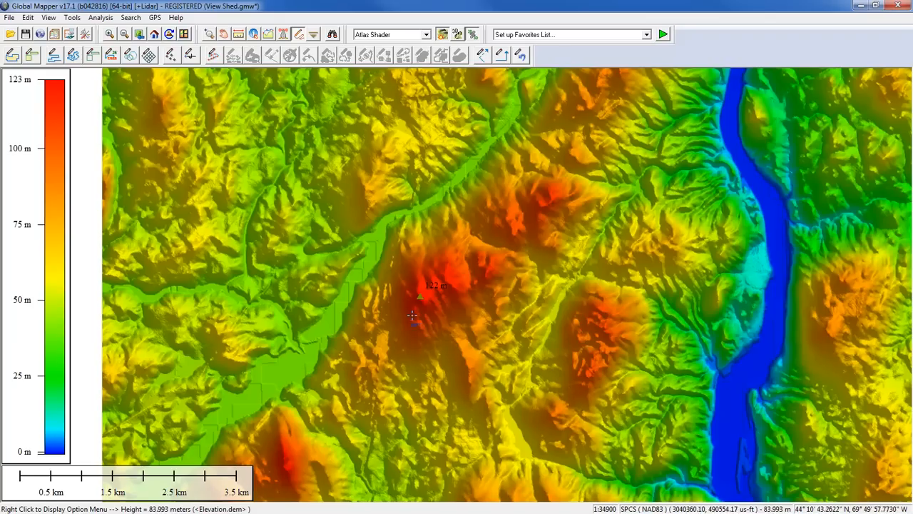
Select the 122 m hilltop point and start a view shed analysis at the selected point
left_click(299, 36)
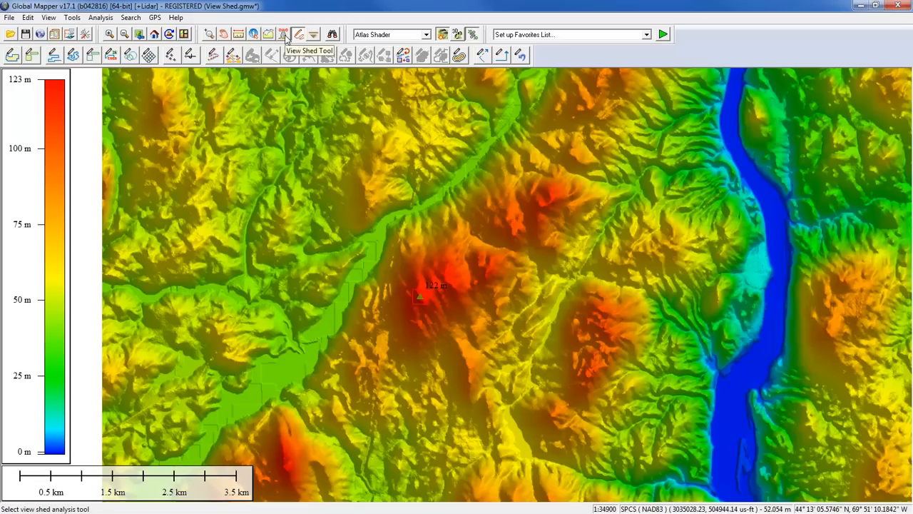
left_click(285, 37)
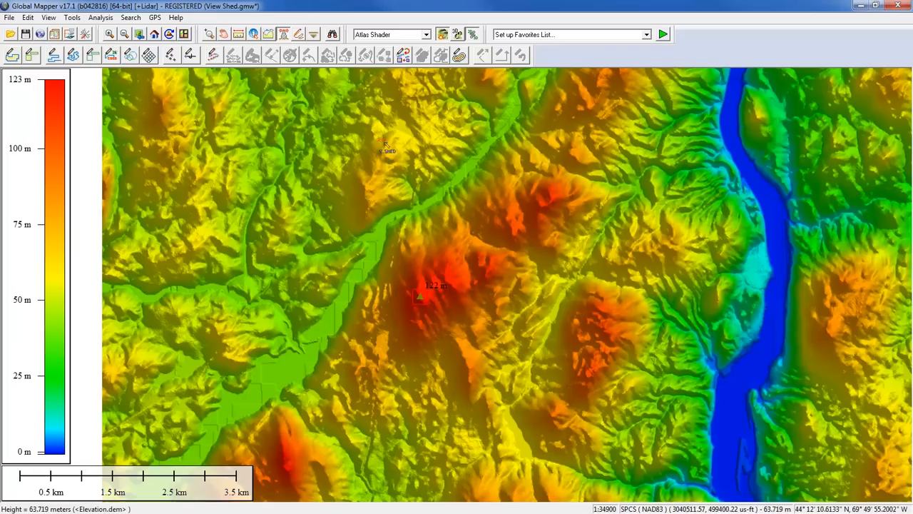
left_click(583, 187)
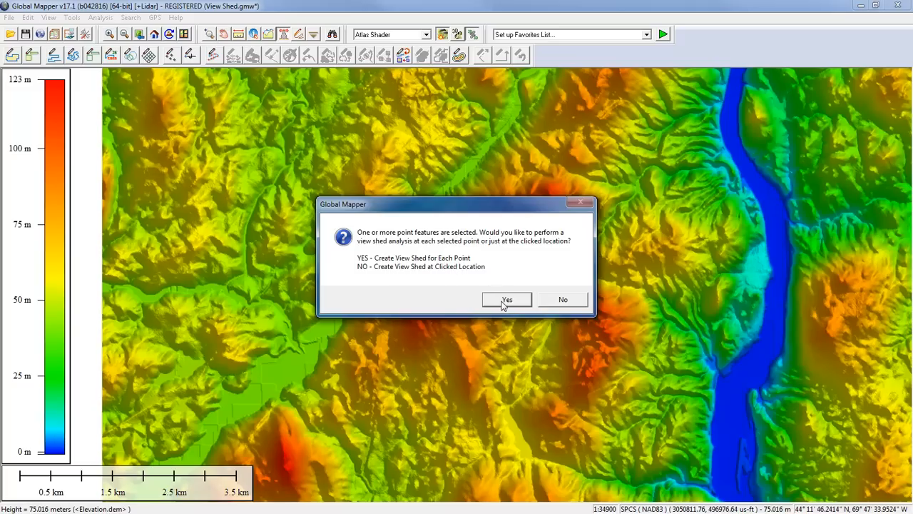
left_click_drag(451, 211, 644, 149)
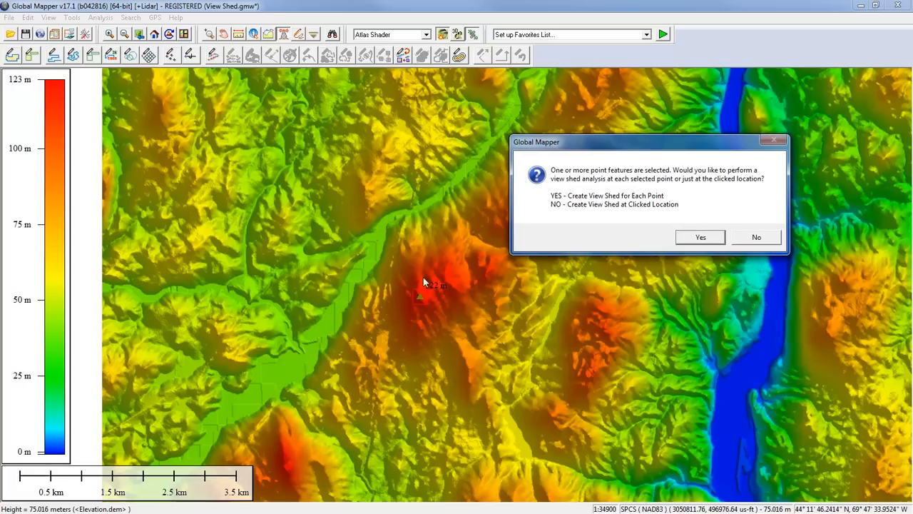
left_click(697, 237)
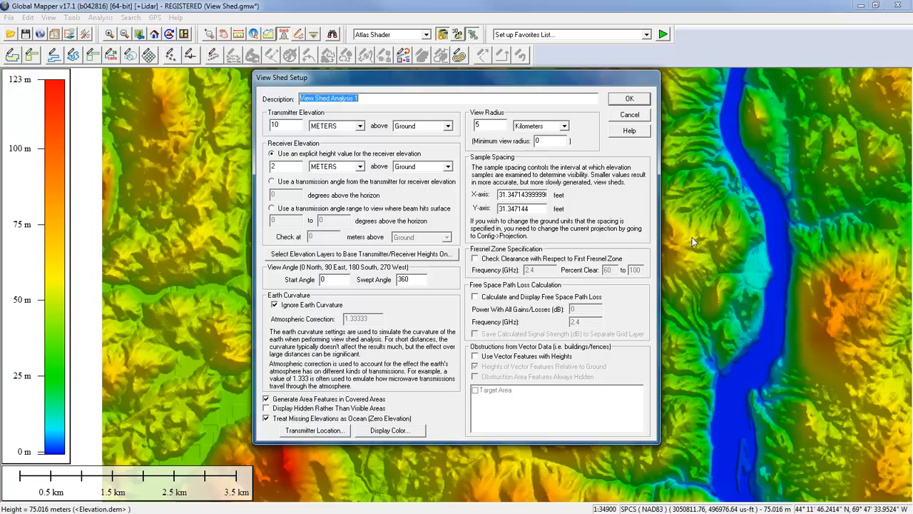
Generate the view shed with a 10 m transmitter, 2 m receiver, 360-degree swept angle and 5 km view radius
left_click(284, 125)
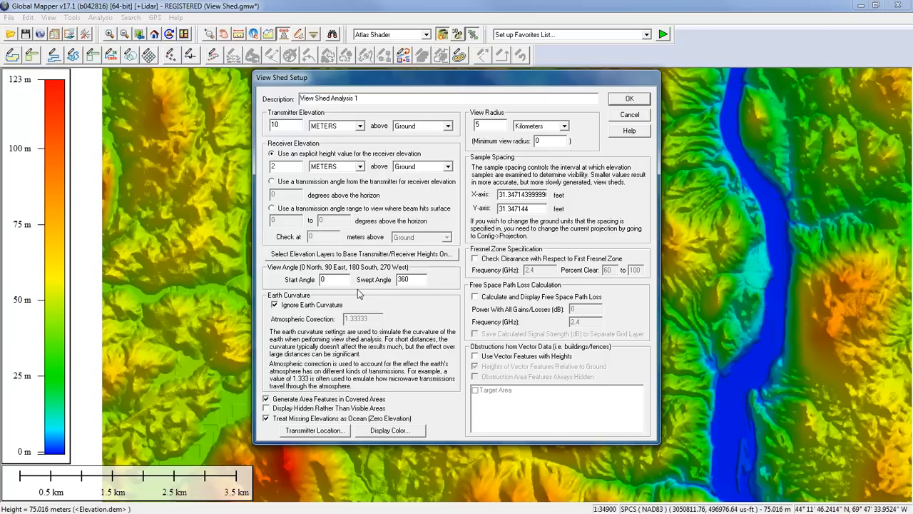
double_click(322, 279)
left_click(417, 280)
left_click(544, 141)
left_click(625, 101)
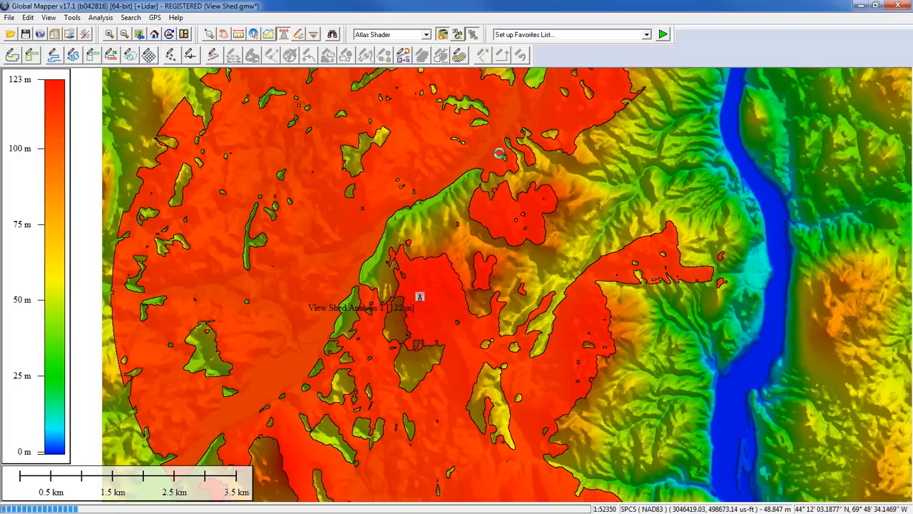
scroll(499, 153, "down", 1)
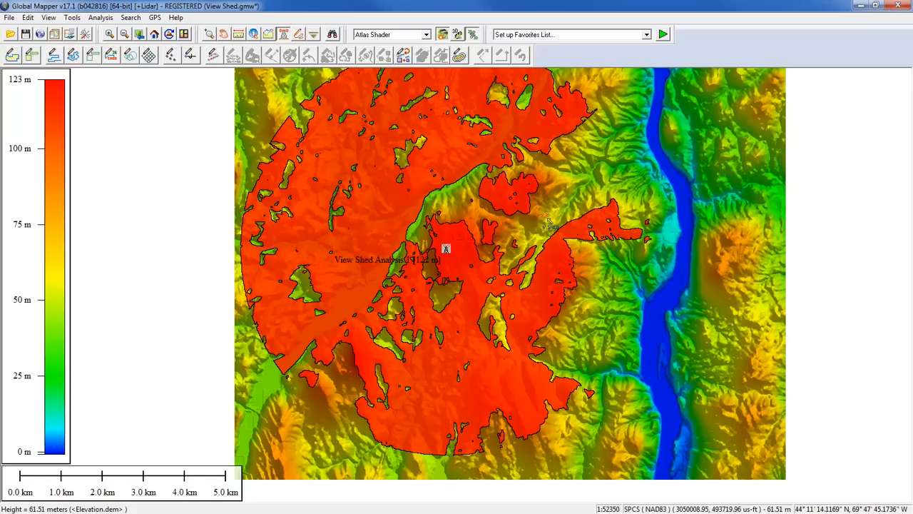
Select the Flow From Point feature on the hilltop and open the watershed generation options
left_click(299, 34)
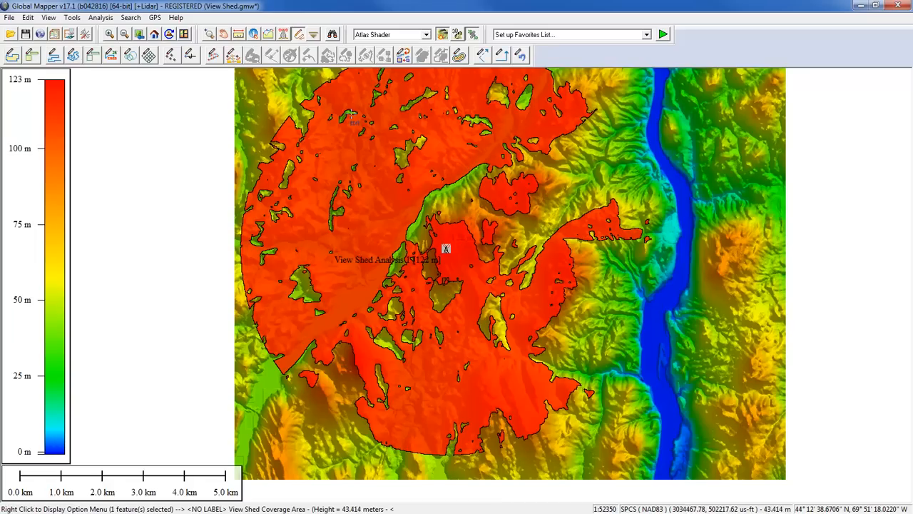
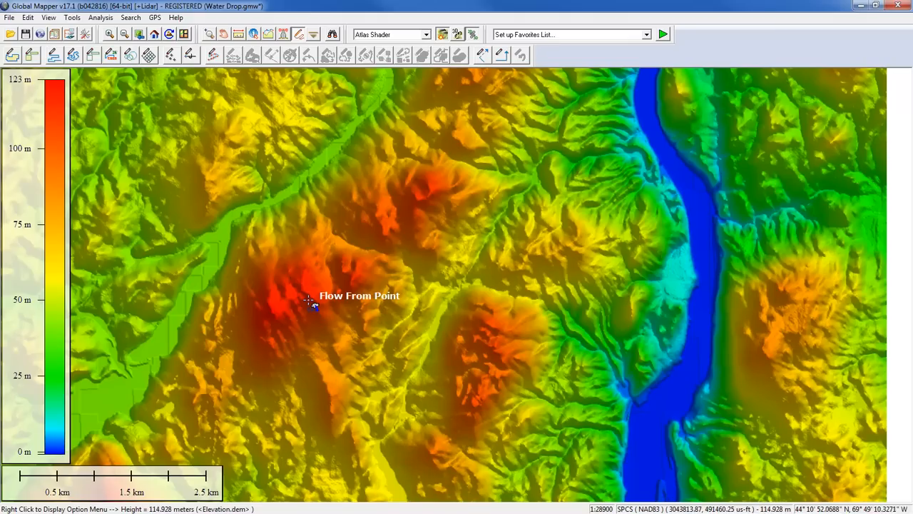
left_click(316, 306)
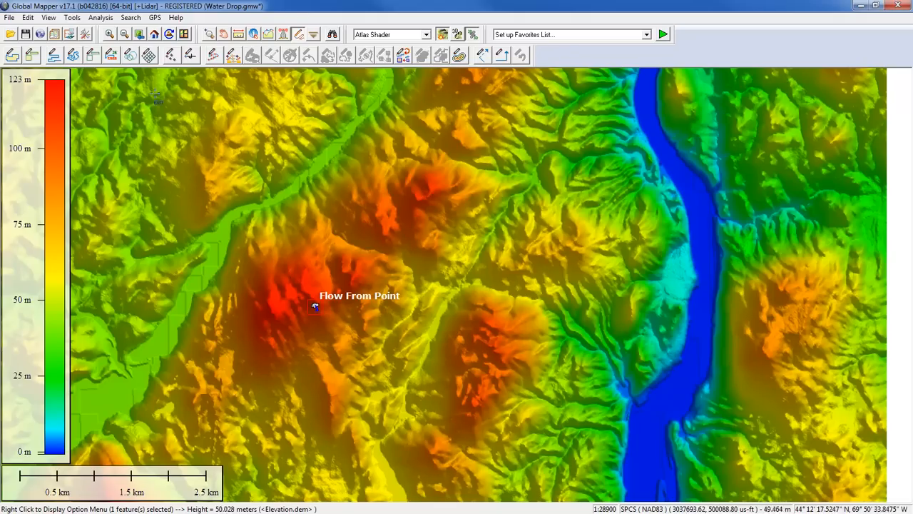
left_click(100, 20)
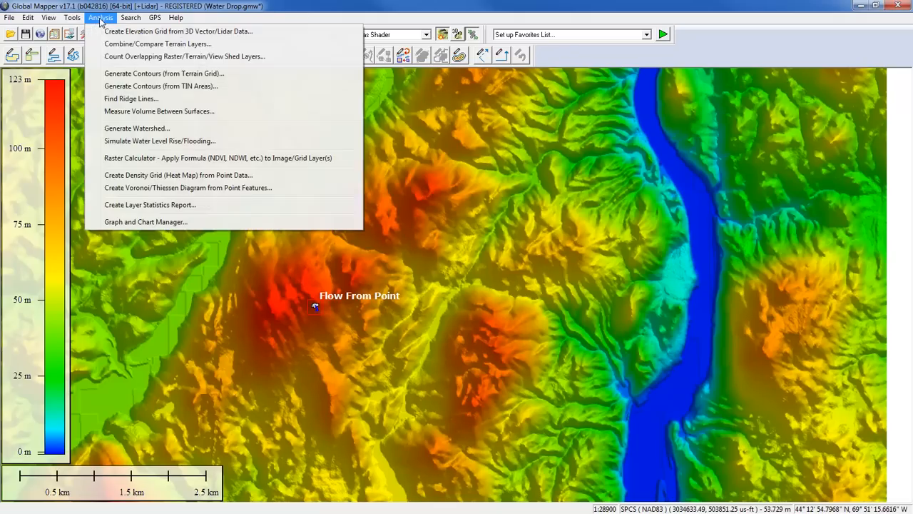
left_click(135, 129)
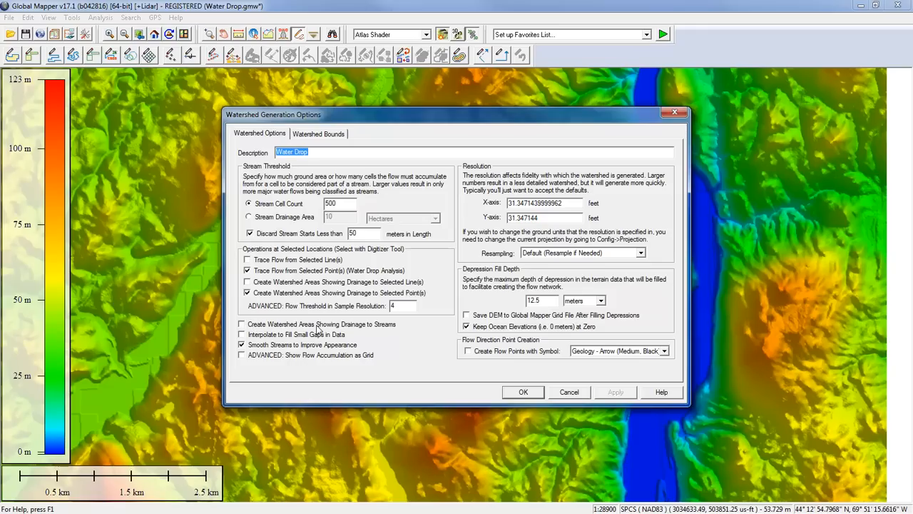
Generate the water drop analysis from the selected point, bounded to all data visible on screen
left_click(339, 204)
left_click(321, 136)
left_click(242, 162)
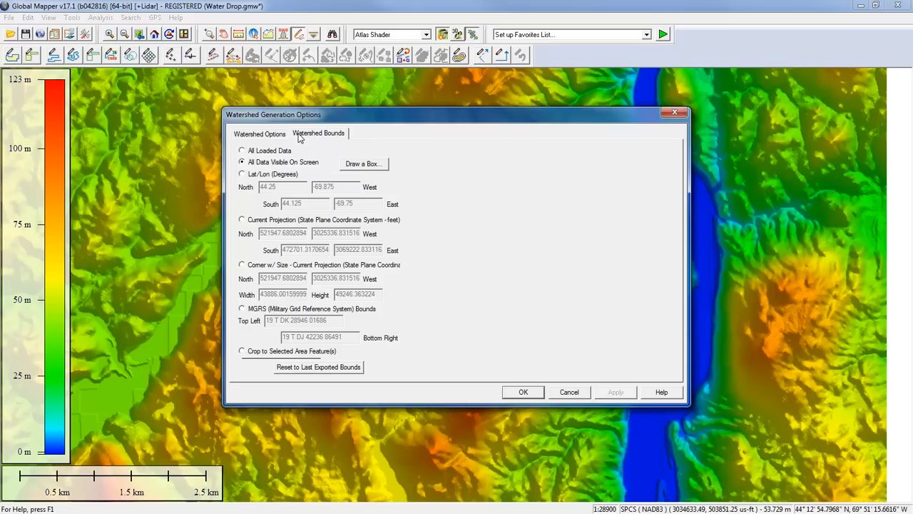
left_click(524, 393)
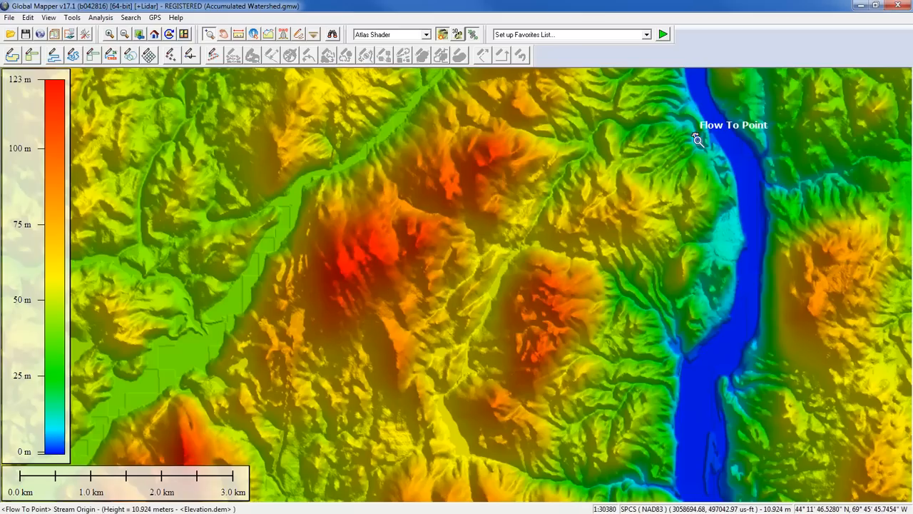
Select the Flow To Point feature beside the river and open the watershed generation options
key("alt+d")
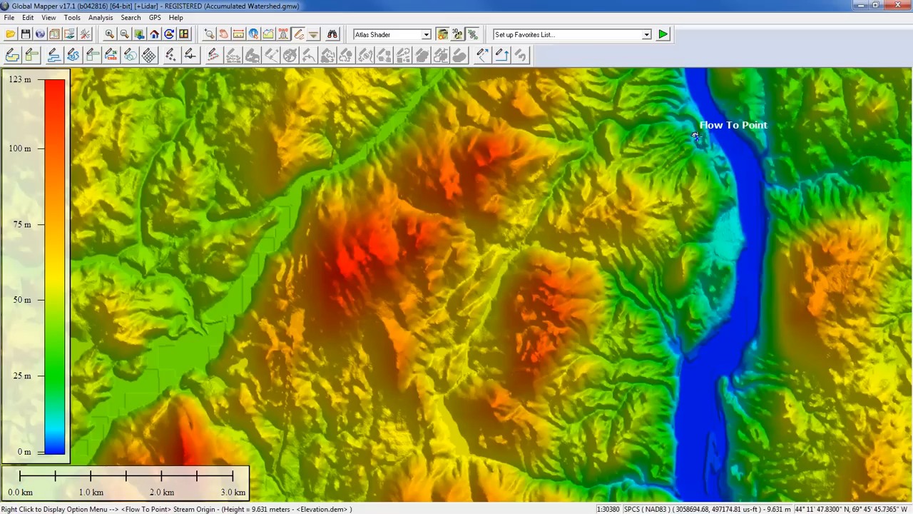
left_click(695, 135)
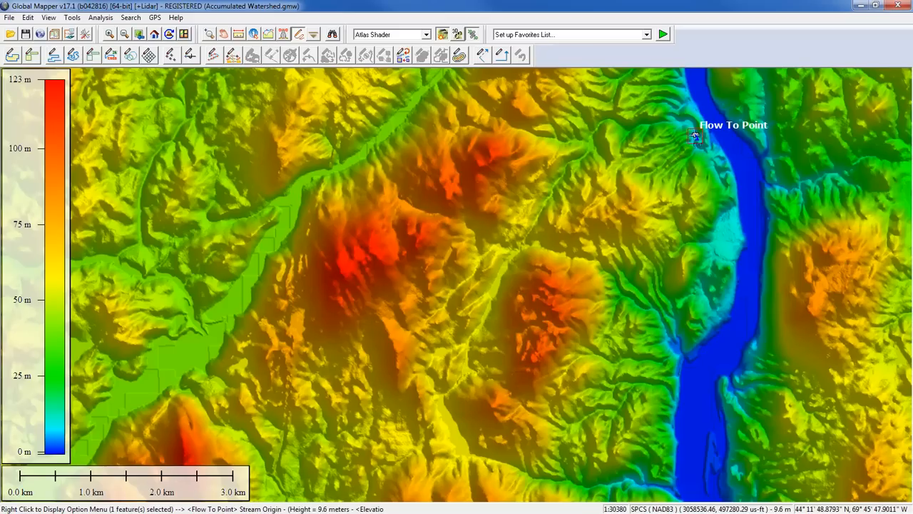
left_click(98, 18)
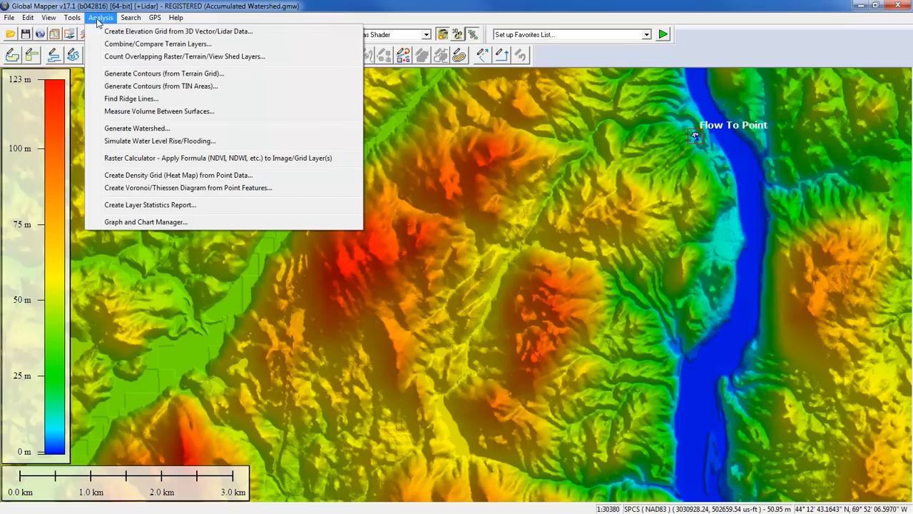
left_click(135, 129)
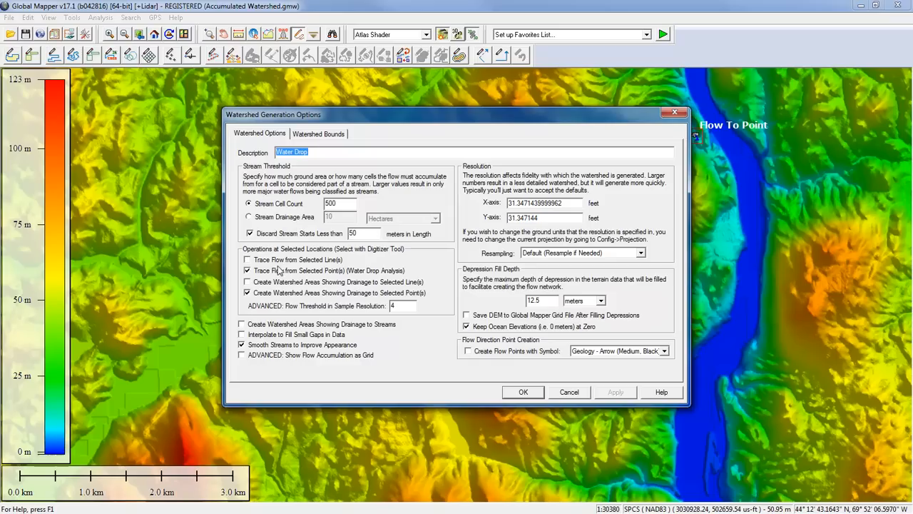
Name the analysis Watershed and disable tracing flow from selected points, moving the dialog clear of the Flow To Point
left_click(320, 152)
left_click_drag(322, 152, 267, 153)
type("Watershed")
left_click(247, 271)
left_click_drag(475, 123, 405, 138)
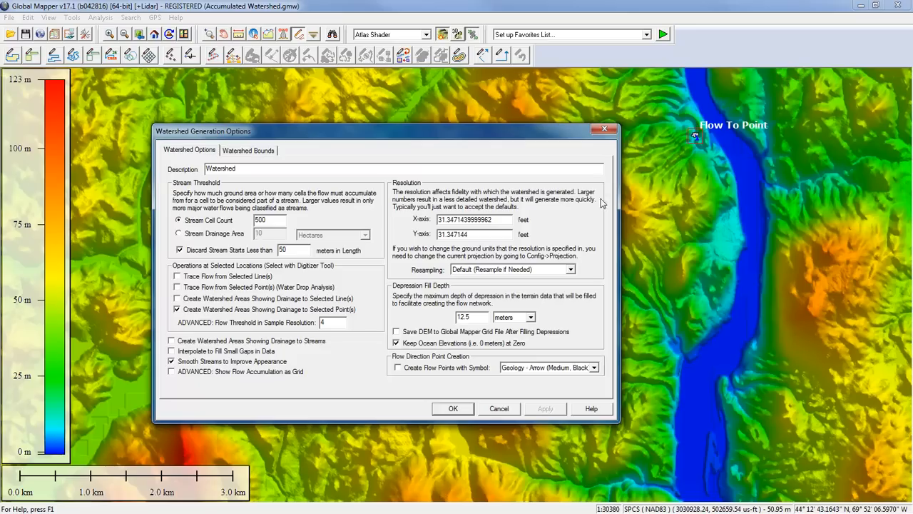
Set the advanced flow threshold in sample resolution to 4
left_click_drag(328, 322, 321, 324)
left_click_drag(327, 323, 322, 324)
left_click(334, 323)
left_click_drag(328, 323, 322, 322)
type("4")
Limit the watershed bounds to all data visible on screen and generate the watershed
left_click(261, 156)
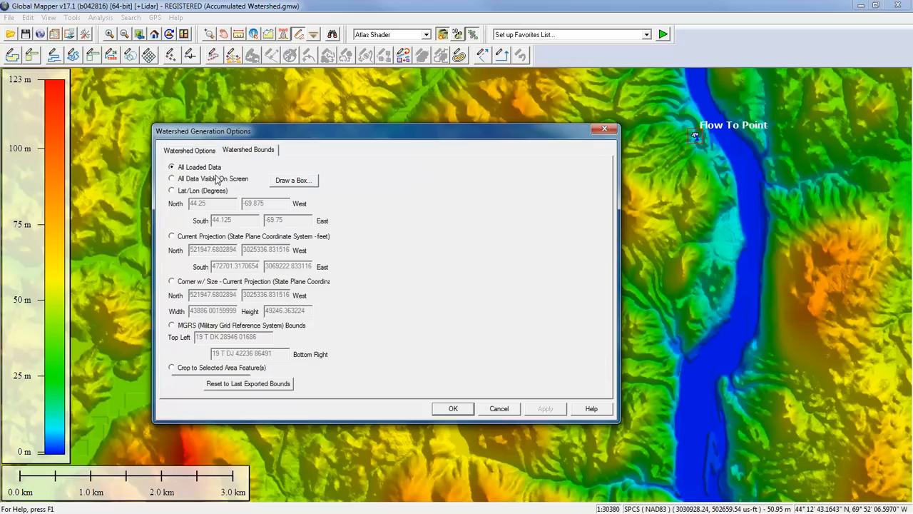
left_click(174, 180)
left_click(190, 150)
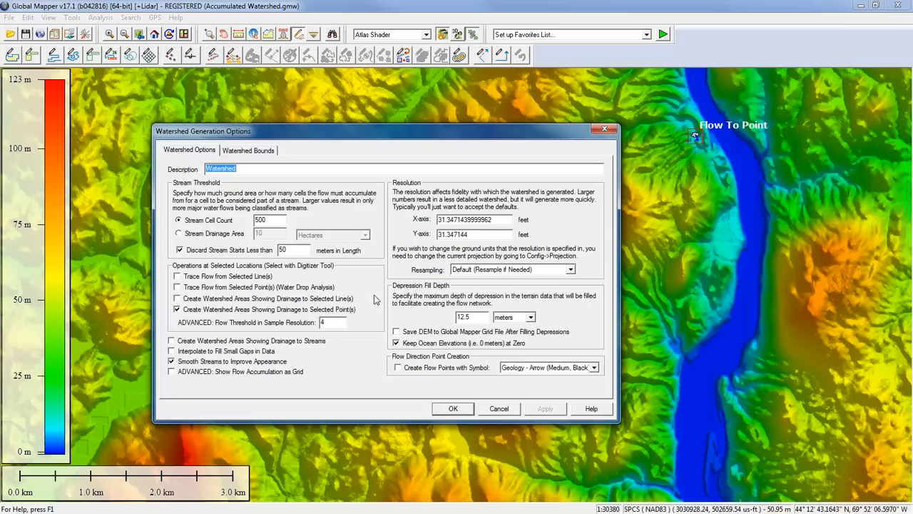
left_click(450, 411)
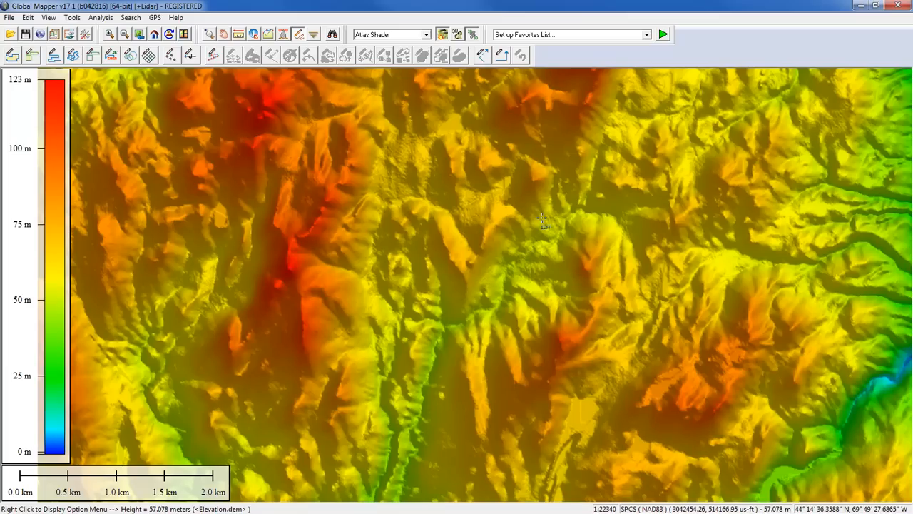
Shade the terrain with the Slope Direction Shader and switch it to the Slope Shader
left_click(376, 40)
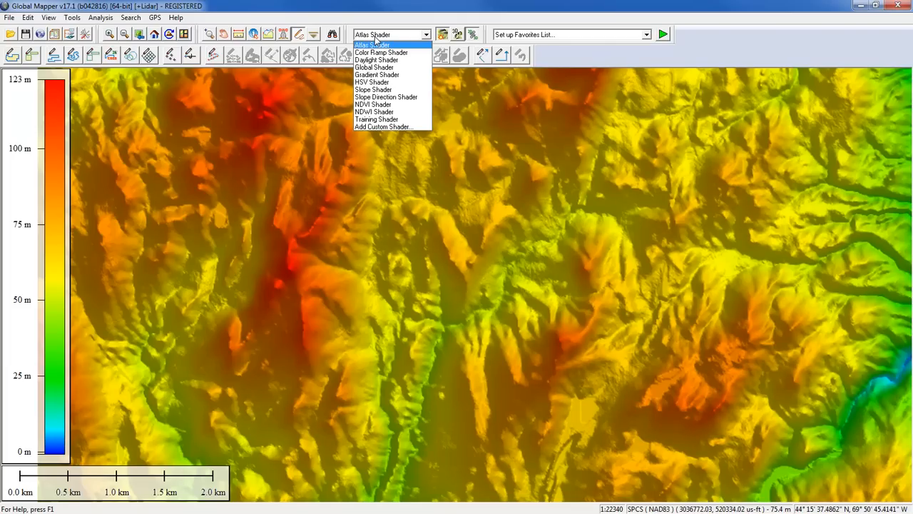
left_click(375, 40)
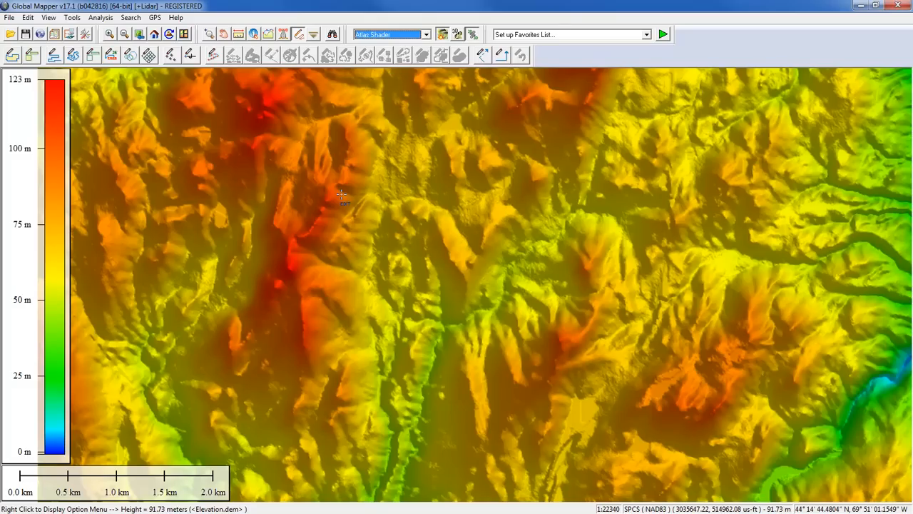
left_click(426, 35)
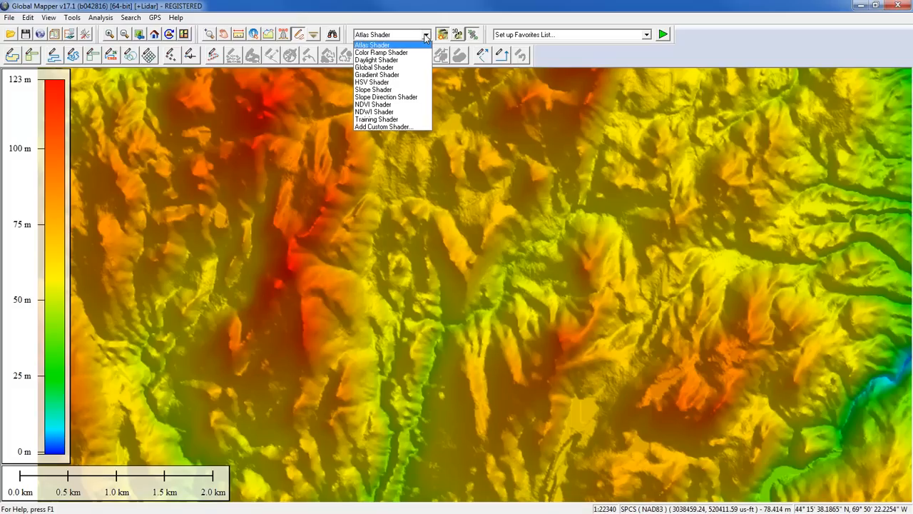
left_click(396, 98)
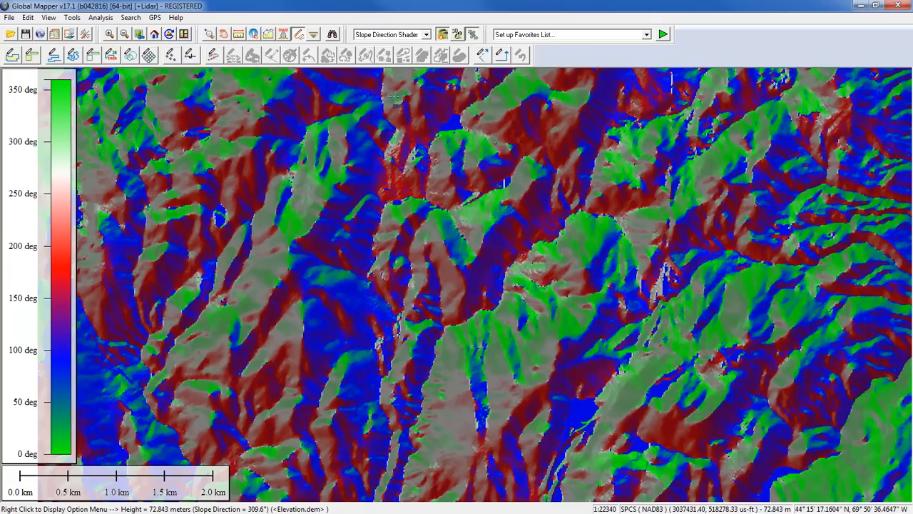
left_click(426, 35)
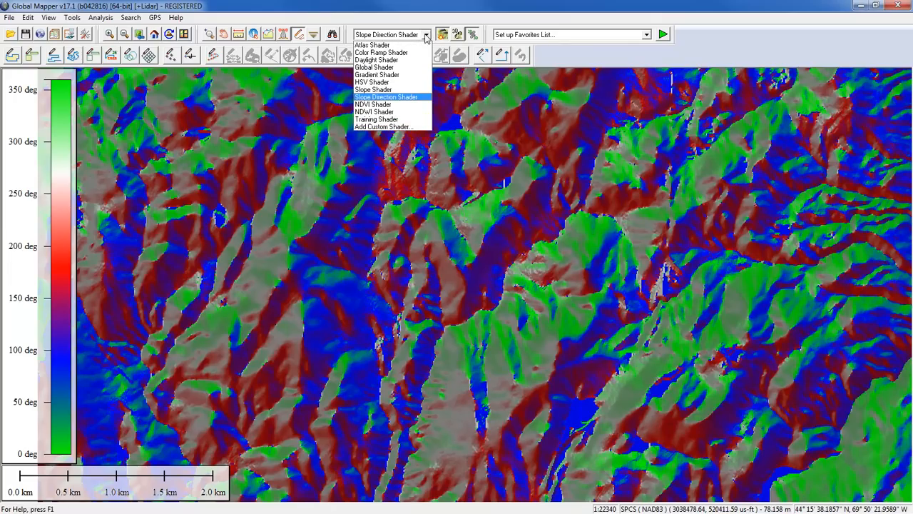
left_click(391, 90)
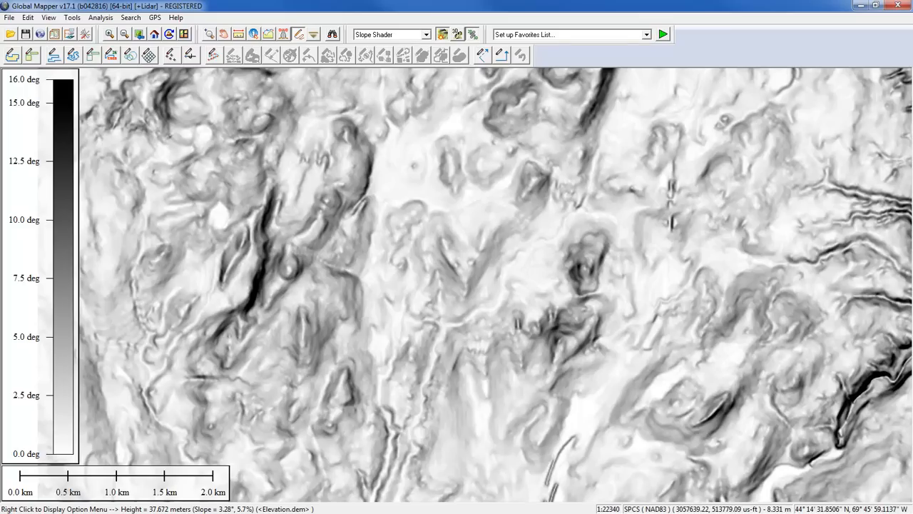
Draw a rectangular area feature over the central part of the slope-shaded terrain and keep it selected
left_click_drag(311, 107, 664, 444)
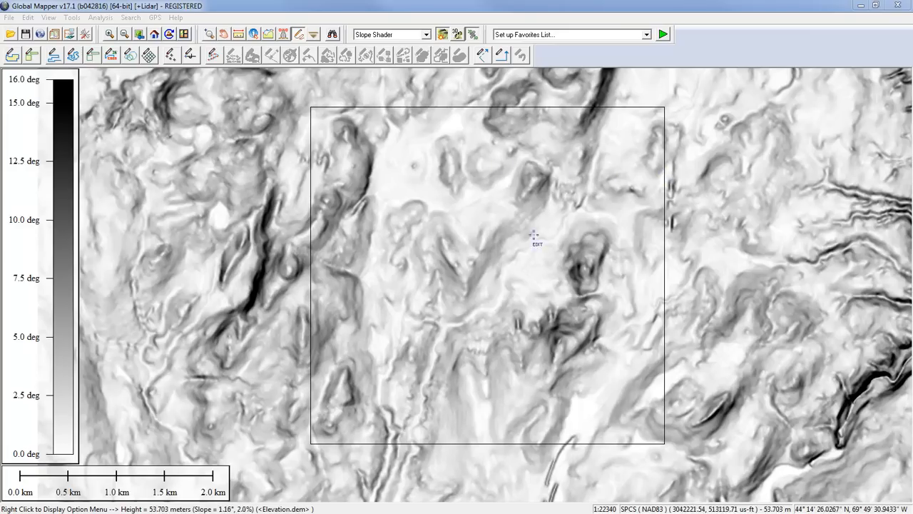
left_click(696, 132)
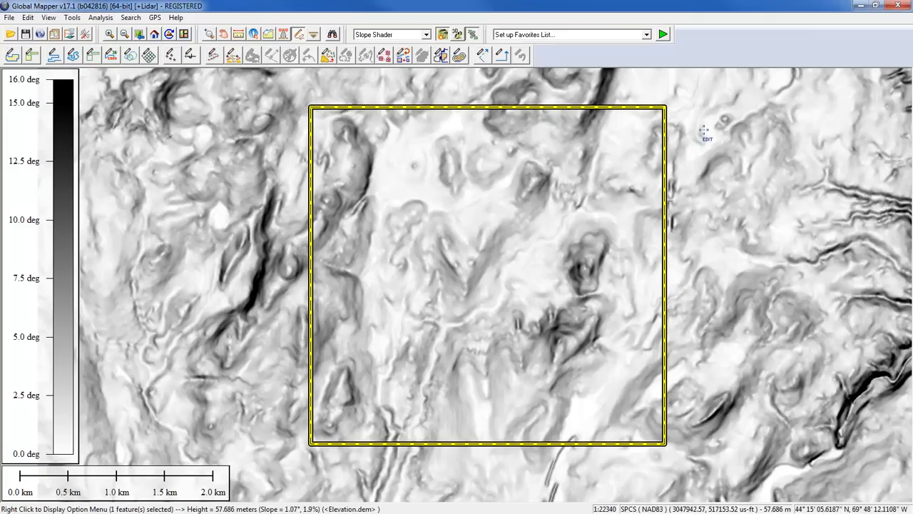
right_click(706, 130)
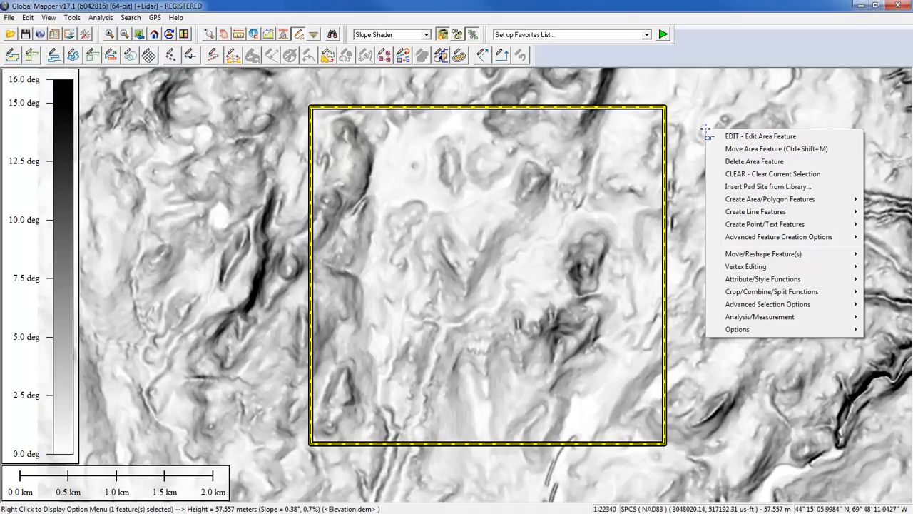
mouse_move(755, 237)
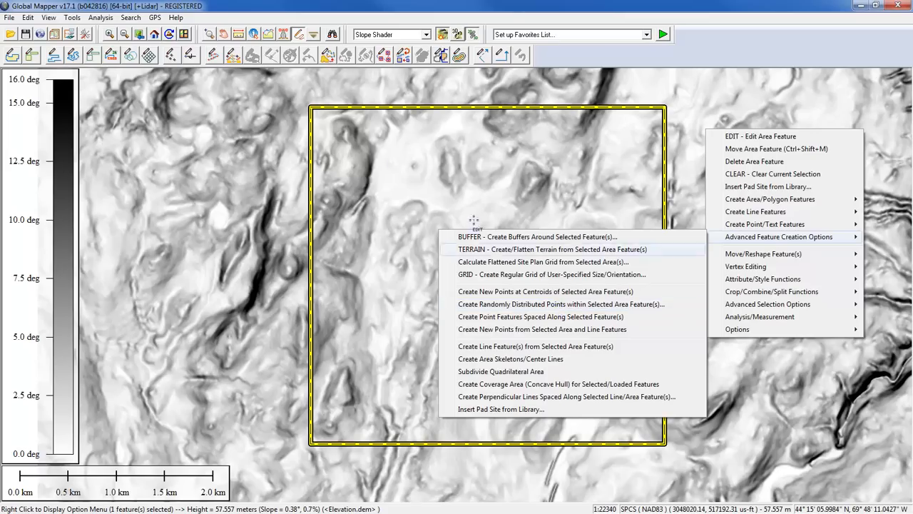
key("Escape")
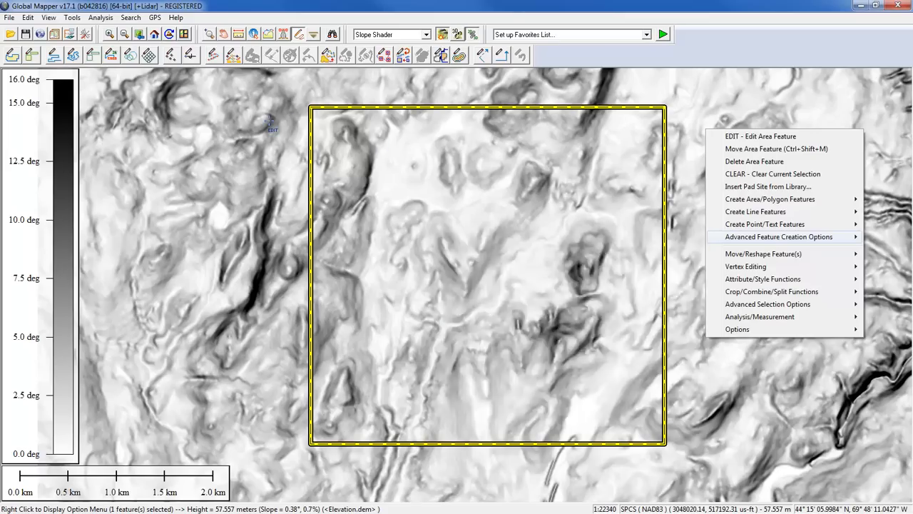
key("Escape")
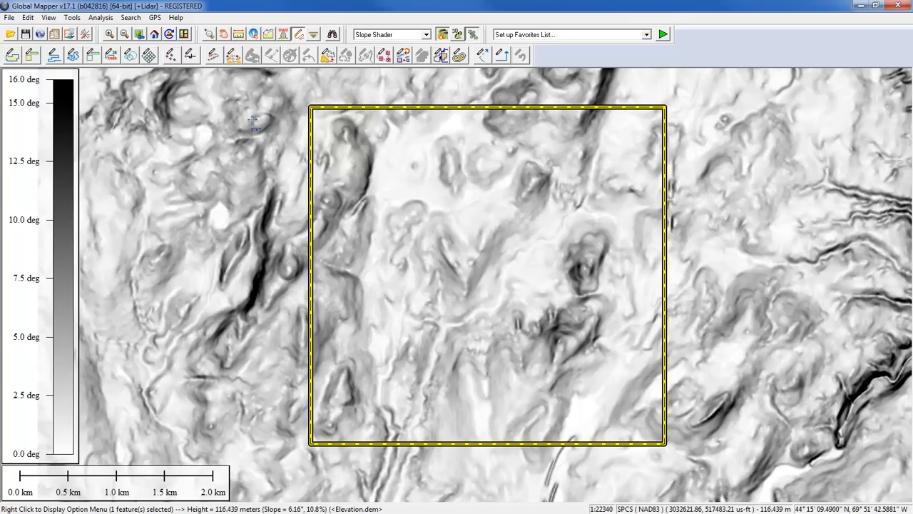
Start a regular grid with cell counts calculated to fill a rectangle, with its bounds cropped to the selected area feature
left_click(149, 56)
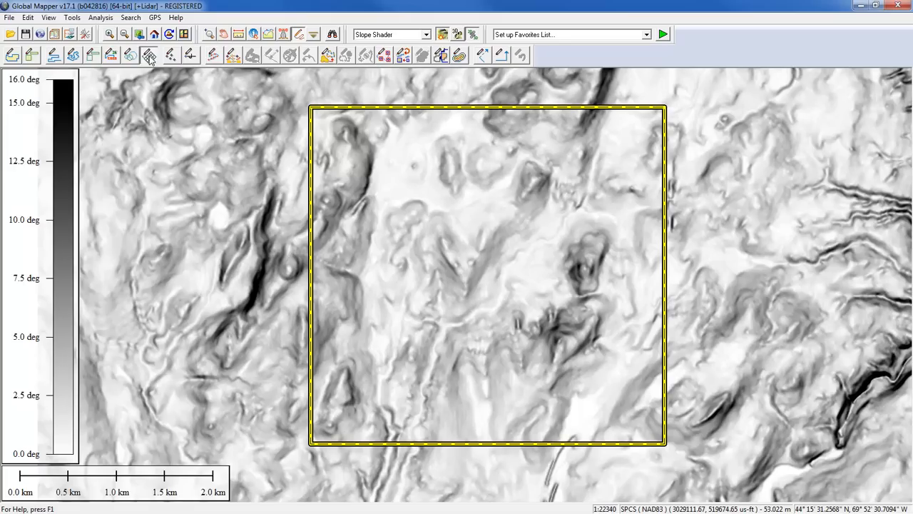
left_click(227, 114)
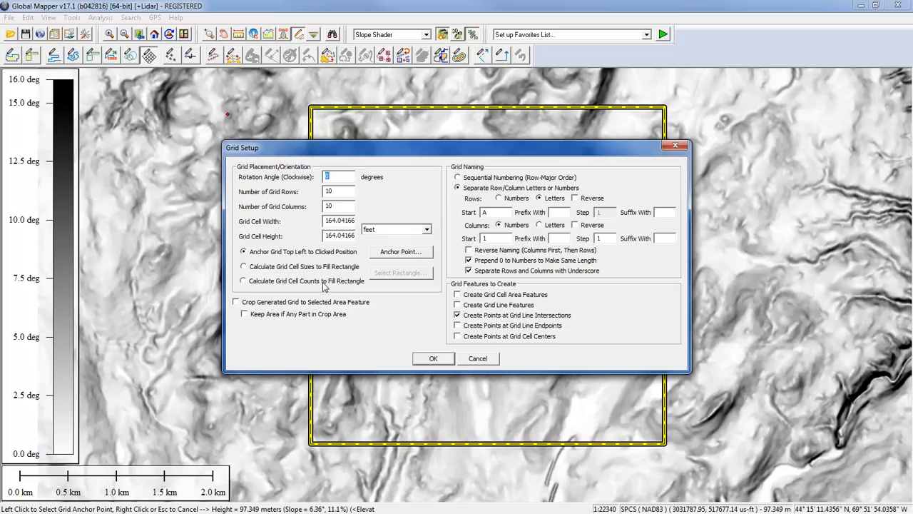
left_click(242, 280)
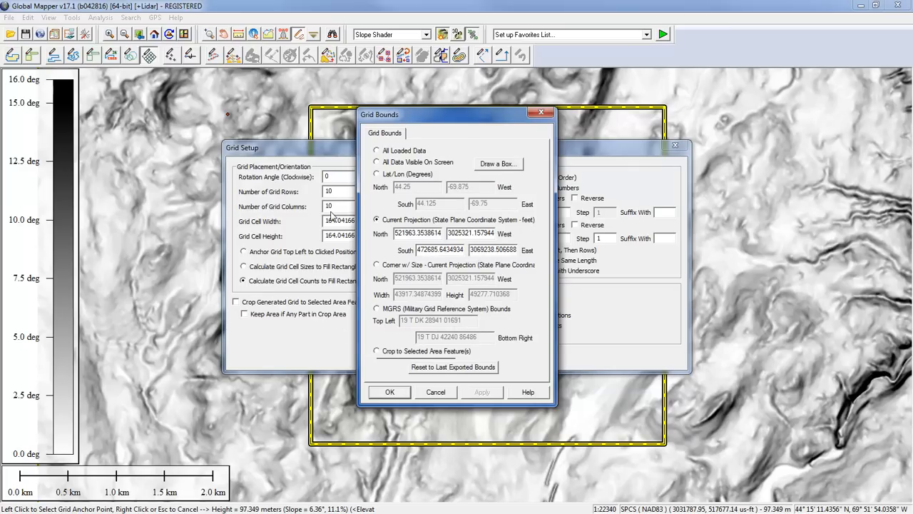
left_click(377, 352)
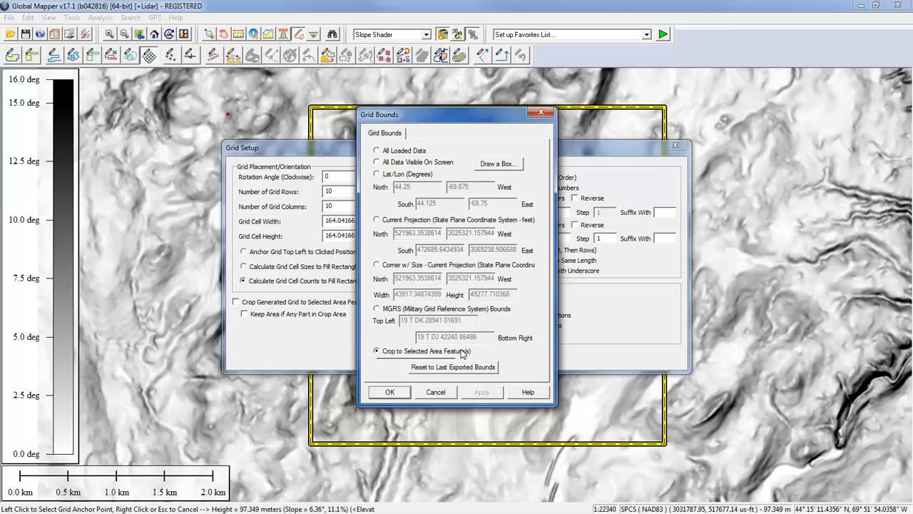
left_click(391, 392)
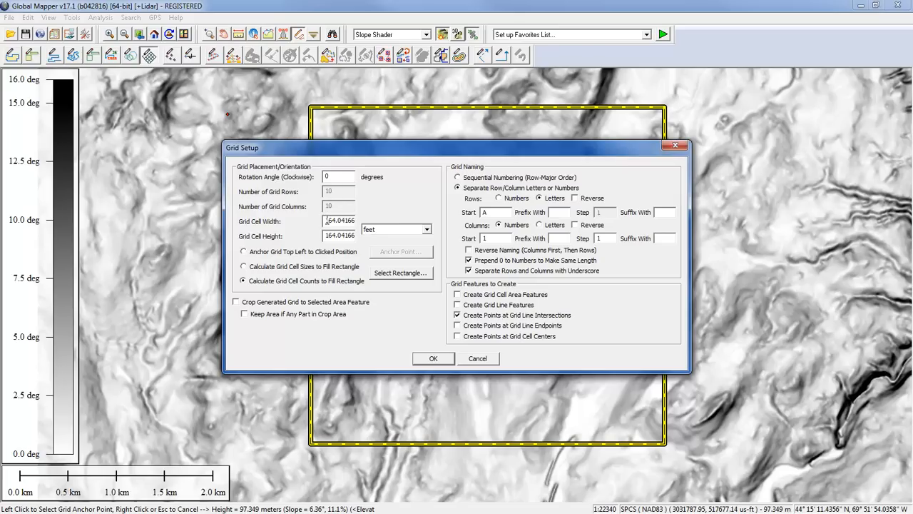
Set the grid cell width and height to 50 meters each
left_click_drag(329, 220, 364, 221)
type("50")
left_click(389, 229)
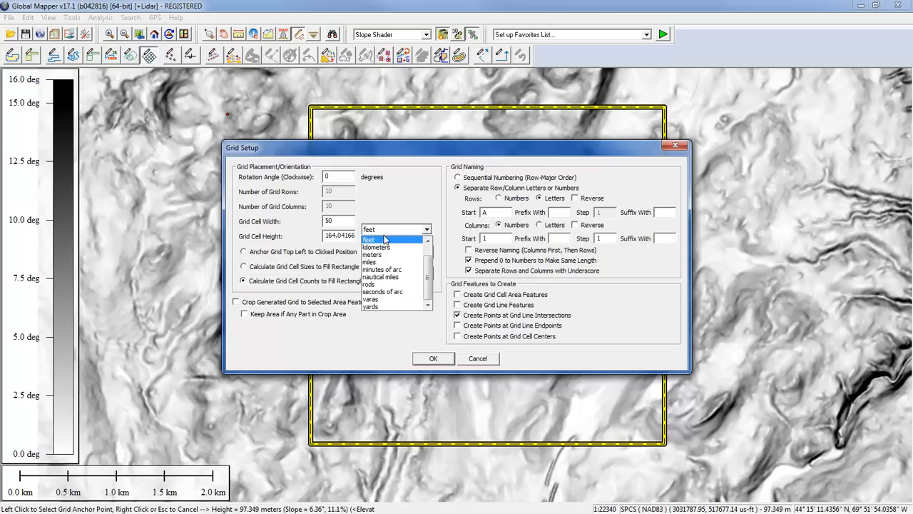
left_click(387, 257)
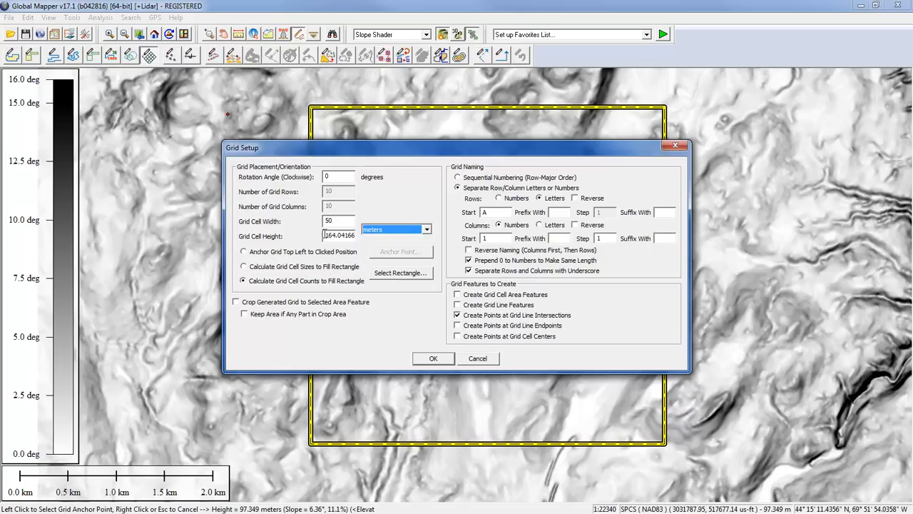
left_click_drag(325, 235, 373, 236)
type("50")
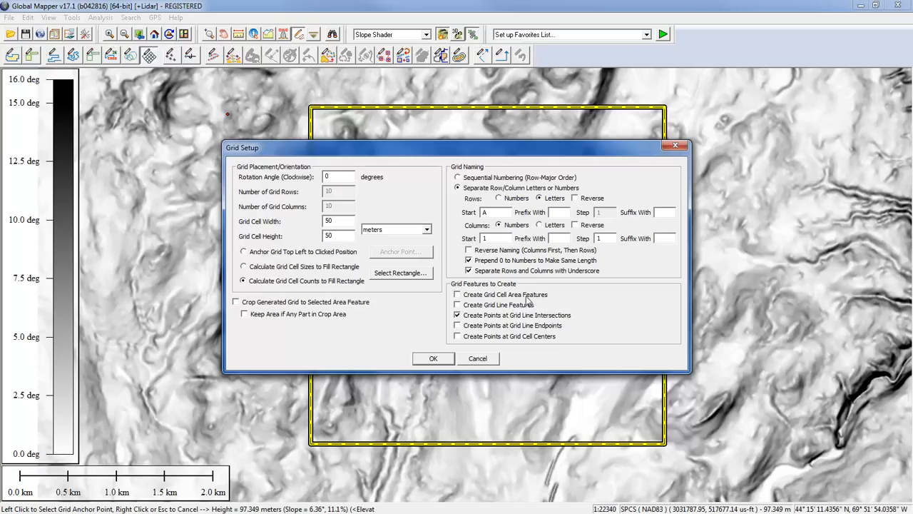
Generate the grid as points at grid line intersections and turn off label display for the User Created Features layer
left_click(435, 358)
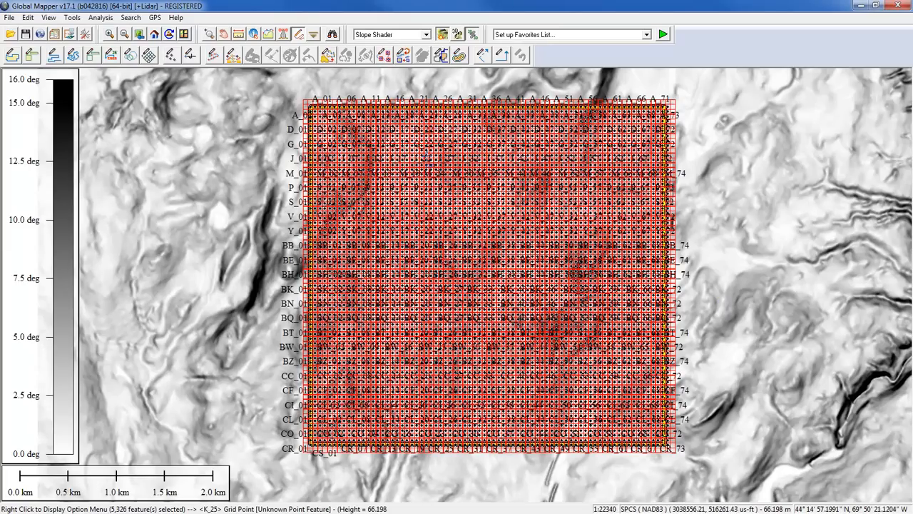
left_click_drag(912, 187, 762, 169)
left_click(750, 217)
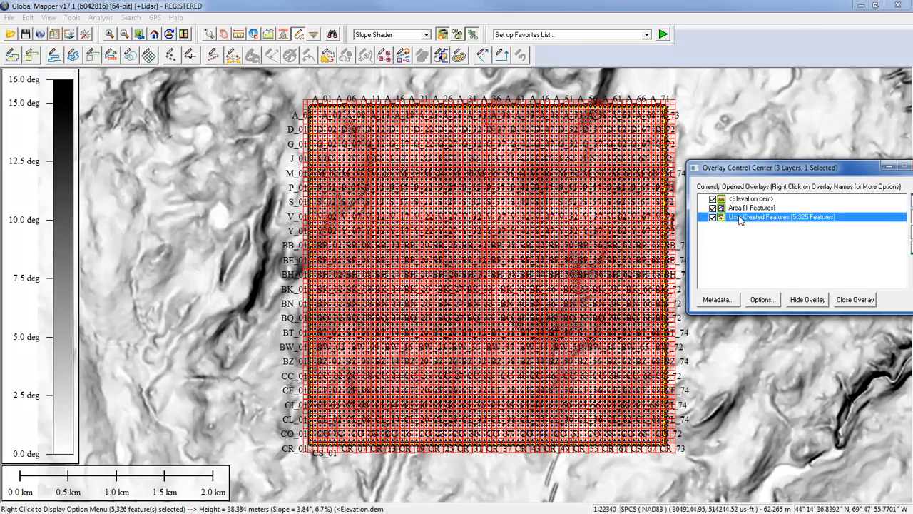
left_click(762, 299)
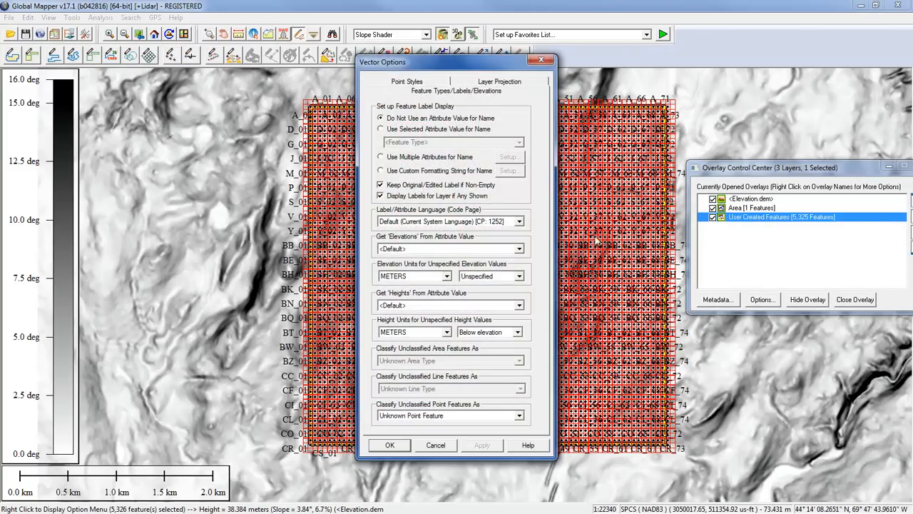
left_click(381, 196)
left_click(401, 446)
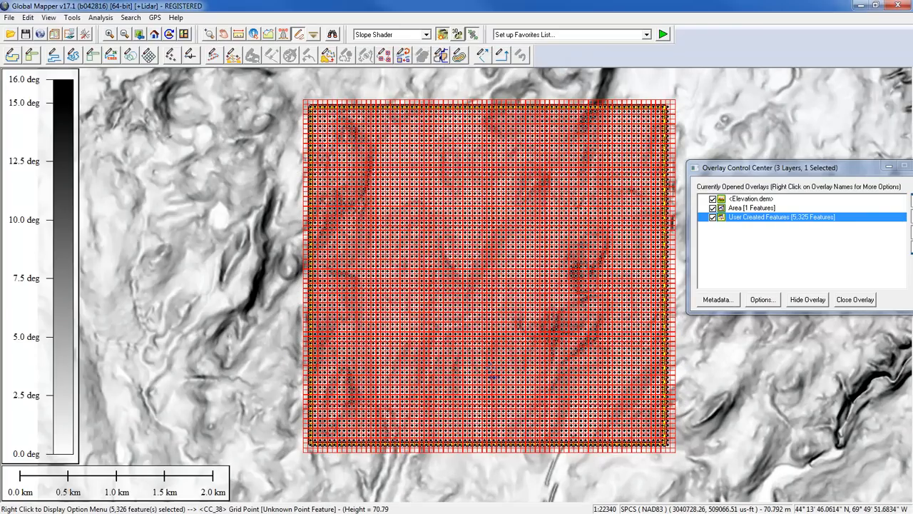
Examine the spacing of the generated grid points over the terrain, both up close and across the whole grid
scroll(490, 210, "up", 2)
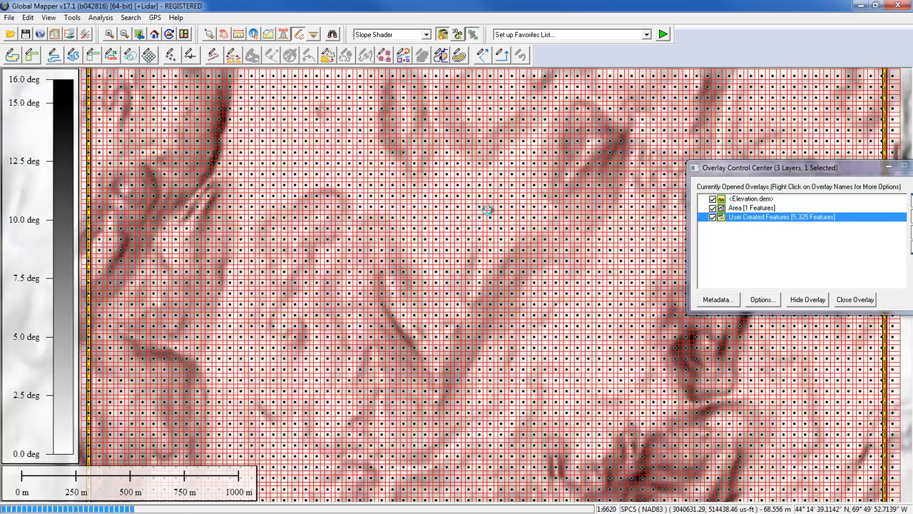
scroll(488, 210, "up", 3)
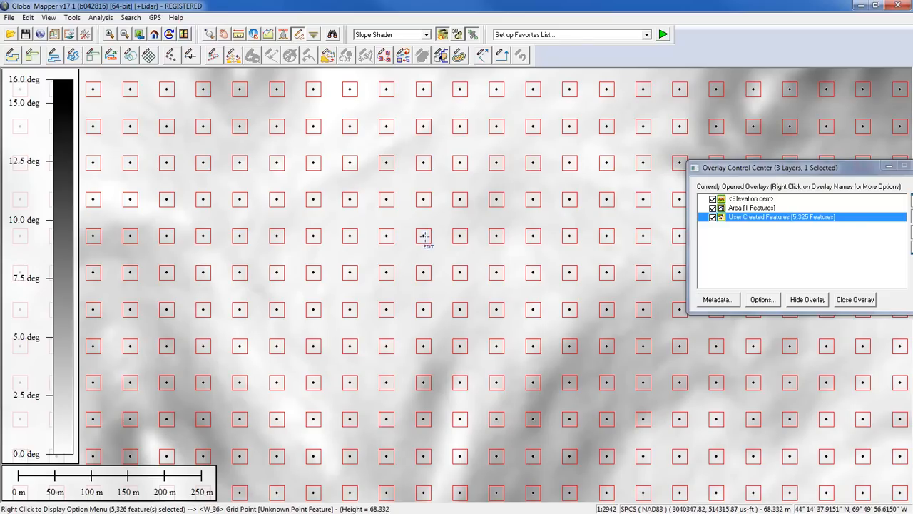
scroll(451, 223, "down", 1)
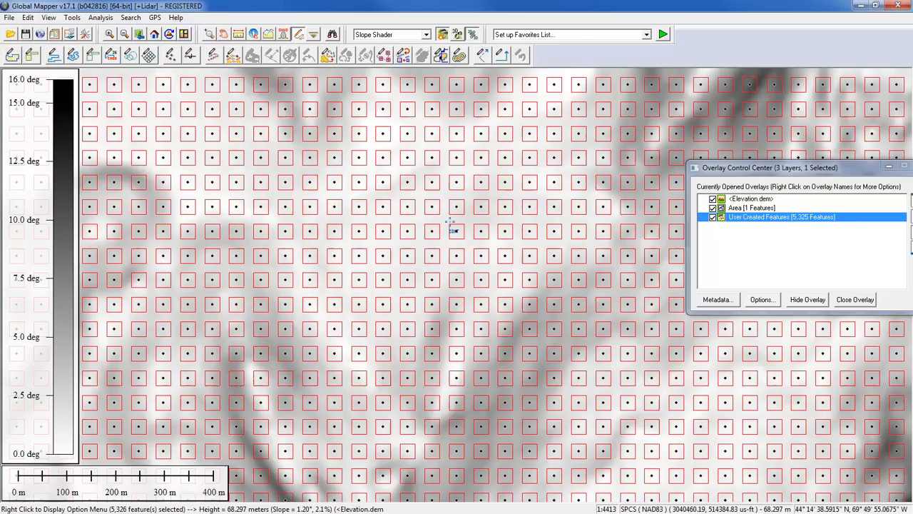
scroll(450, 222, "down", 2)
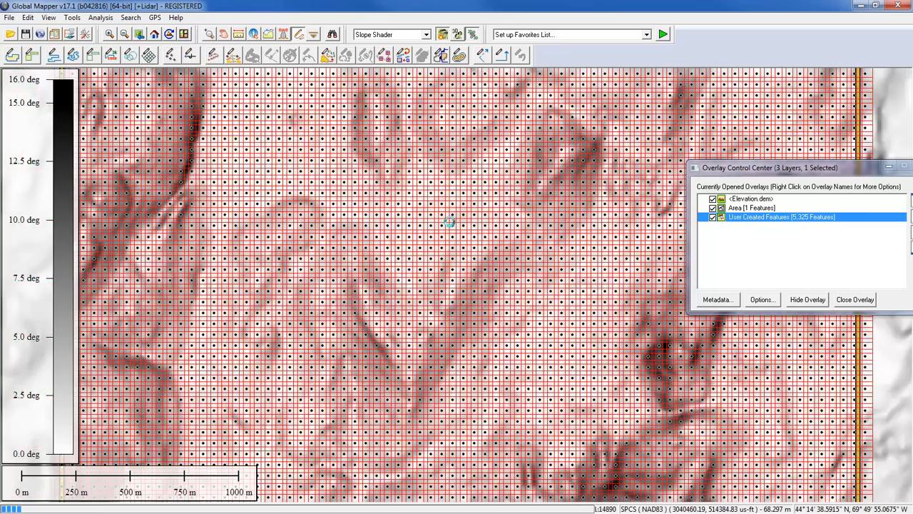
scroll(450, 222, "down", 1)
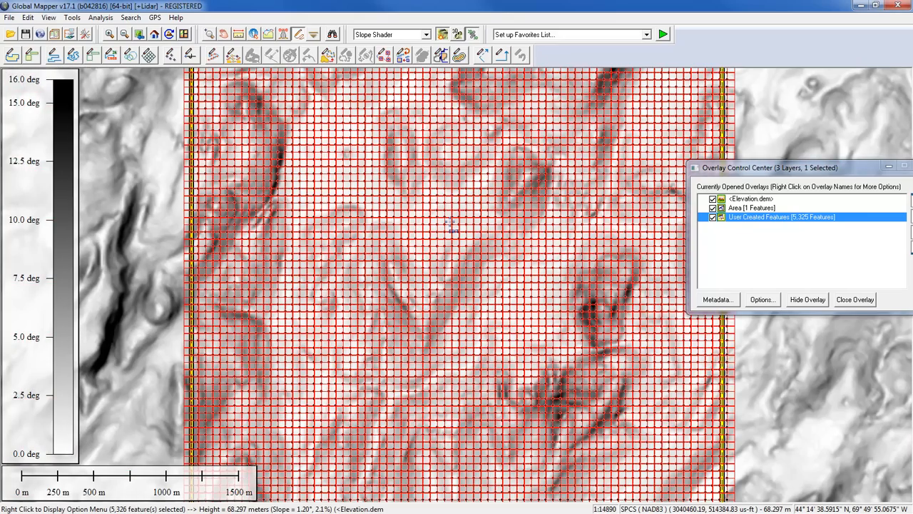
scroll(451, 223, "down", 2)
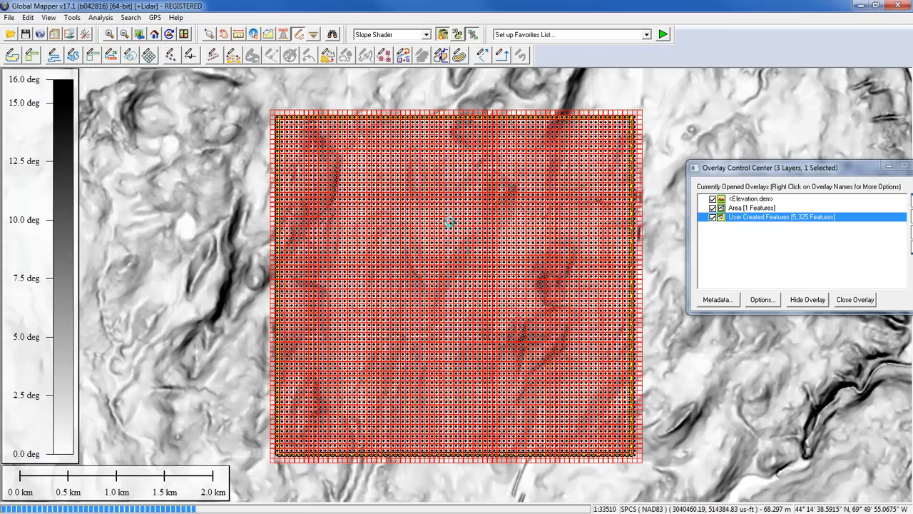
scroll(449, 222, "up", 1)
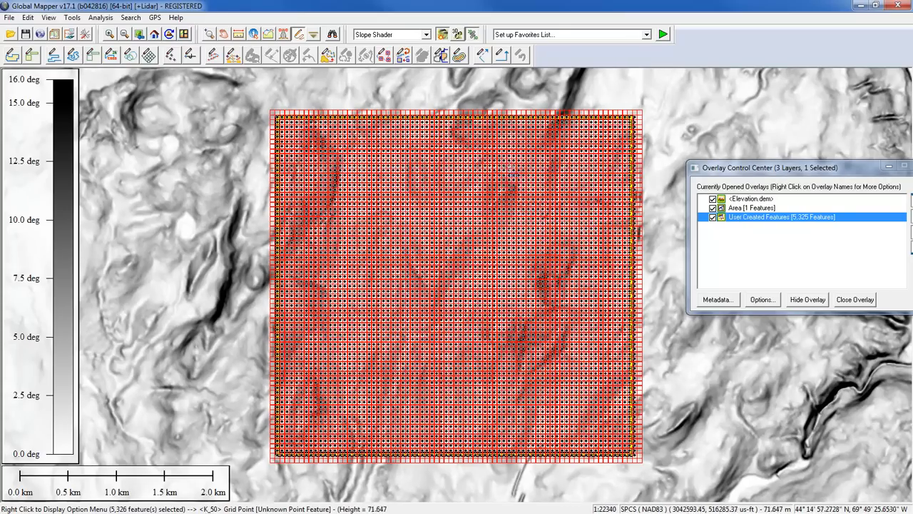
Hide the Area layer and apply terrain layer elevations to the selected grid points, appending unit labels, and clear the selection
left_click(713, 208)
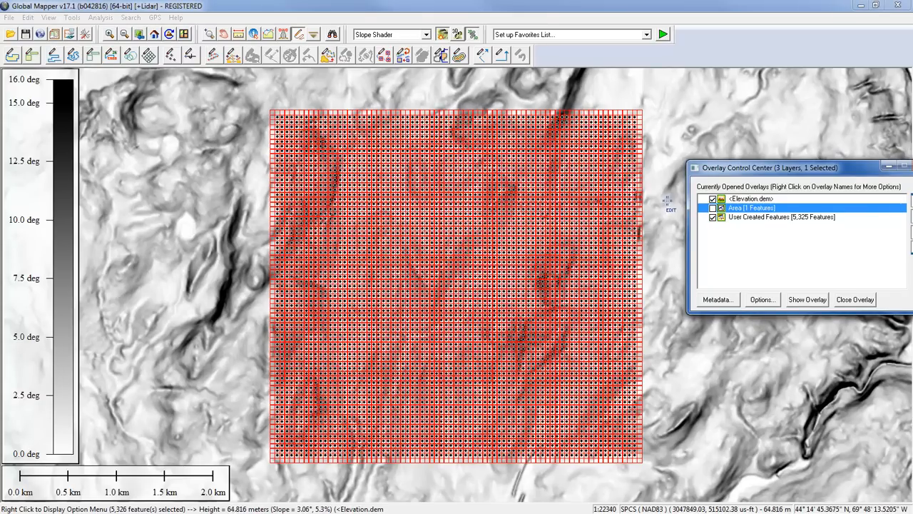
right_click(665, 107)
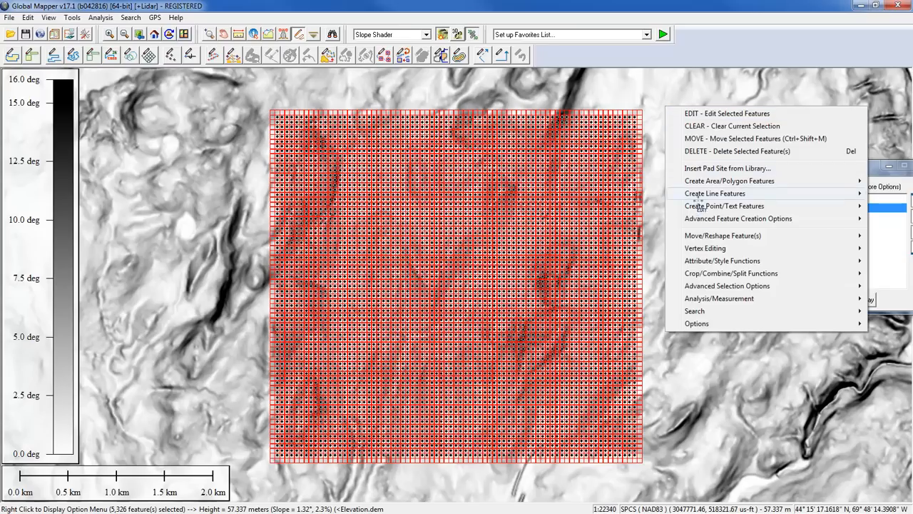
mouse_move(711, 262)
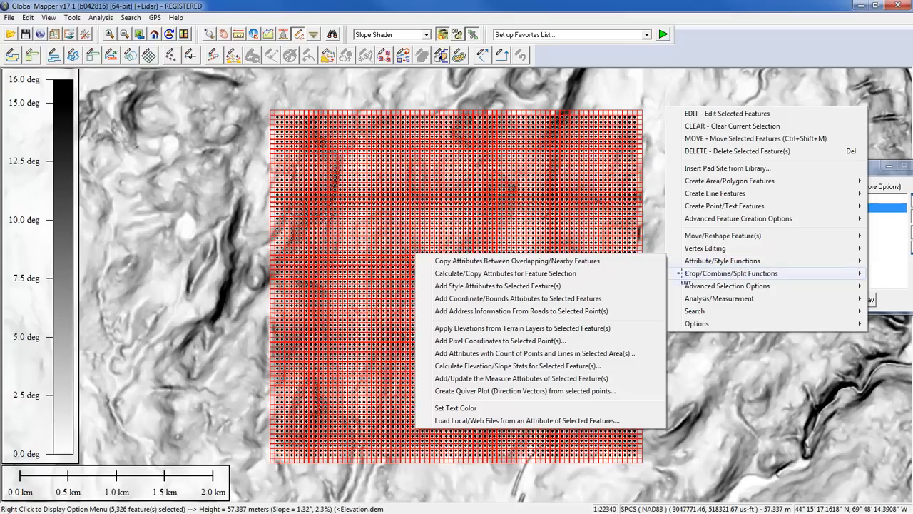
left_click(601, 328)
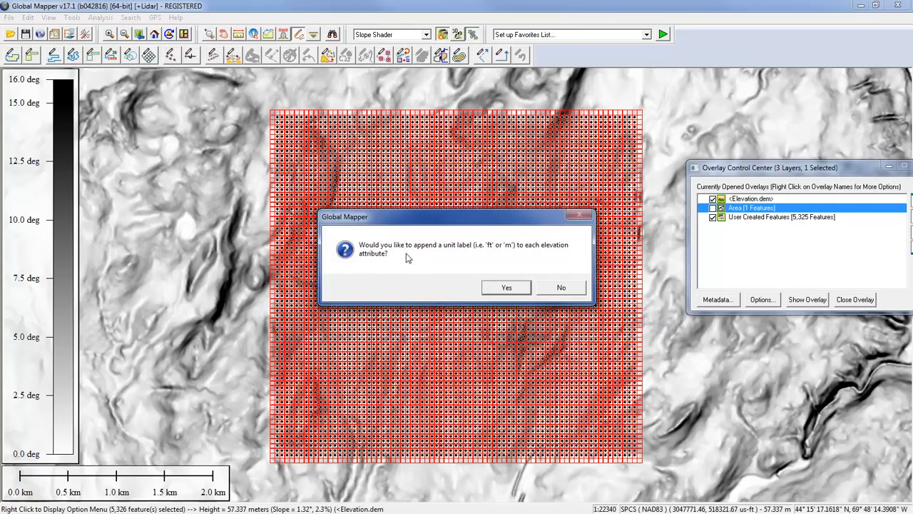
left_click(502, 288)
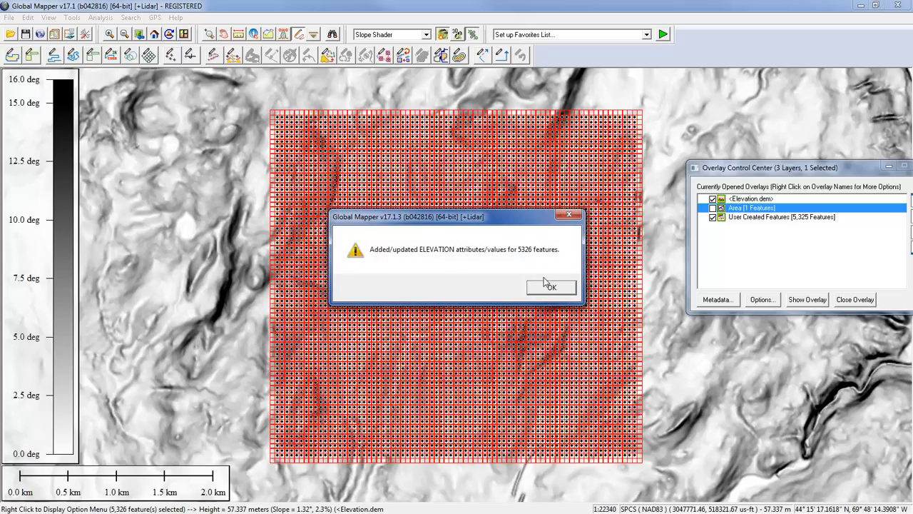
left_click(551, 289)
left_click(671, 105)
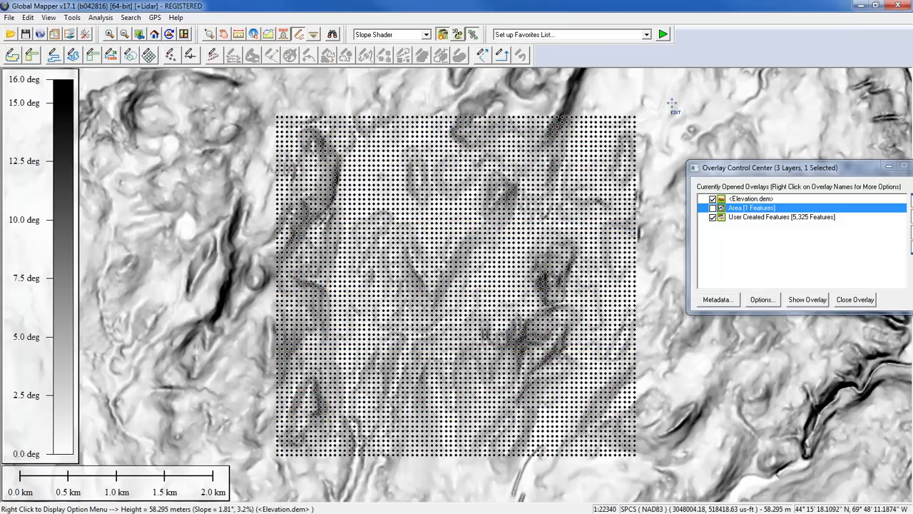
Inspect the elevation, slope and slope direction attributes of a grid point near the grid's upper edge with the Feature Info tool
left_click(254, 35)
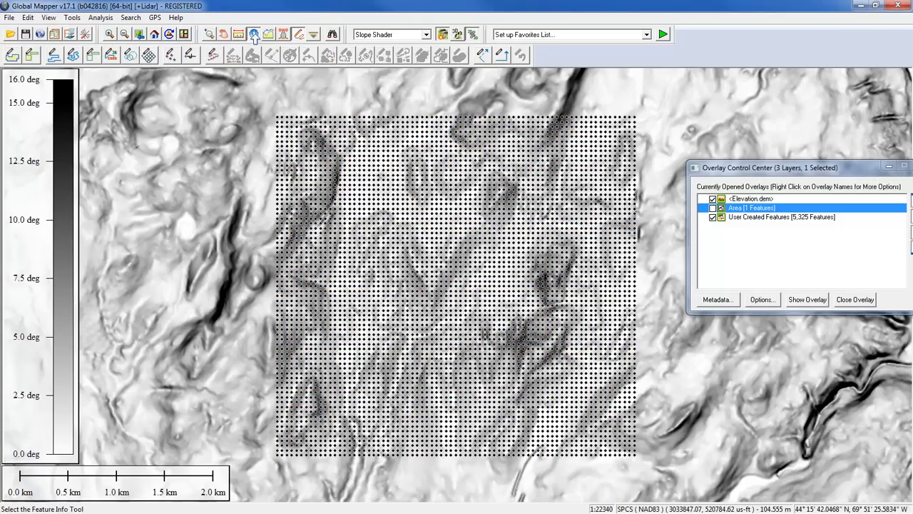
scroll(433, 141, "up", 1)
left_click(431, 136)
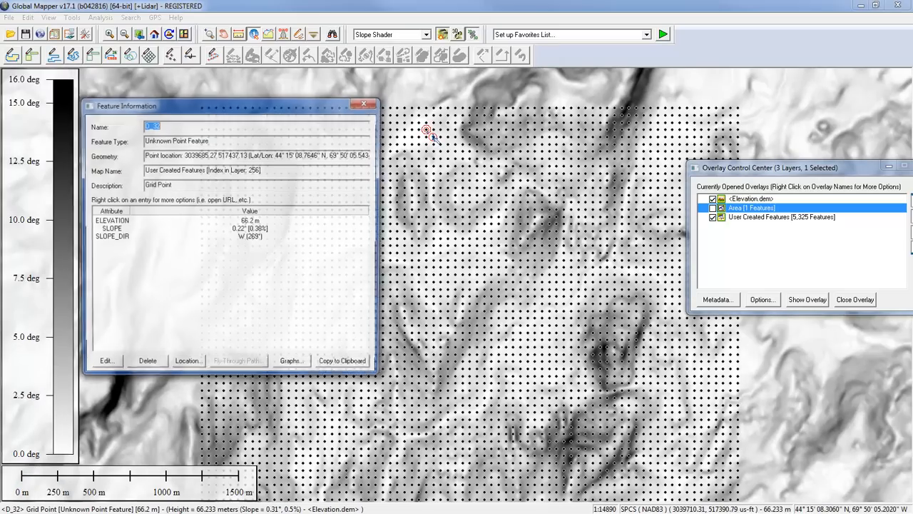
left_click(127, 229)
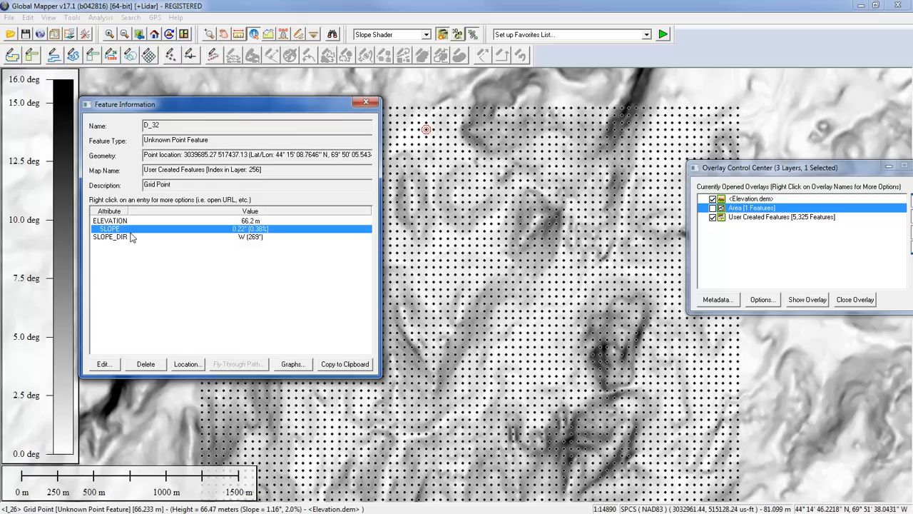
left_click(129, 239)
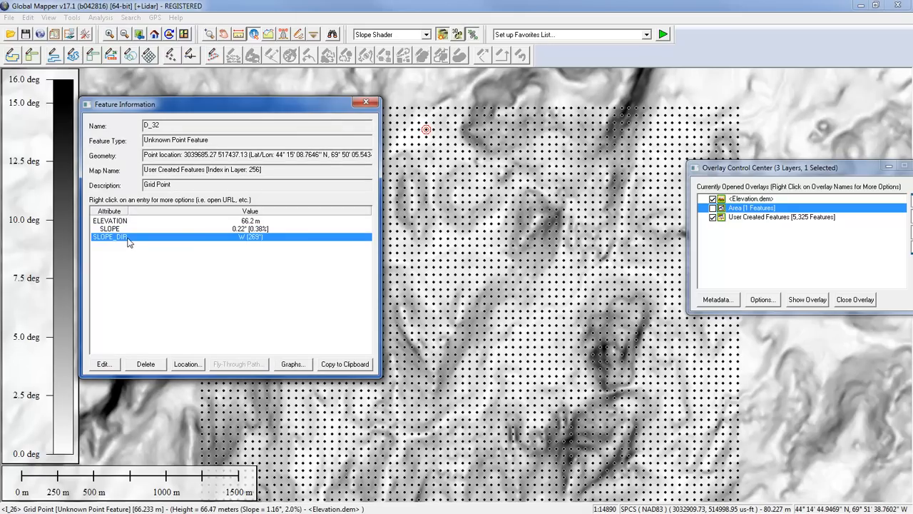
left_click(125, 229)
left_click(124, 237)
left_click(127, 229)
left_click(133, 237)
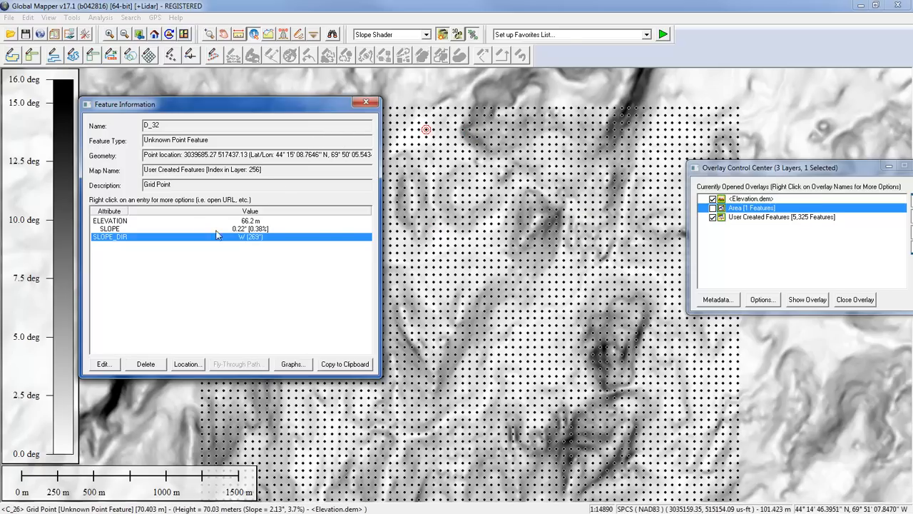
left_click(365, 102)
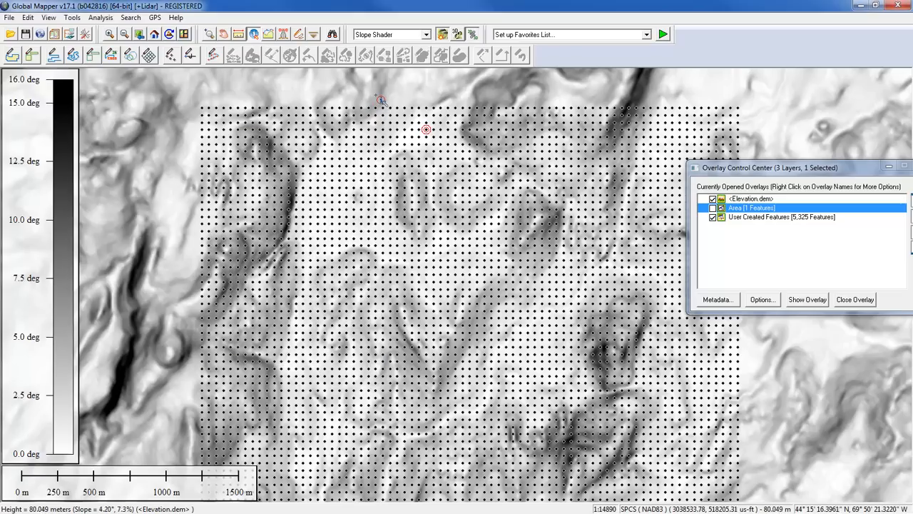
left_click(375, 92)
key("Escape")
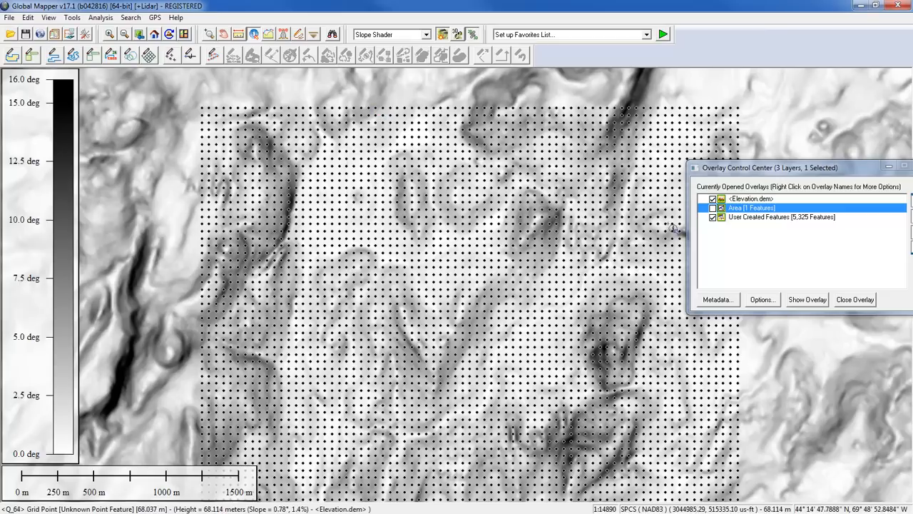
Set the point style of the User Created Features layer to Quiver Plot (Direction Vector) symbols
left_click(740, 220)
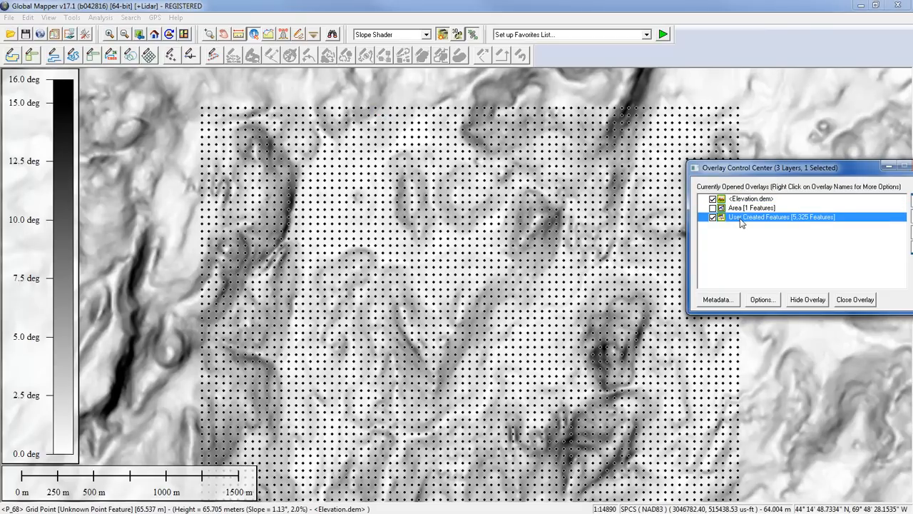
left_click_drag(764, 168, 745, 150)
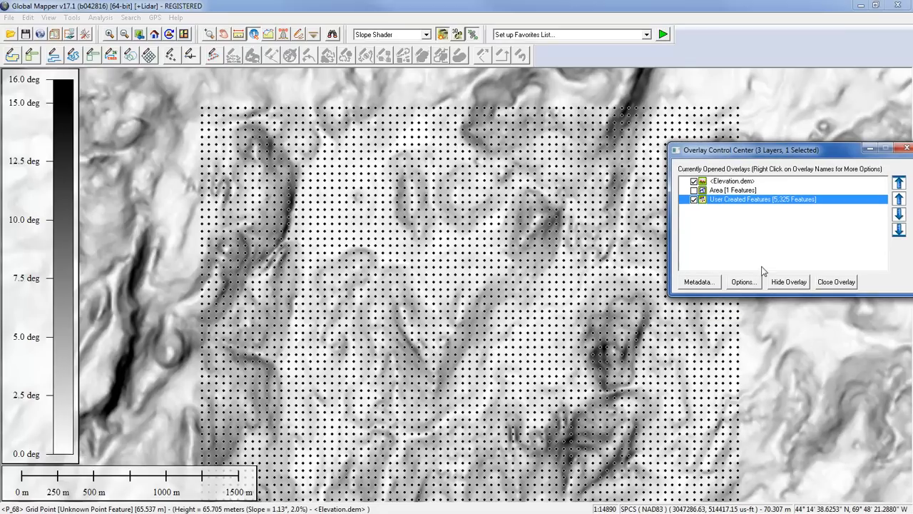
left_click(743, 282)
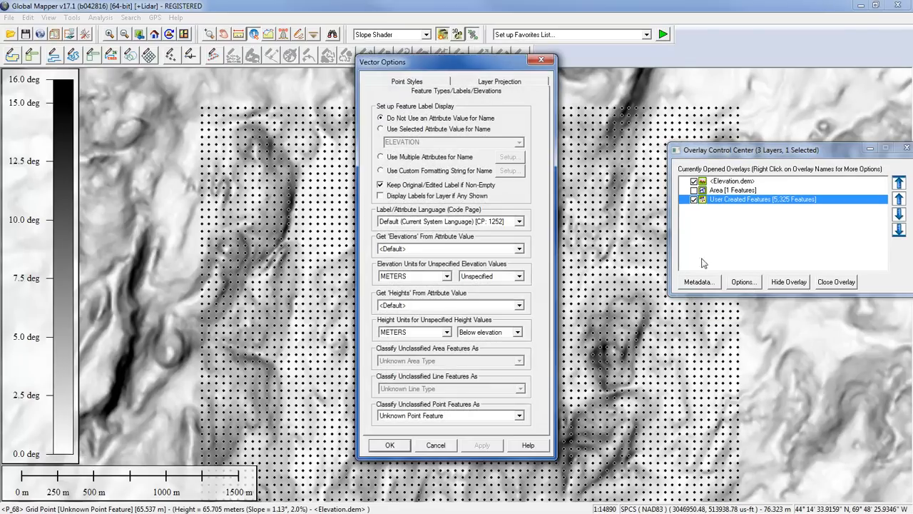
left_click(429, 84)
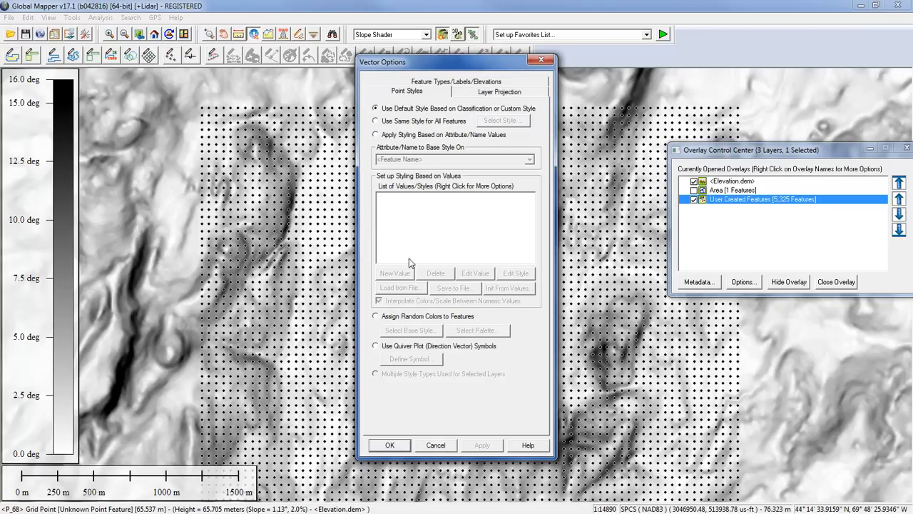
left_click(376, 346)
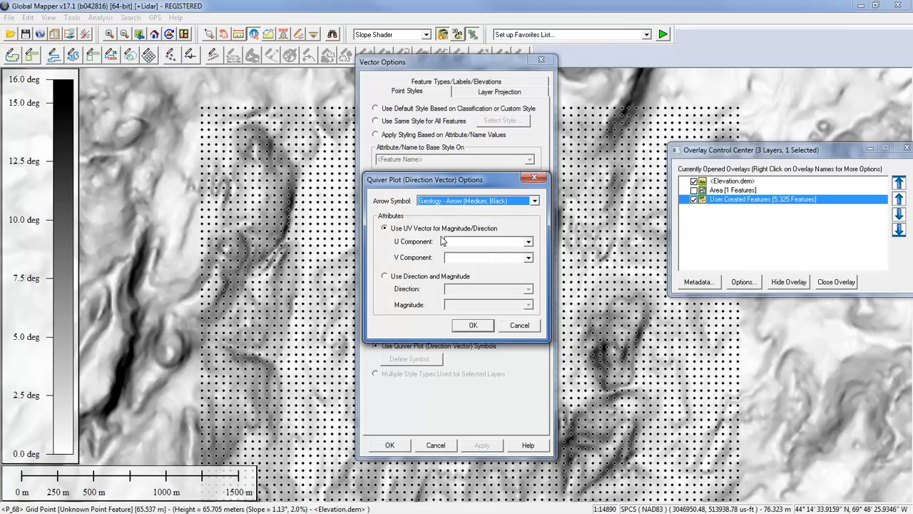
Define the quiver plot by direction and magnitude, using SLOPE_DIR for direction and SLOPE for magnitude
left_click(457, 242)
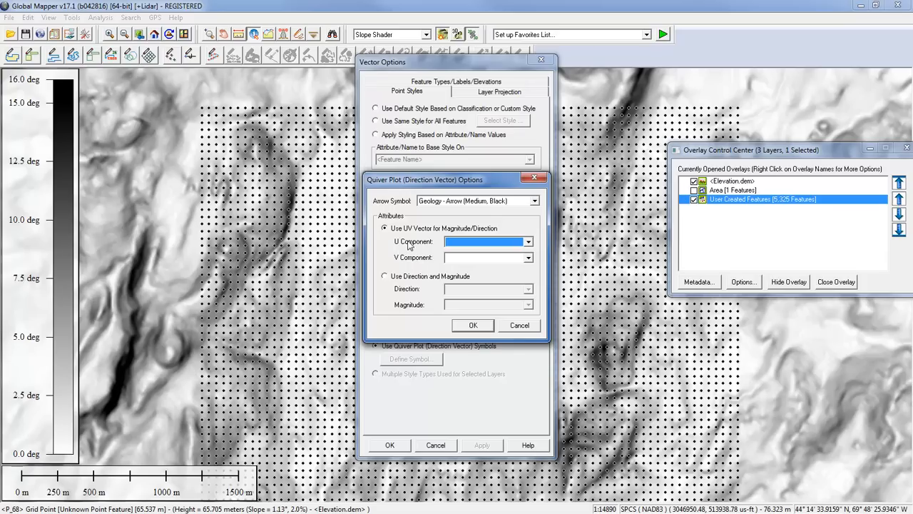
left_click(386, 276)
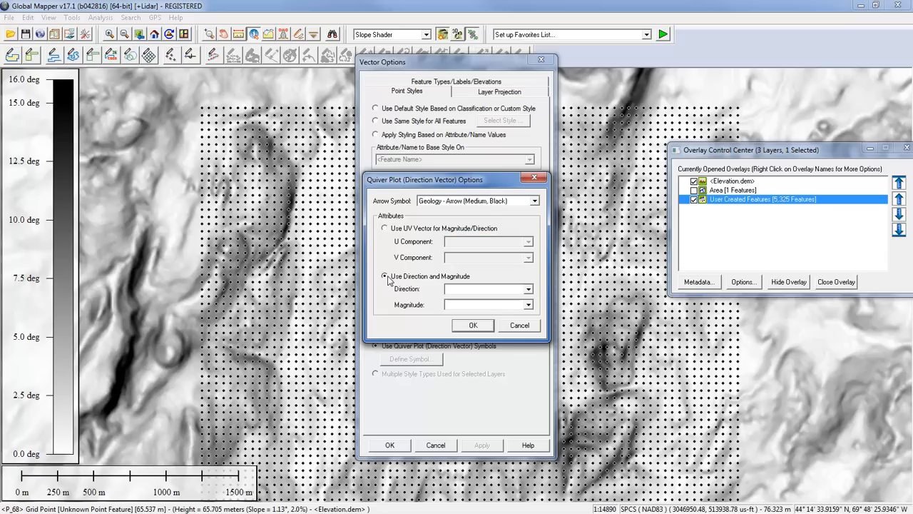
left_click(529, 290)
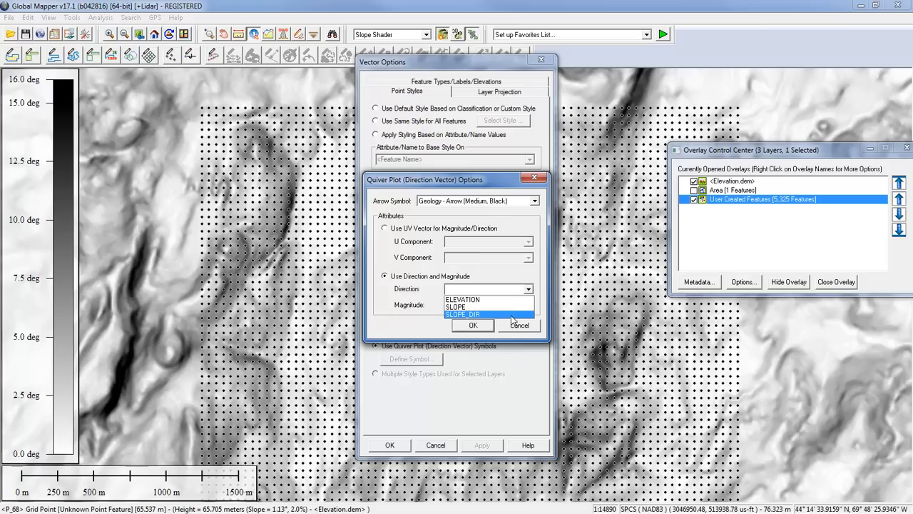
left_click(511, 316)
left_click(467, 307)
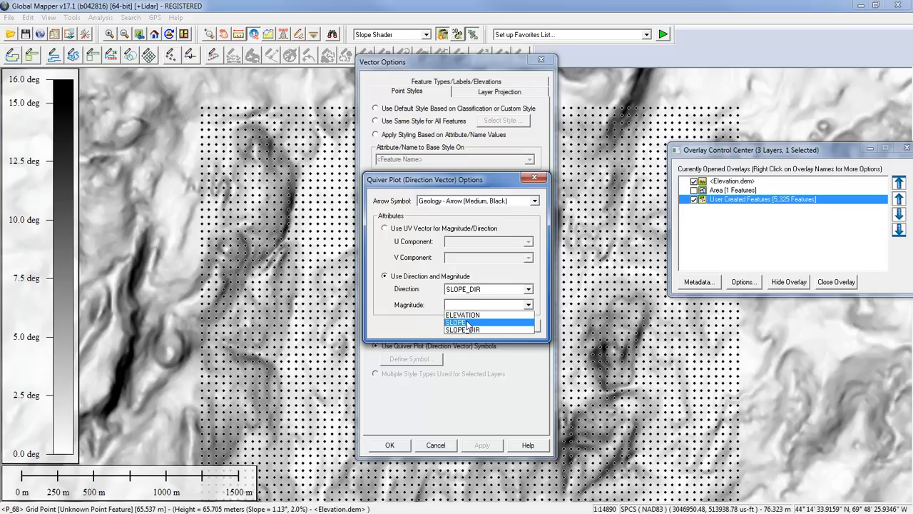
left_click(468, 323)
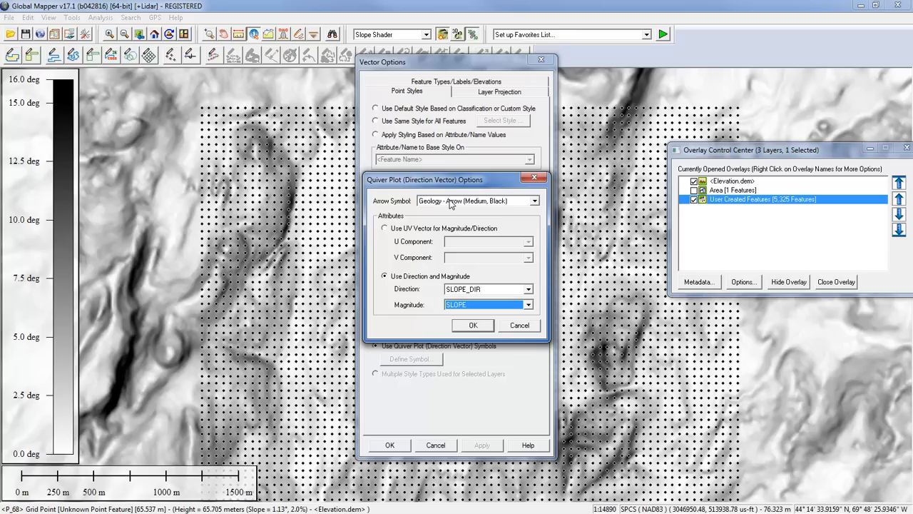
left_click(474, 326)
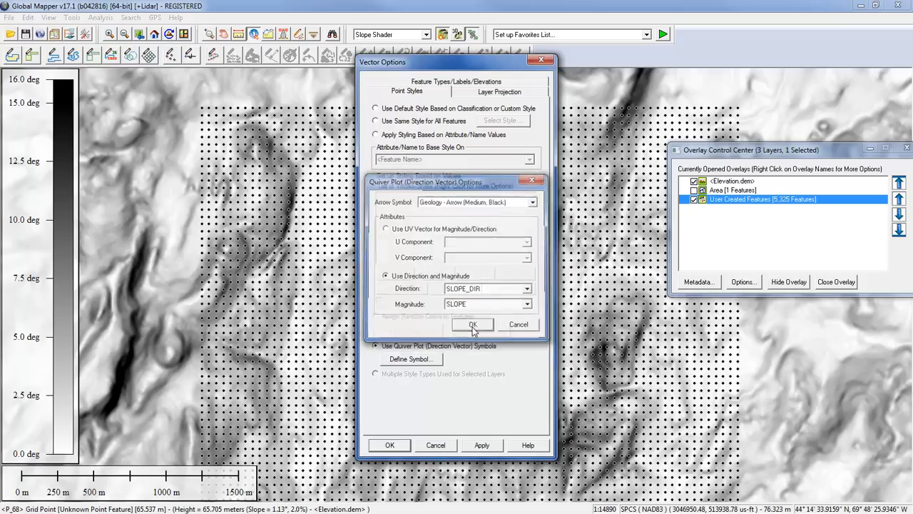
Apply the quiver plot style to the grid points and examine the arrows with the Elevation.dem layer temporarily hidden
left_click(396, 445)
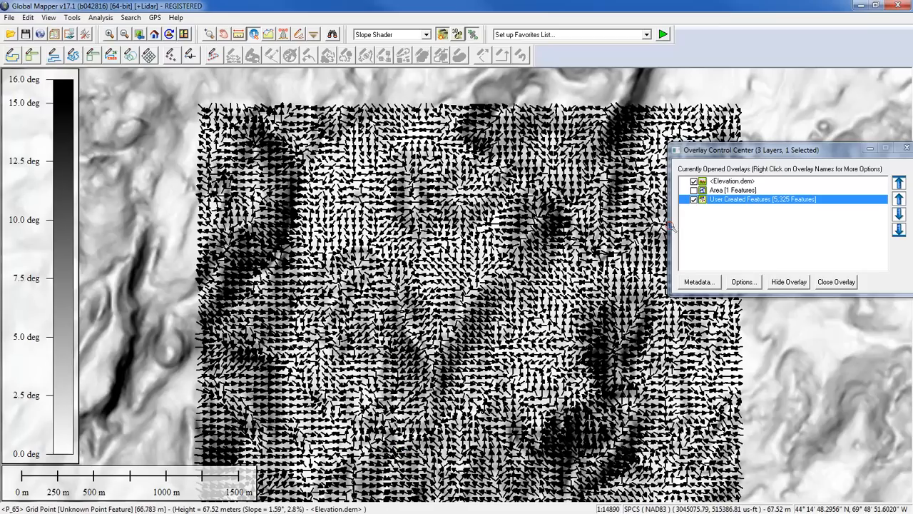
scroll(528, 282, "up", 1)
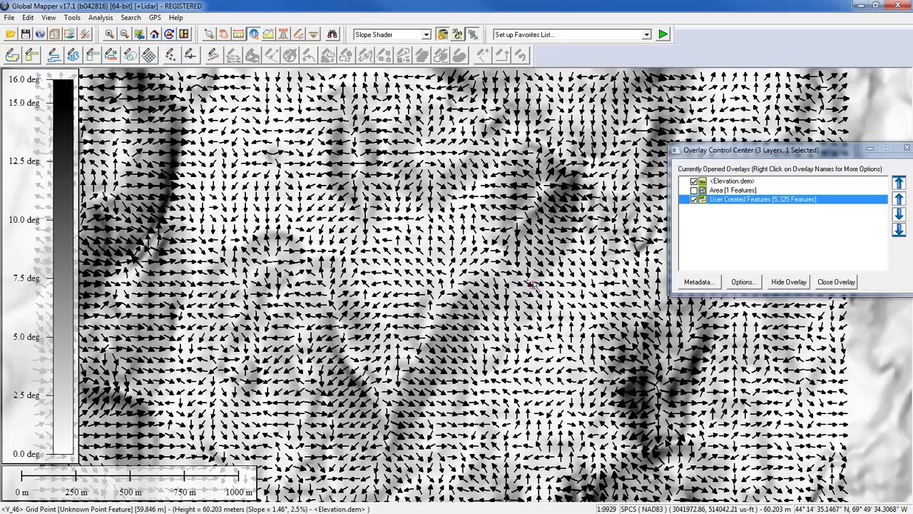
left_click(694, 181)
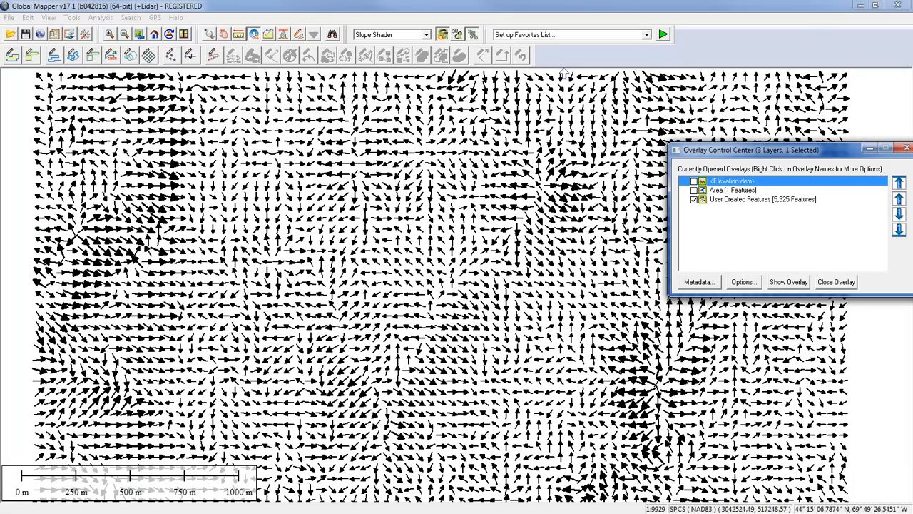
scroll(496, 248, "down", 1)
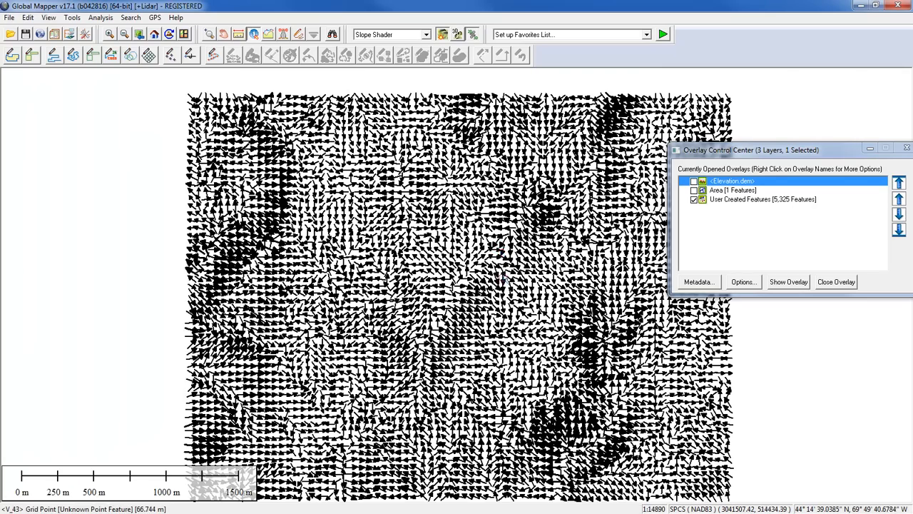
scroll(500, 302, "down", 1)
scroll(500, 301, "up", 2)
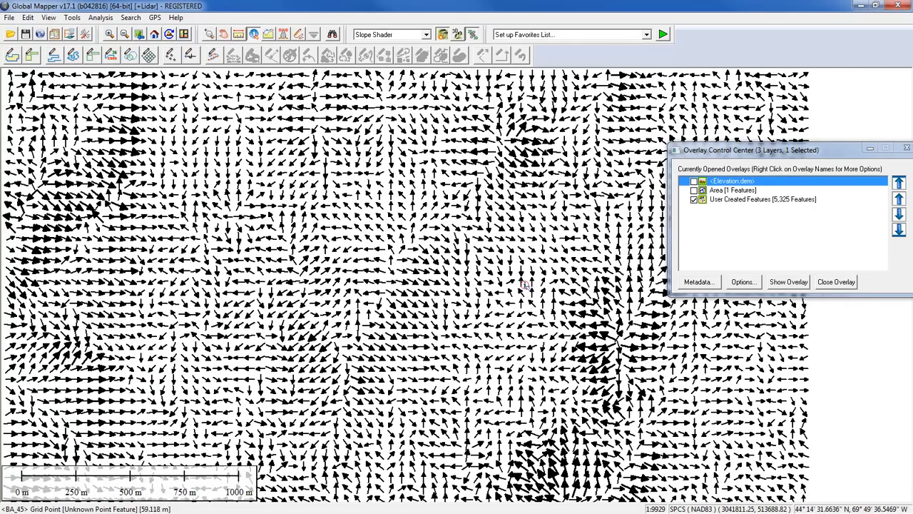
left_click(694, 181)
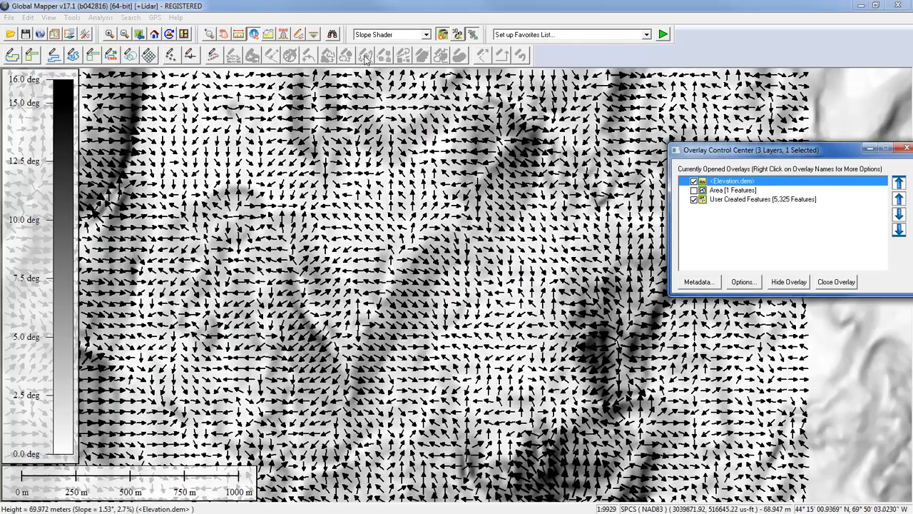
Display the terrain with the Atlas Shader and examine the arrows against the high ground on the grid's western side
left_click(400, 34)
left_click(391, 46)
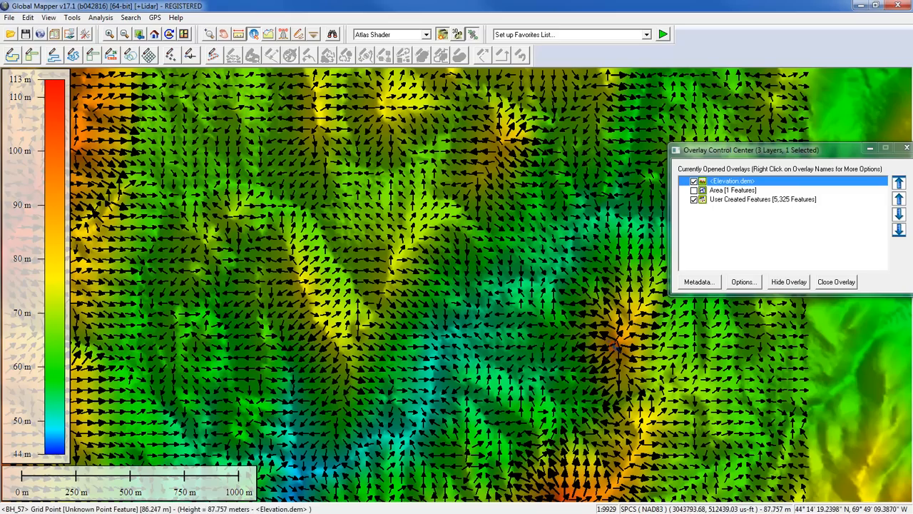
middle_click_drag(189, 219, 328, 271)
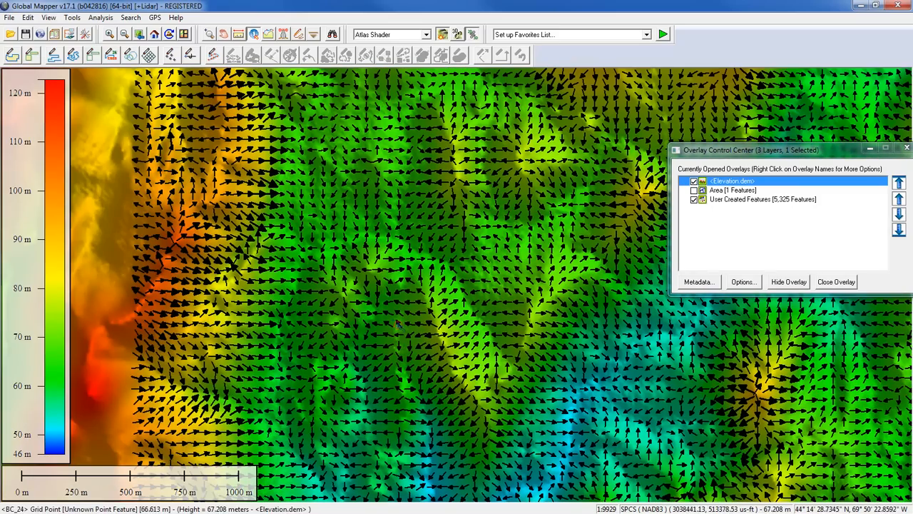
middle_click_drag(439, 309, 404, 400)
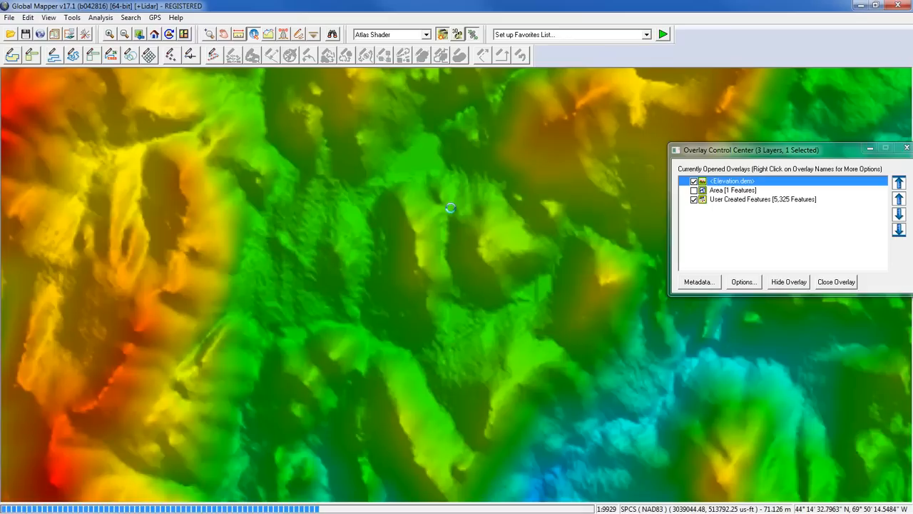
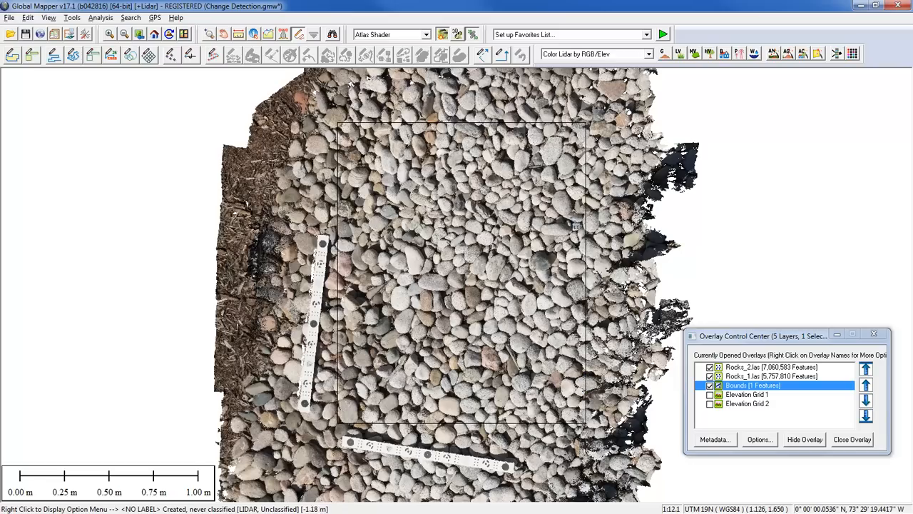
Inspect the rock point clouds in a 3D view, close it, and compare the two scans by temporarily hiding Rocks_1.las
left_click(457, 35)
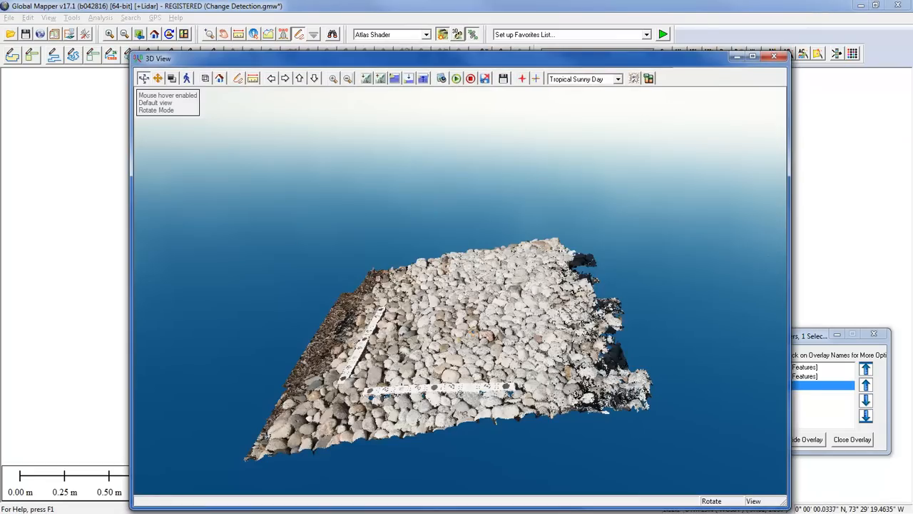
left_click_drag(473, 334, 476, 312)
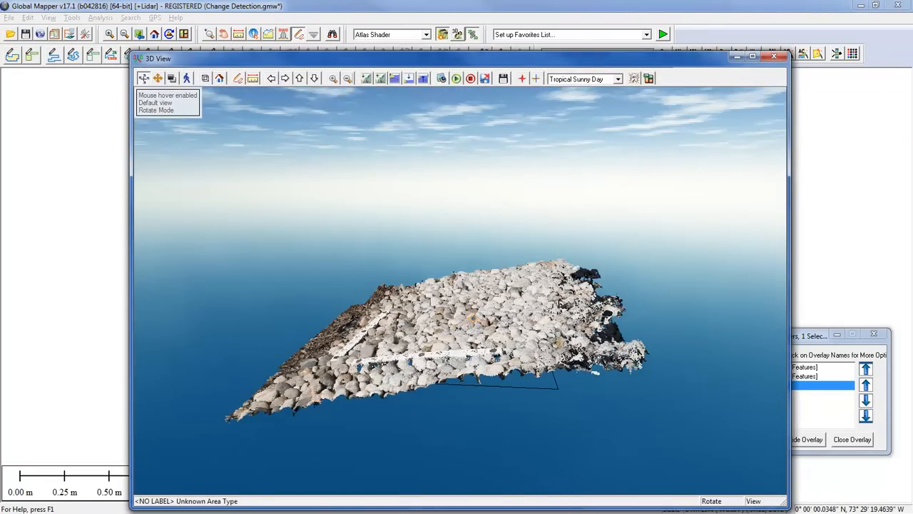
scroll(476, 312, "up", 3)
left_click_drag(444, 340, 421, 347)
scroll(476, 341, "up", 3)
left_click_drag(440, 377, 427, 382)
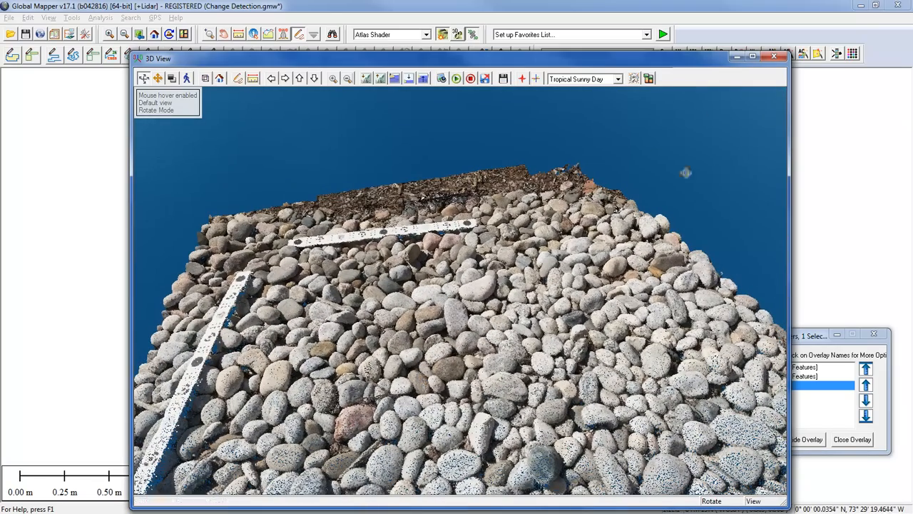
left_click(774, 56)
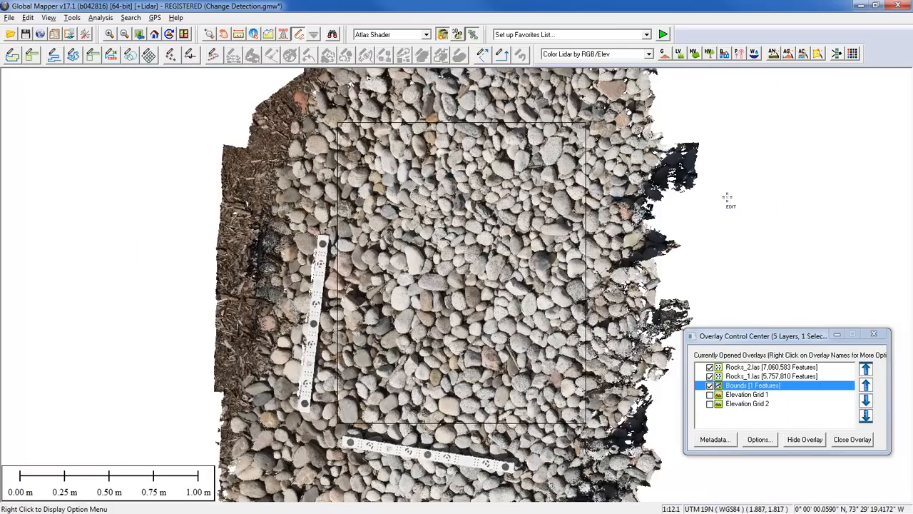
left_click(710, 376)
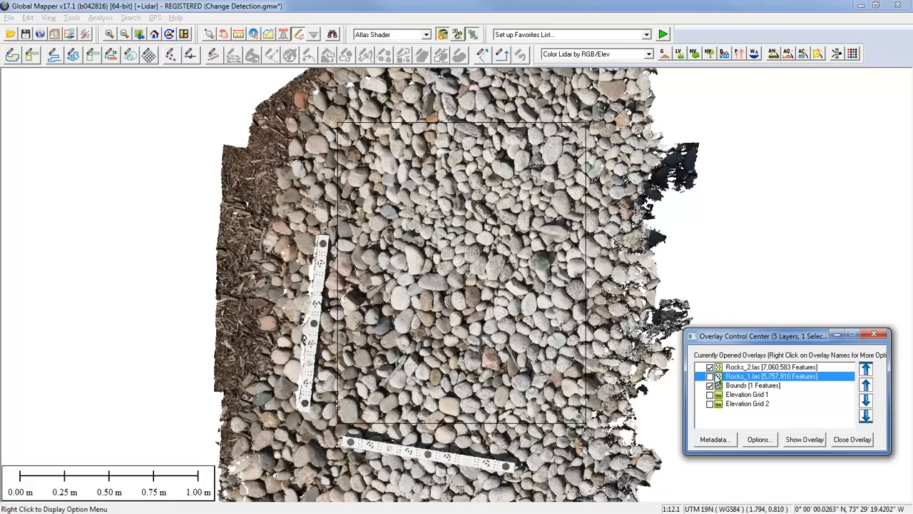
left_click(710, 376)
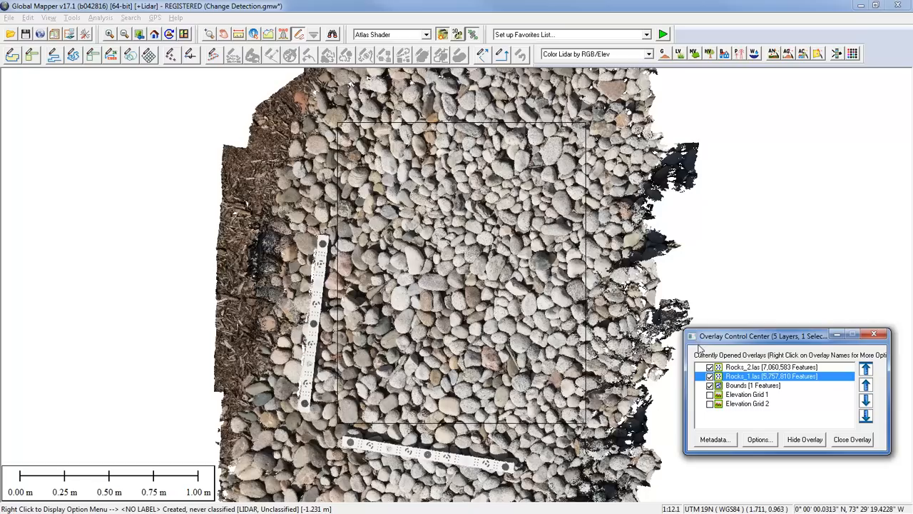
Hide both Rocks point cloud layers and the Bounds layer, and show Elevation Grid 1 and Elevation Grid 2
left_click(710, 366)
left_click(710, 376)
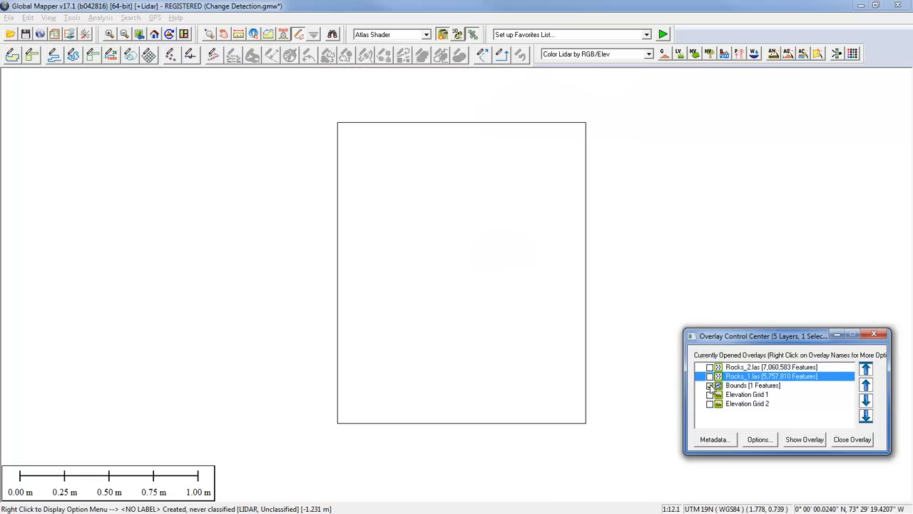
left_click(710, 385)
left_click(710, 395)
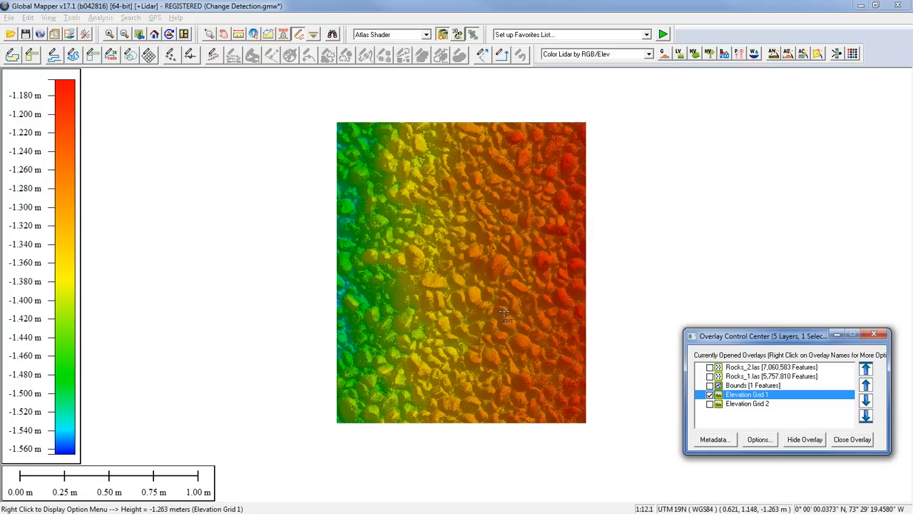
left_click(710, 404)
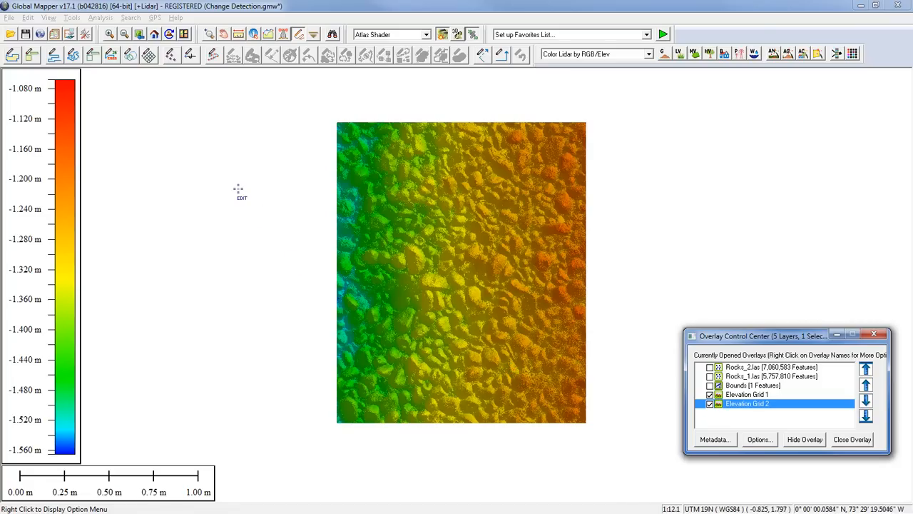
Start a terrain layer comparison with the Subtraction (Difference) - Unsigned operation
left_click(100, 18)
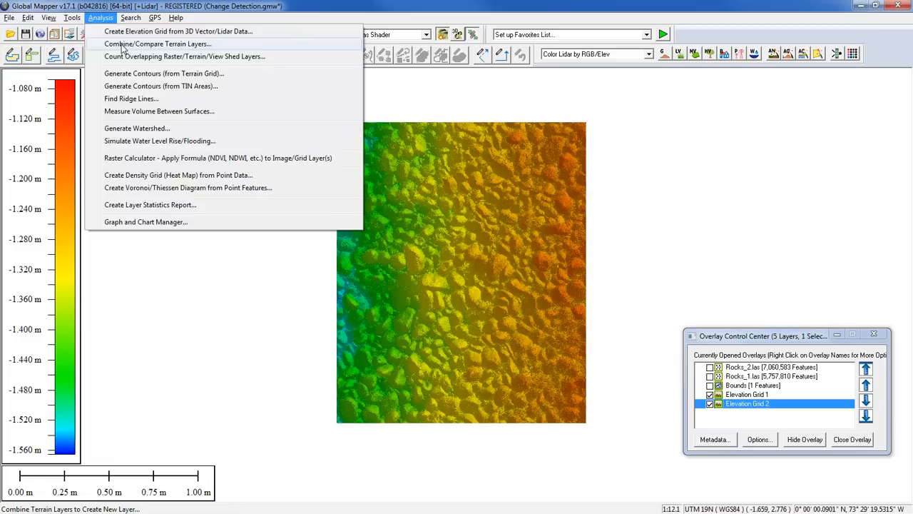
left_click(123, 46)
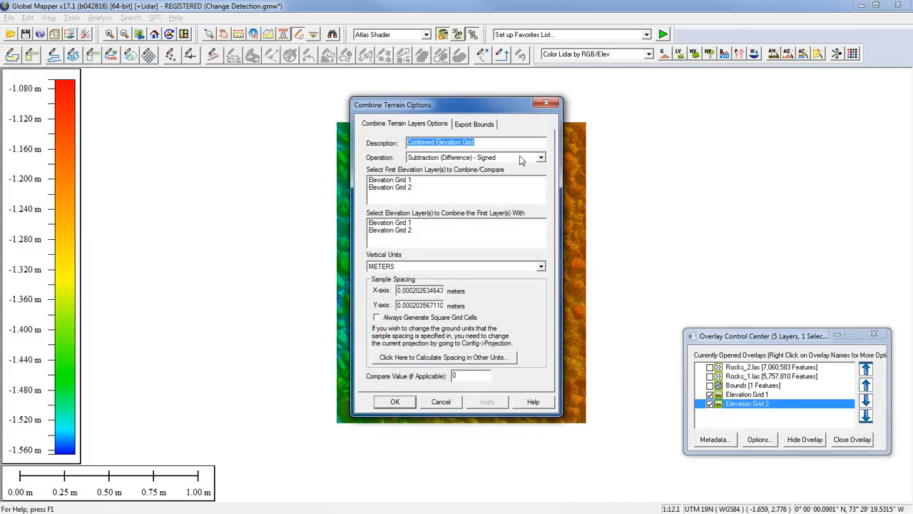
left_click(541, 157)
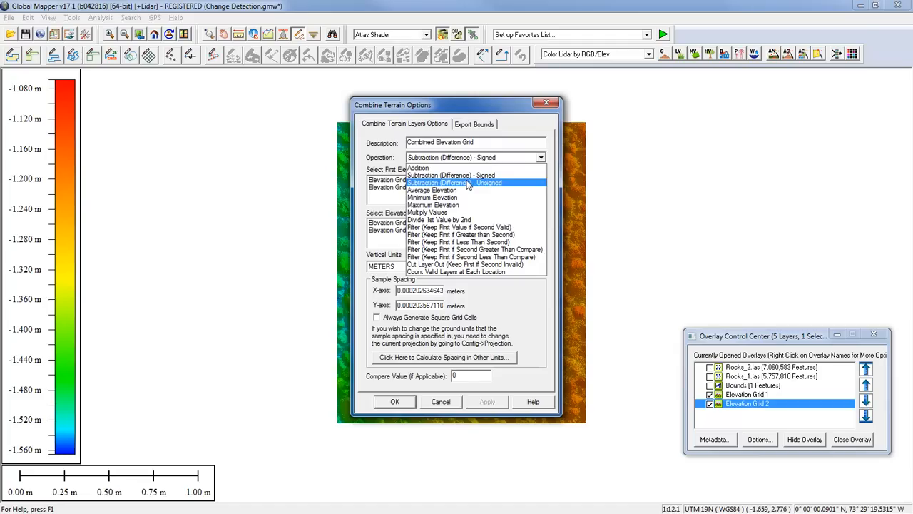
left_click(468, 185)
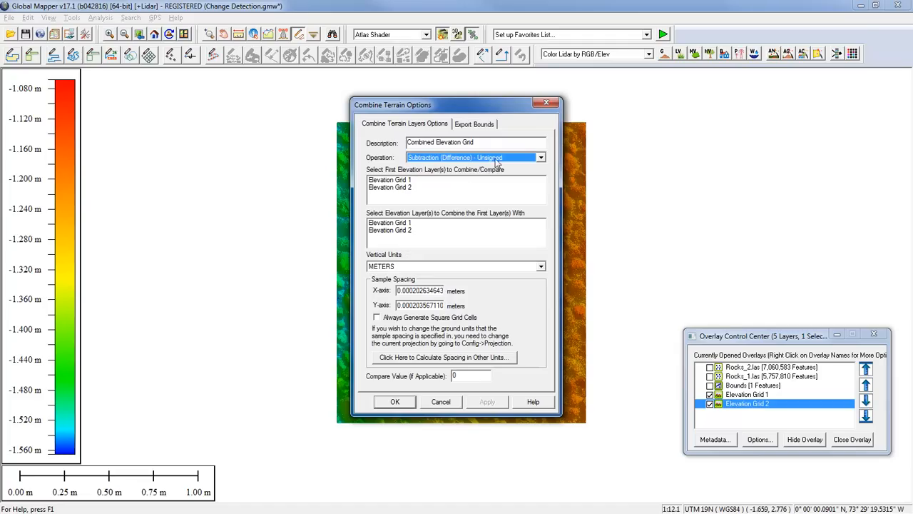
Compare Elevation Grid 1 with Elevation Grid 2, keeping the description Combined Elevation Grid, and generate the difference grid
left_click(400, 182)
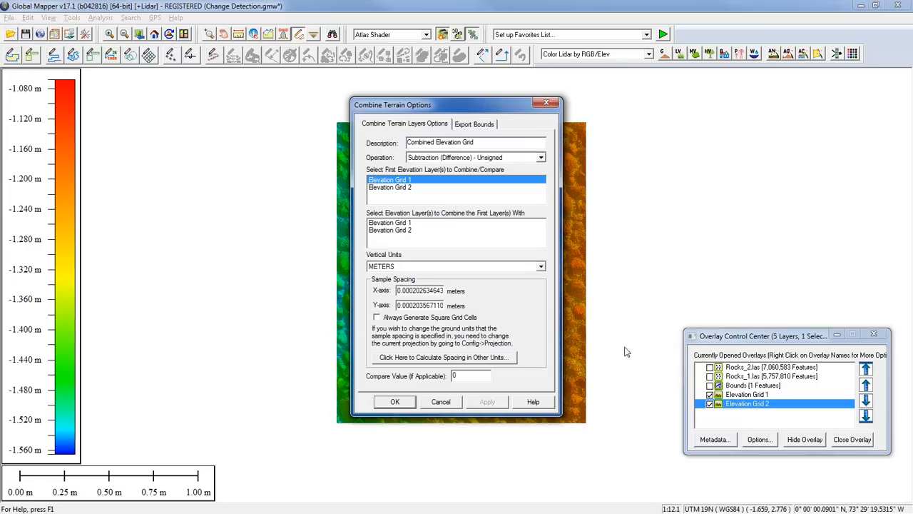
left_click(402, 231)
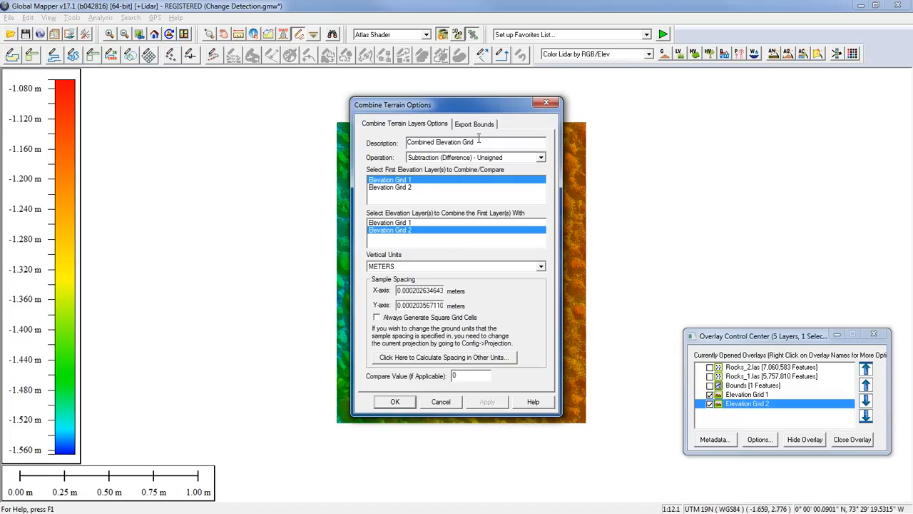
left_click_drag(476, 142, 405, 142)
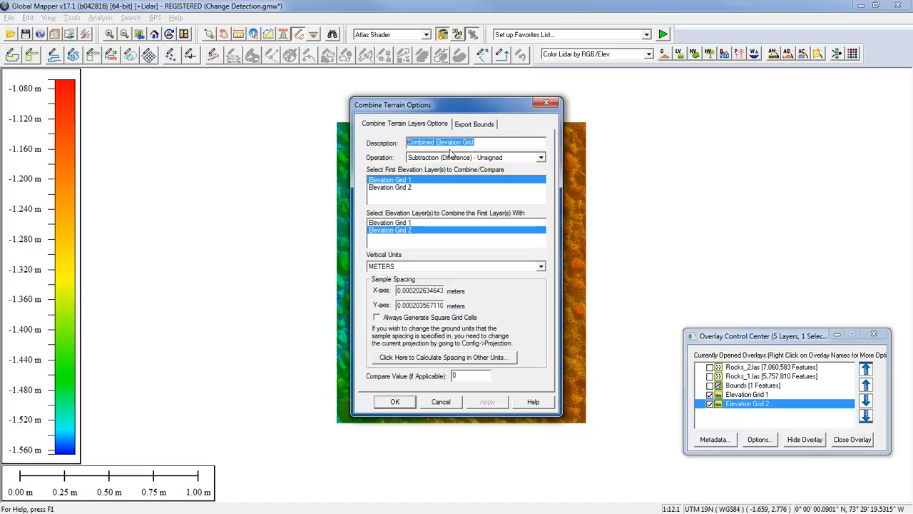
left_click(478, 142)
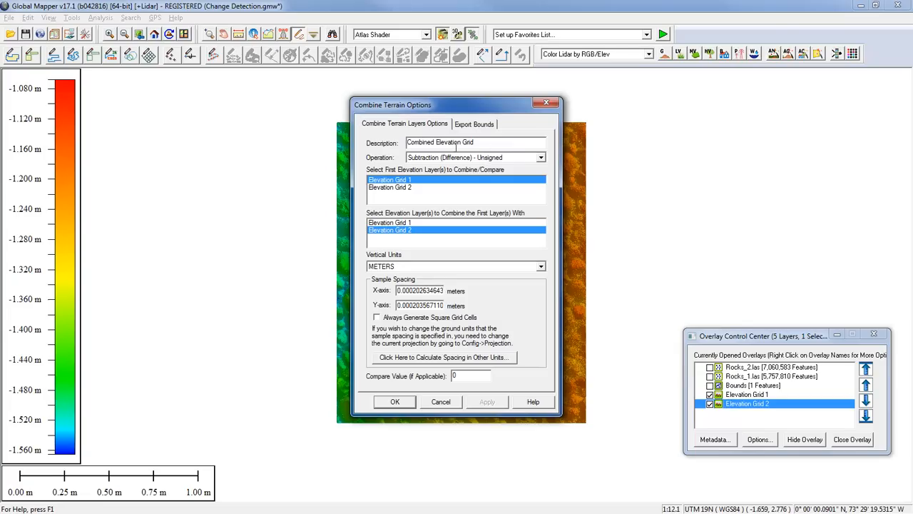
left_click(410, 404)
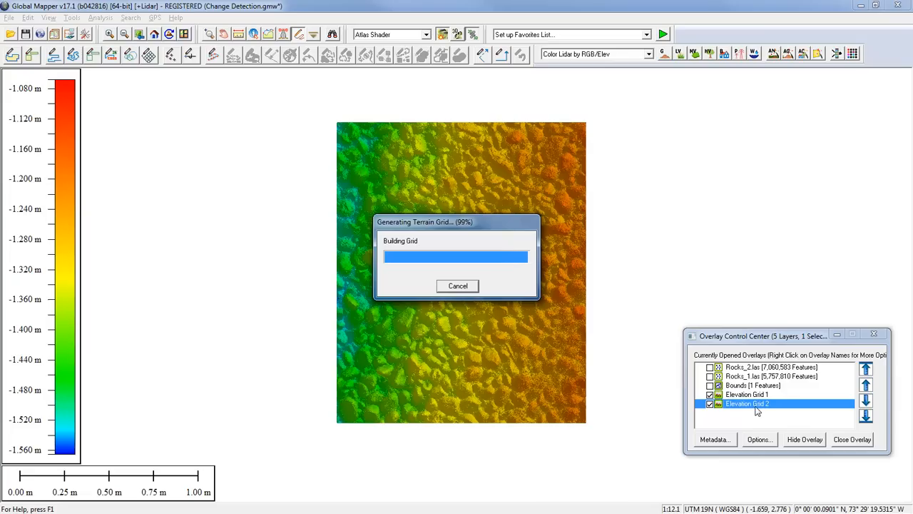
Hide the Elevation Grid 1 and Elevation Grid 2 layers and close both, keeping the Combined Elevation Grid
left_click(710, 395)
left_click(710, 404)
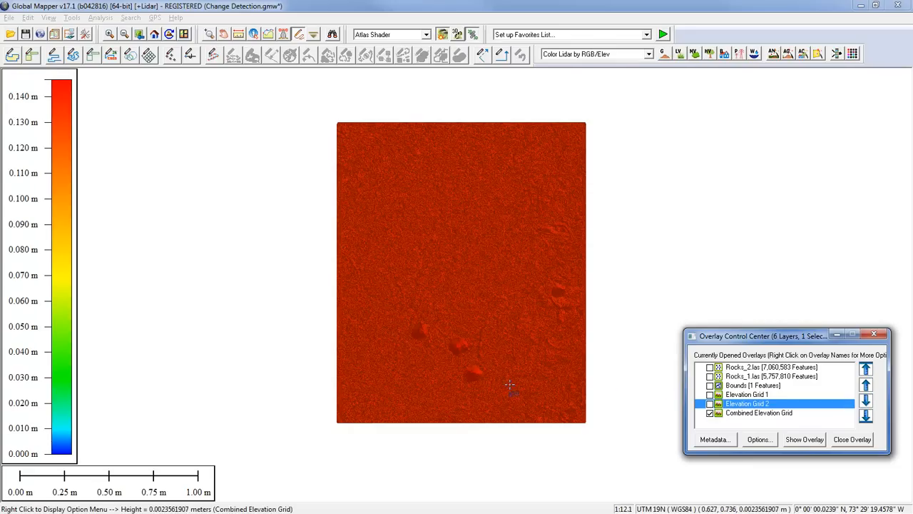
left_click(729, 414)
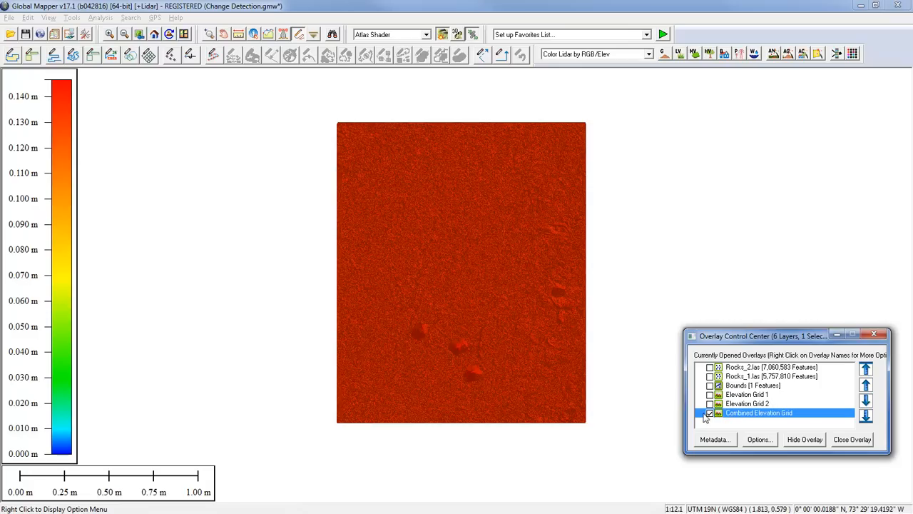
left_click(765, 405)
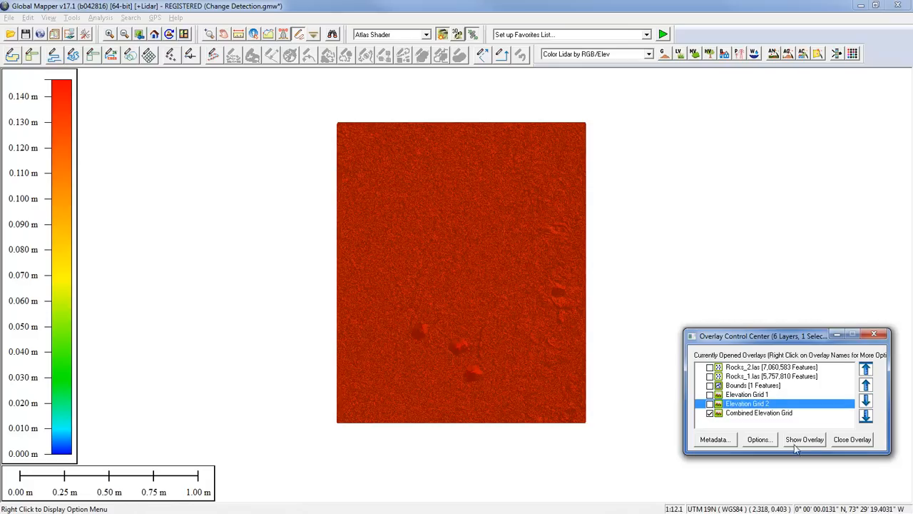
left_click(847, 443)
left_click(756, 394)
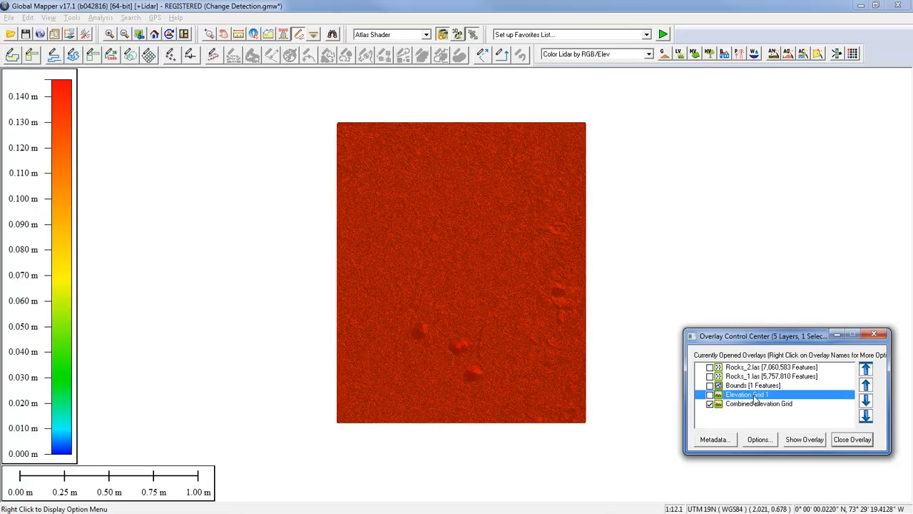
left_click(847, 441)
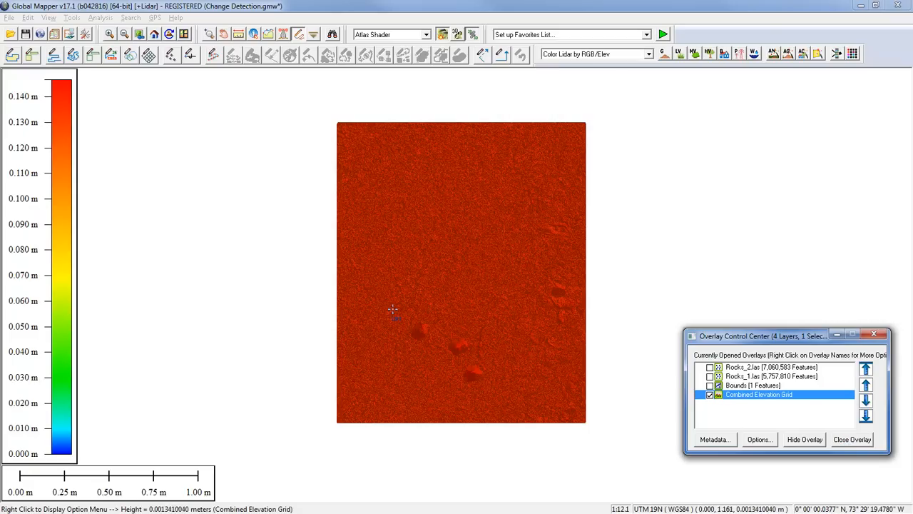
Display the Rocks_1.las and Rocks_2.las point clouds instead of the Combined Elevation Grid around the three high-difference spots in its lower half
left_click(208, 36)
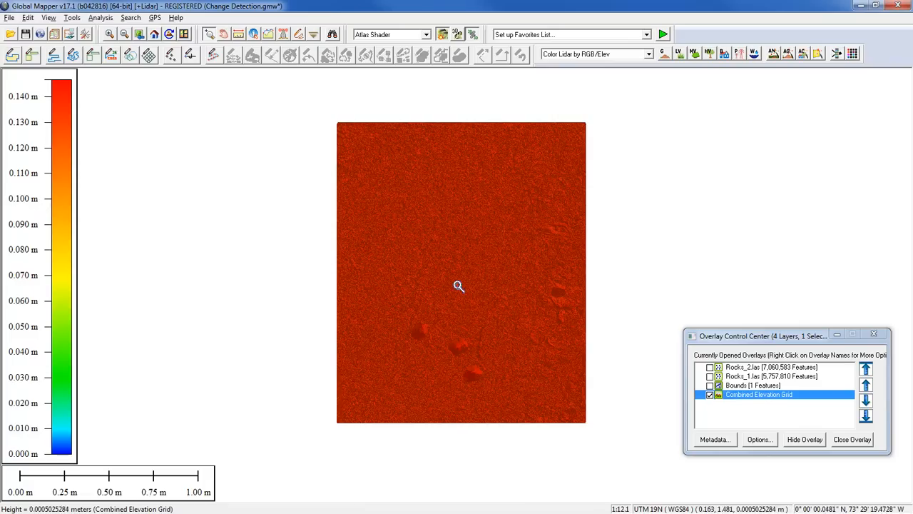
left_click_drag(377, 292, 507, 396)
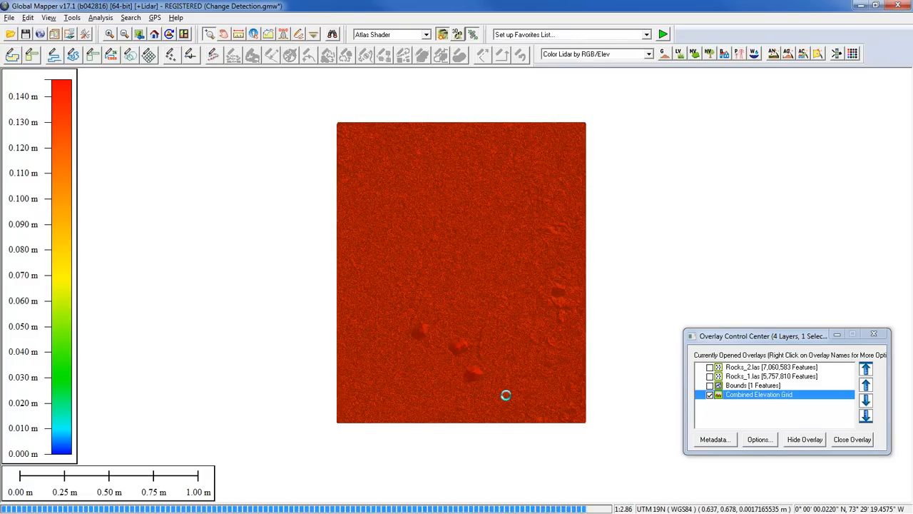
scroll(393, 249, "down", 1)
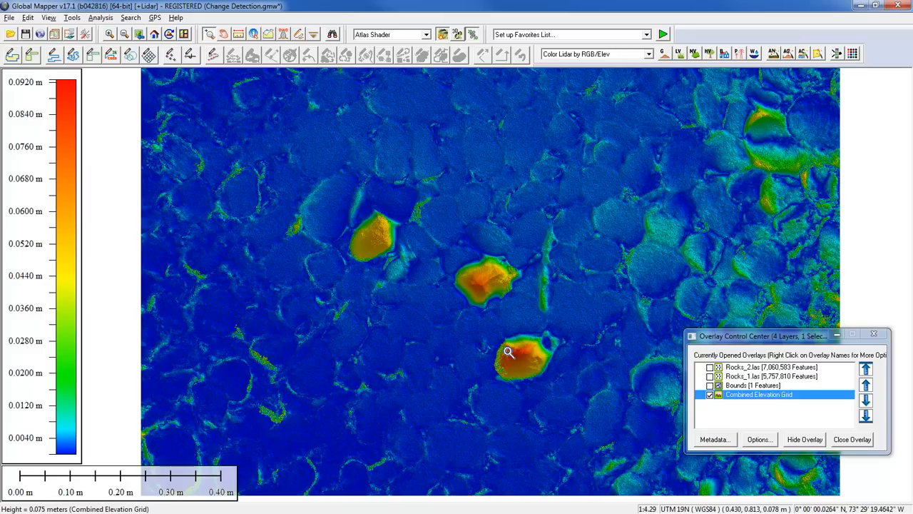
left_click(710, 367)
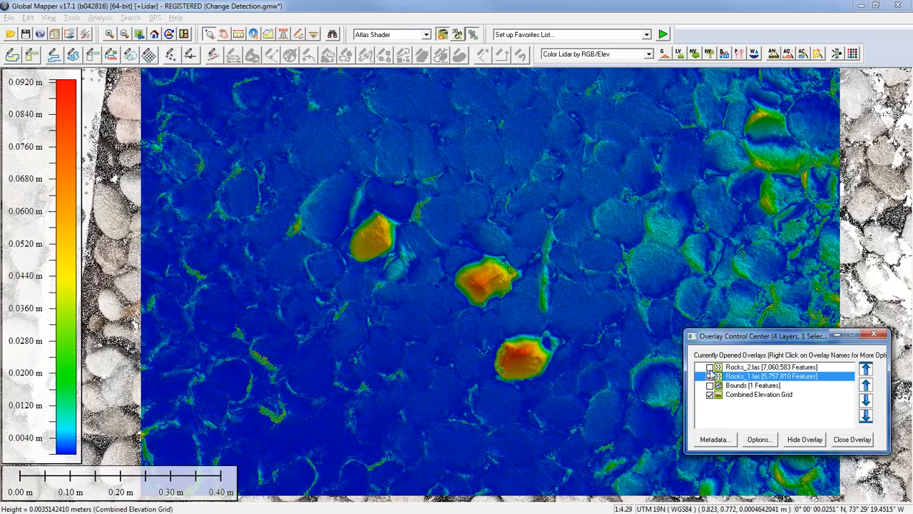
left_click(710, 376)
left_click(710, 394)
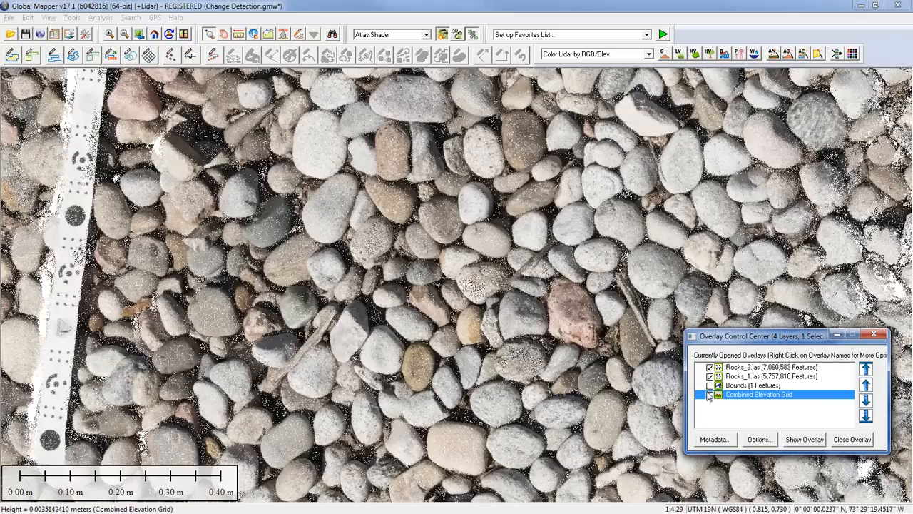
Compare the two rock surfaces by repeatedly hiding and showing Rocks_1.las over Rocks_2.las, and redisplay the Combined Elevation Grid
left_click(710, 377)
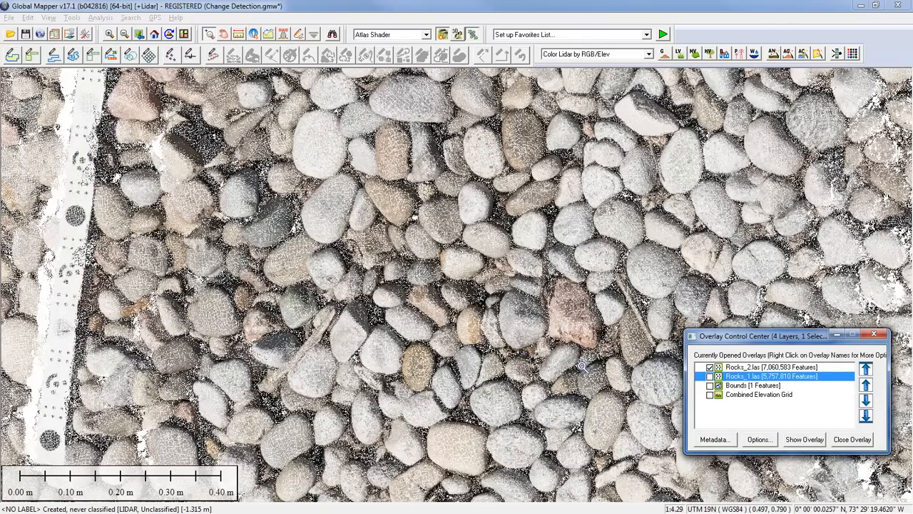
left_click(710, 376)
left_click(710, 376)
left_click(710, 376)
left_click(710, 376)
left_click(710, 376)
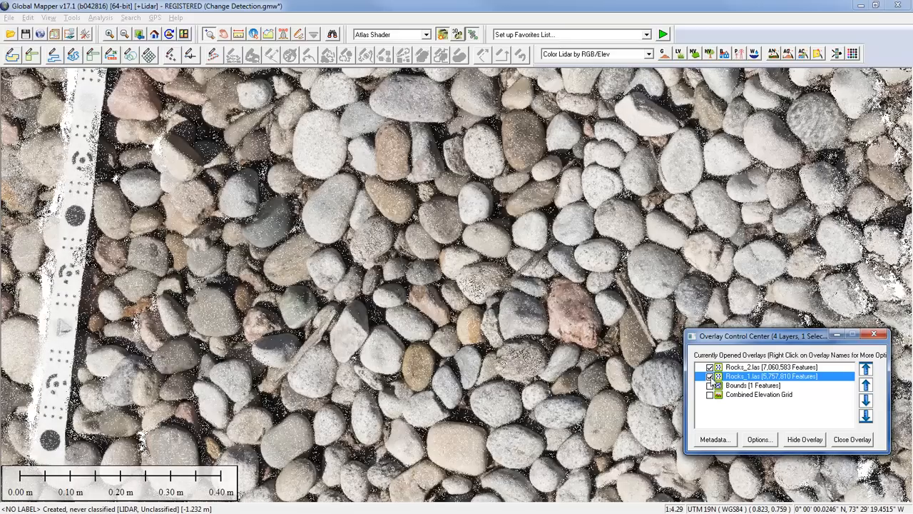
left_click(710, 395)
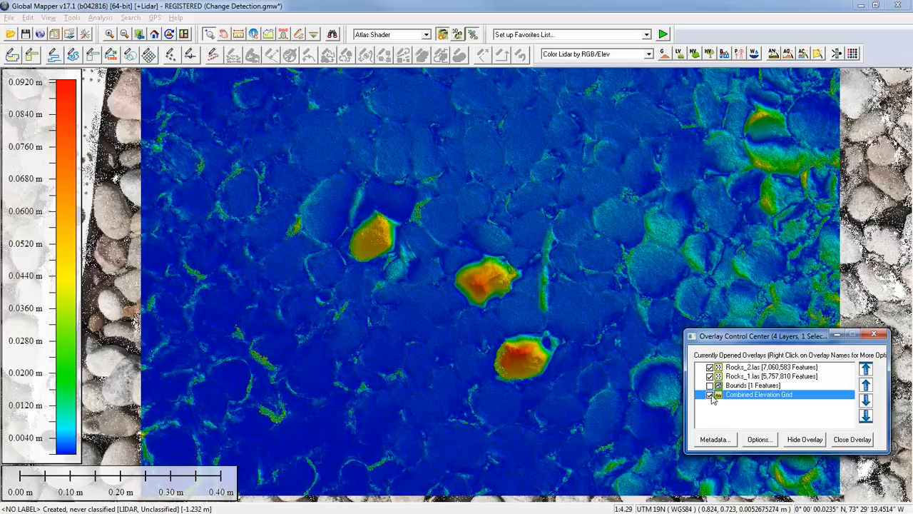